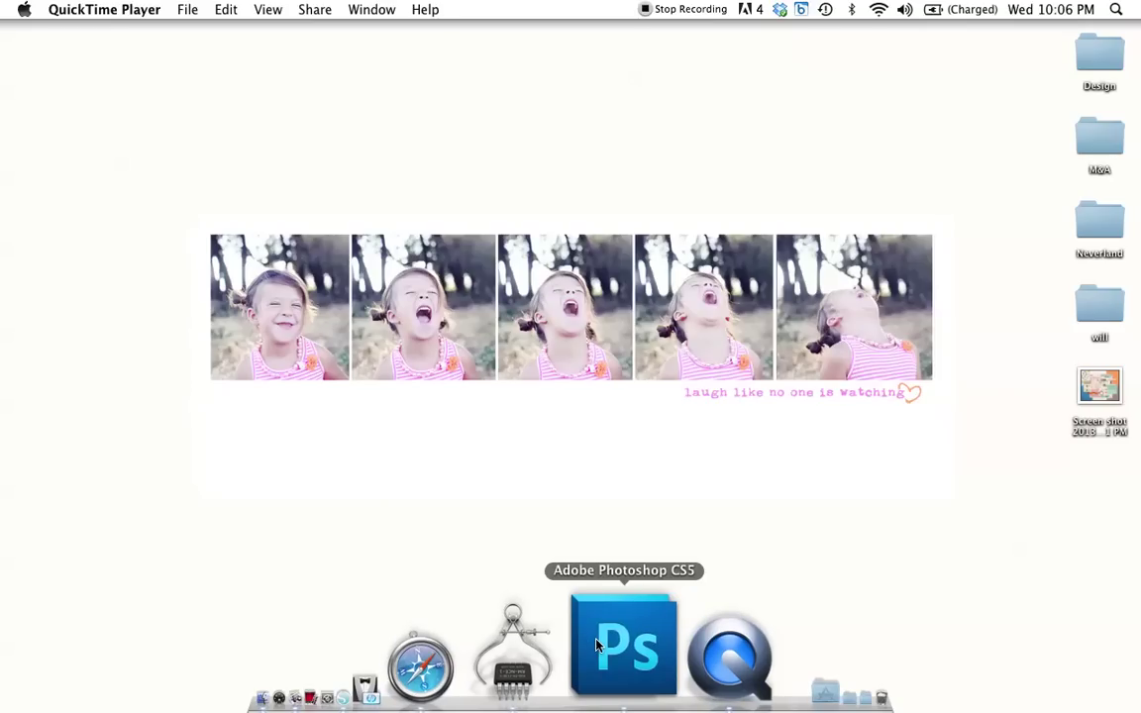
left_click(597, 645)
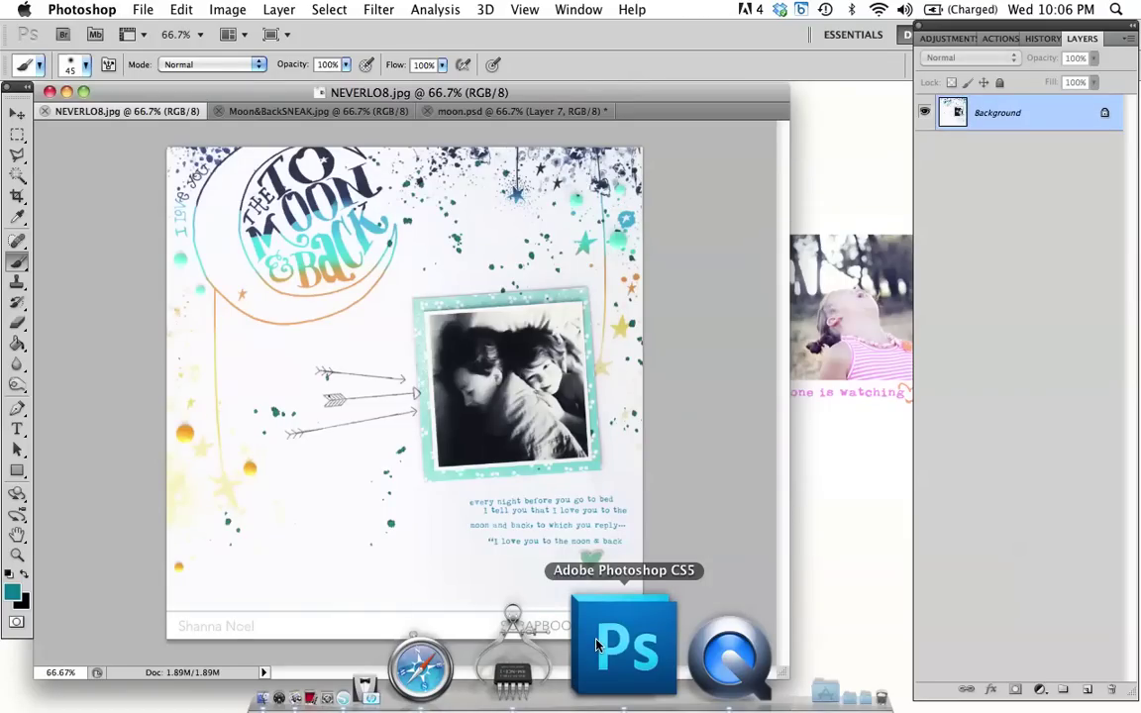
left_click(16, 113)
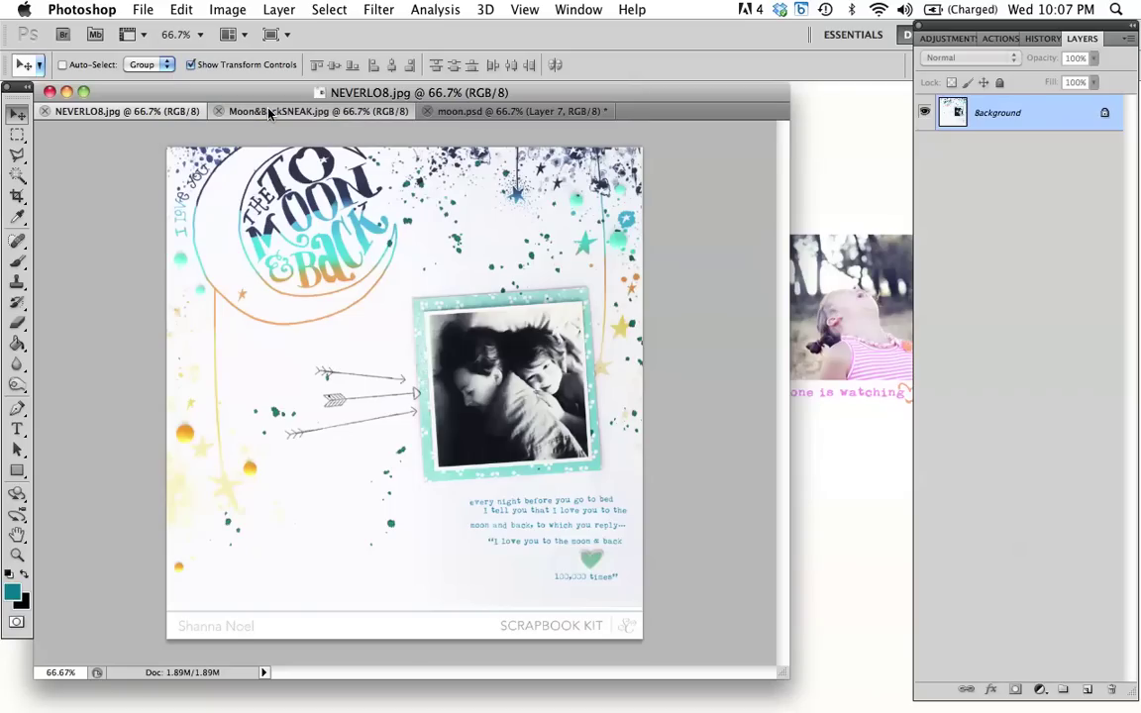
Step: Bring the Moon&BackSNEAK.jpg template, with its title, stars and journaling, to the front
left_click(267, 112)
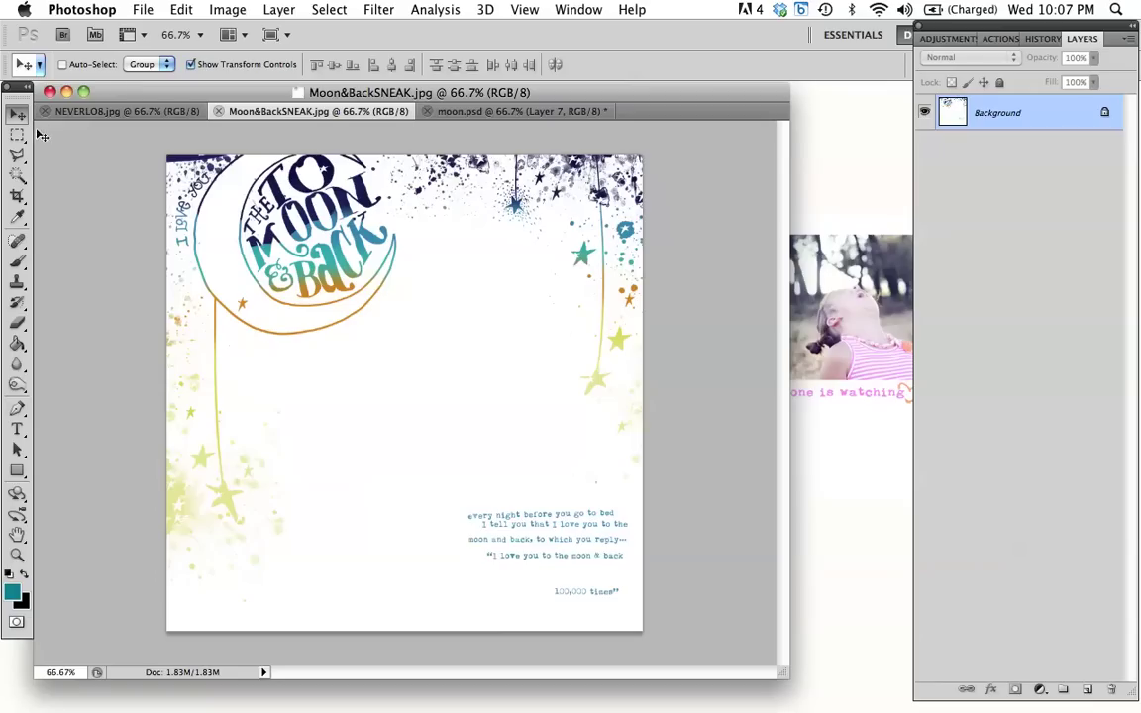
Step: Create a new blank 8 × 8 inch document at 300 pixels/inch
left_click(144, 9)
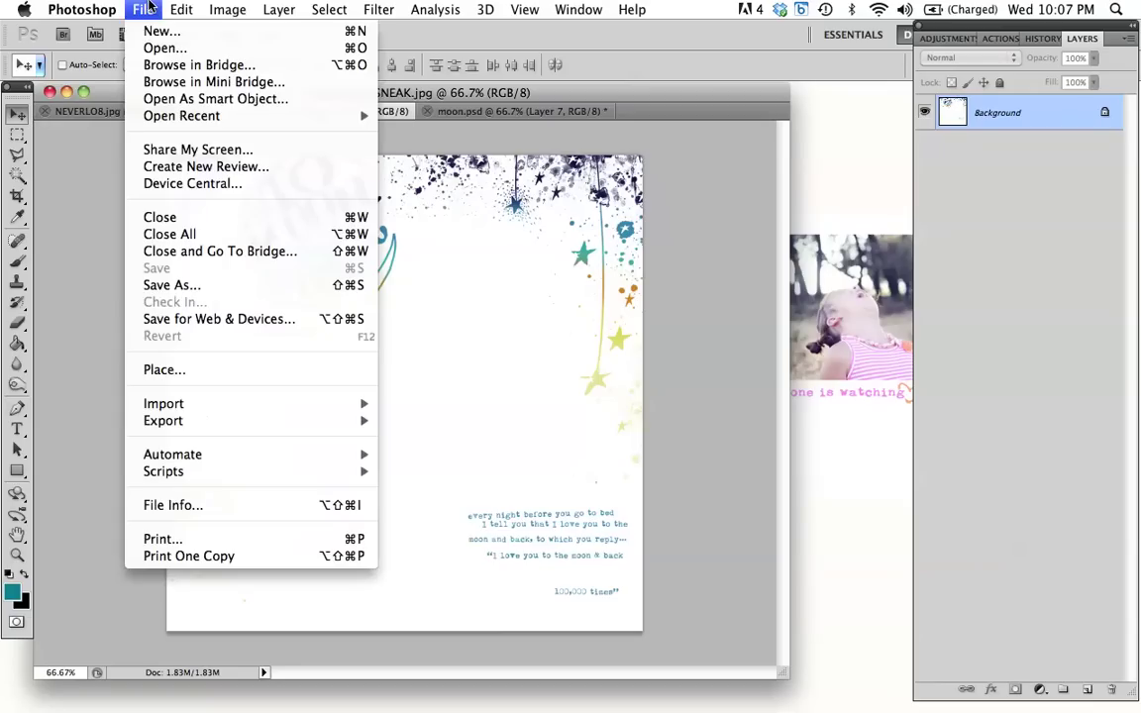
left_click(160, 31)
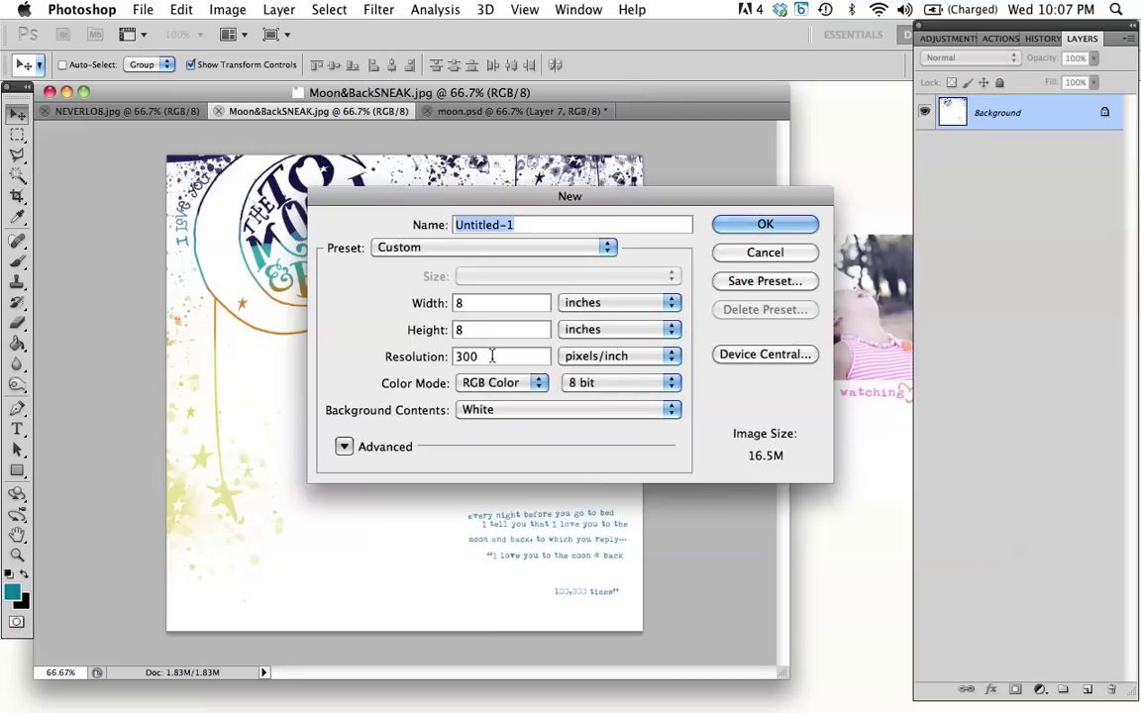
key("Return")
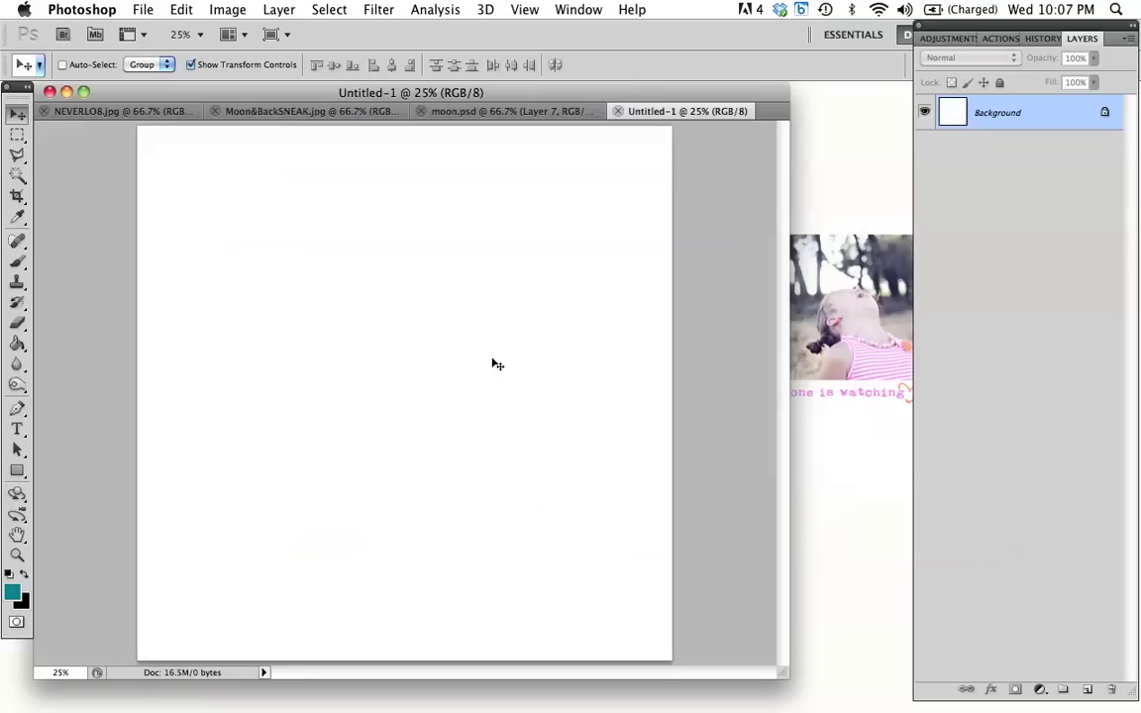
Step: Select the Brush tool and browse the brush preset picker and its options
left_click(18, 259)
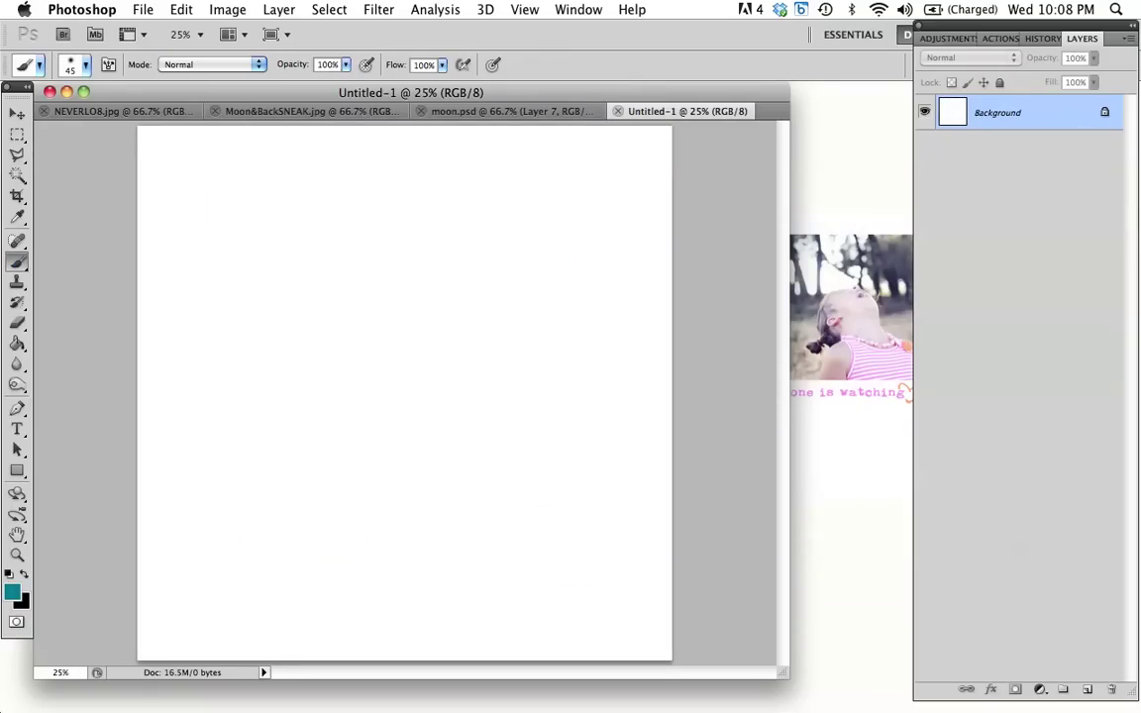
left_click(86, 64)
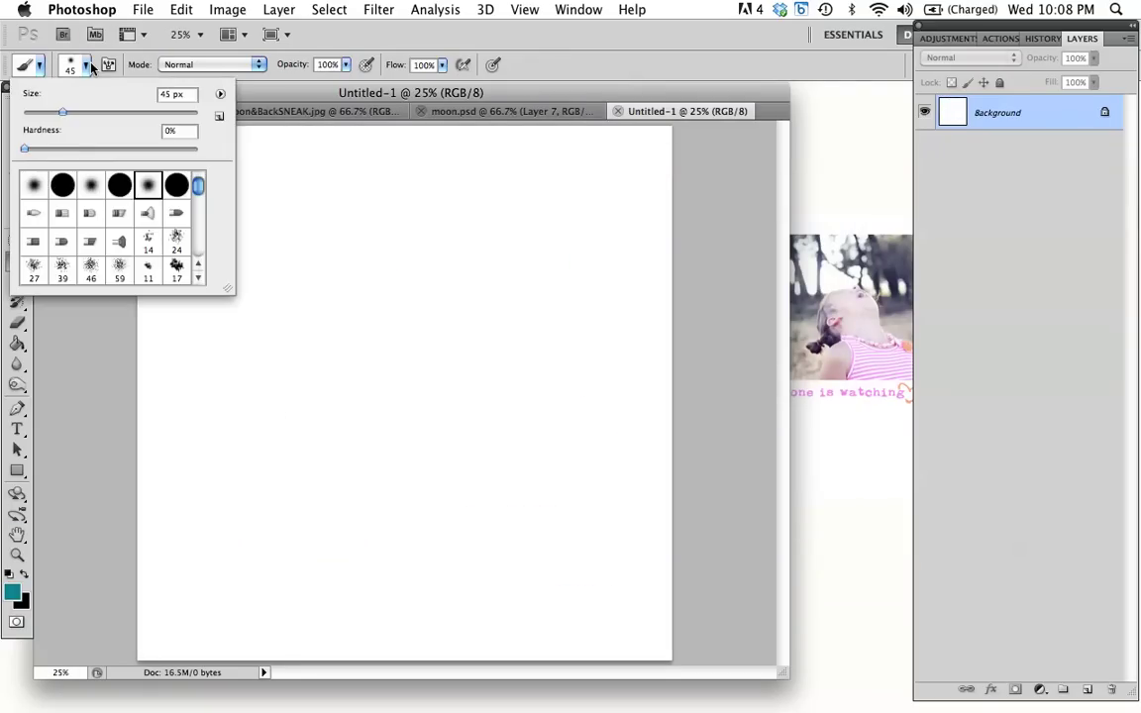
left_click(221, 95)
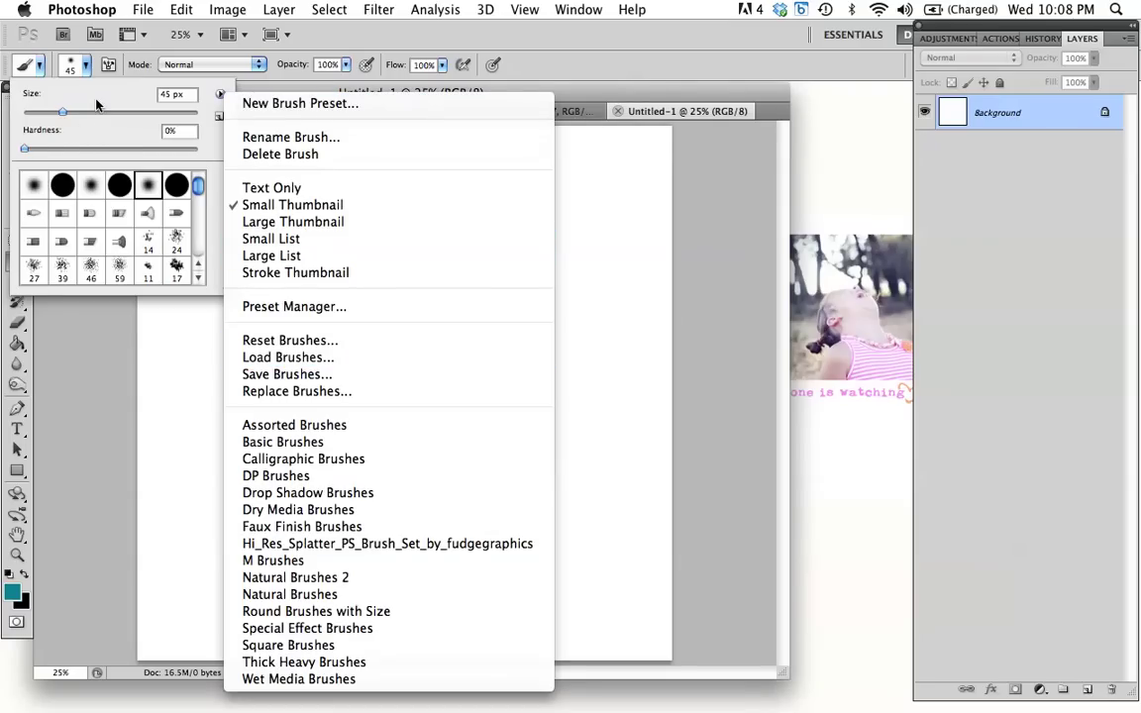
left_click(198, 189)
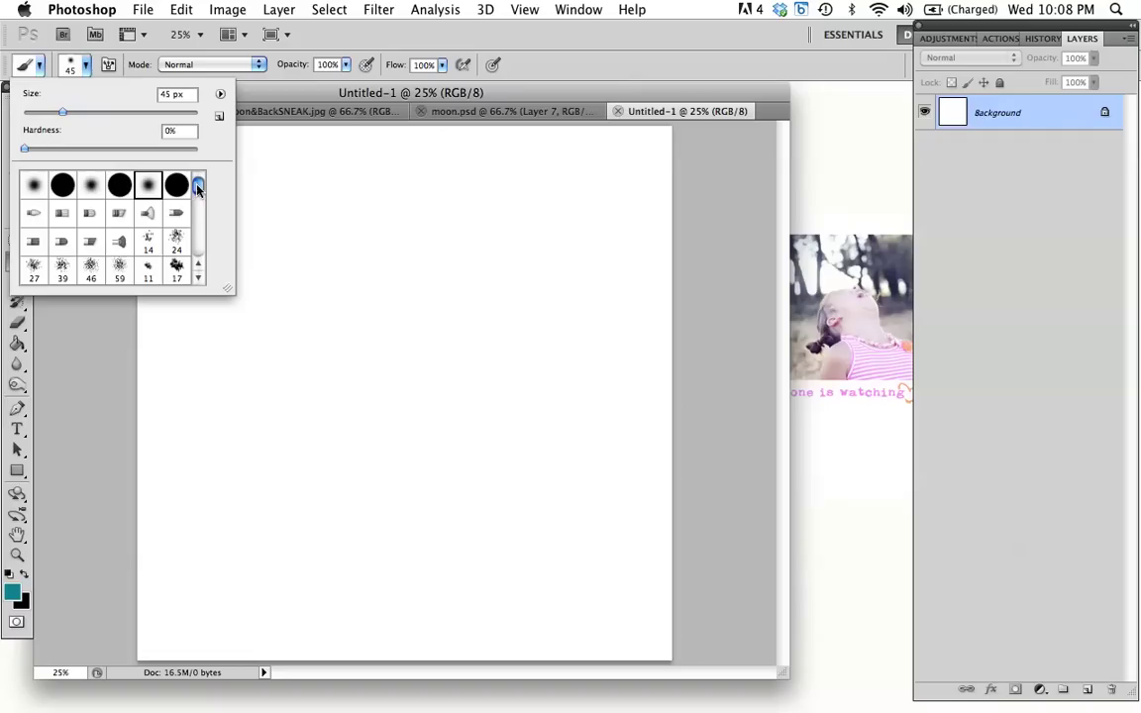
left_click(200, 252)
left_click(200, 252)
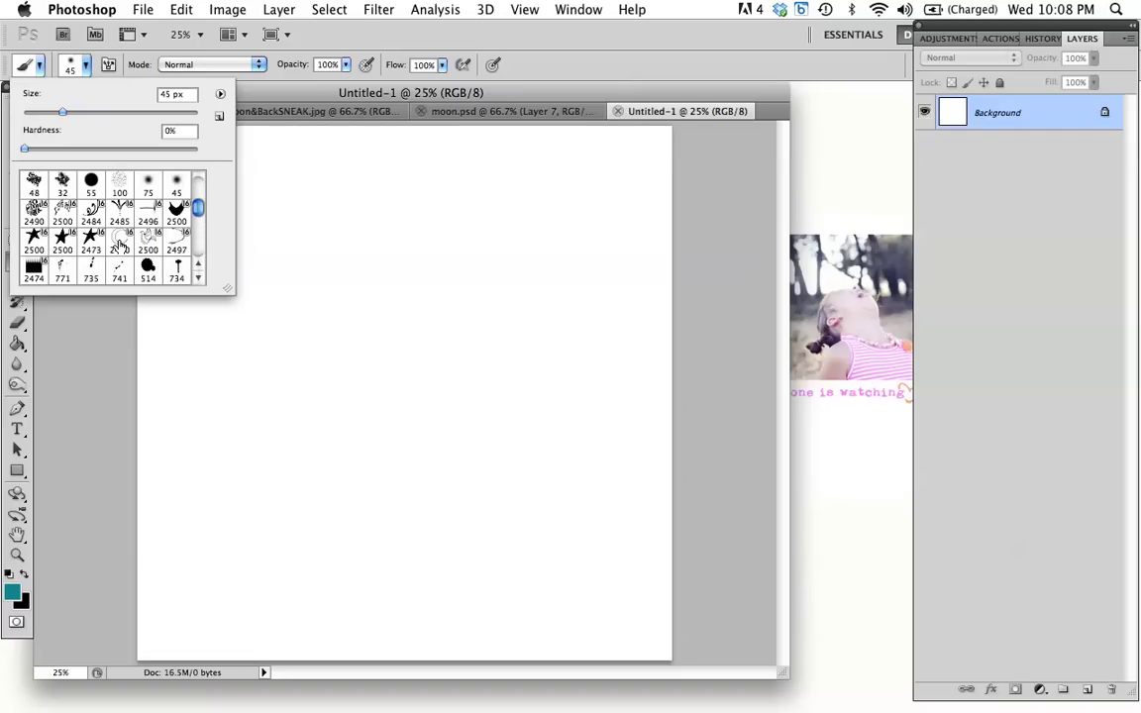
left_click(22, 531)
Step: Make black the painting colour and add a new layer named moon
key("x")
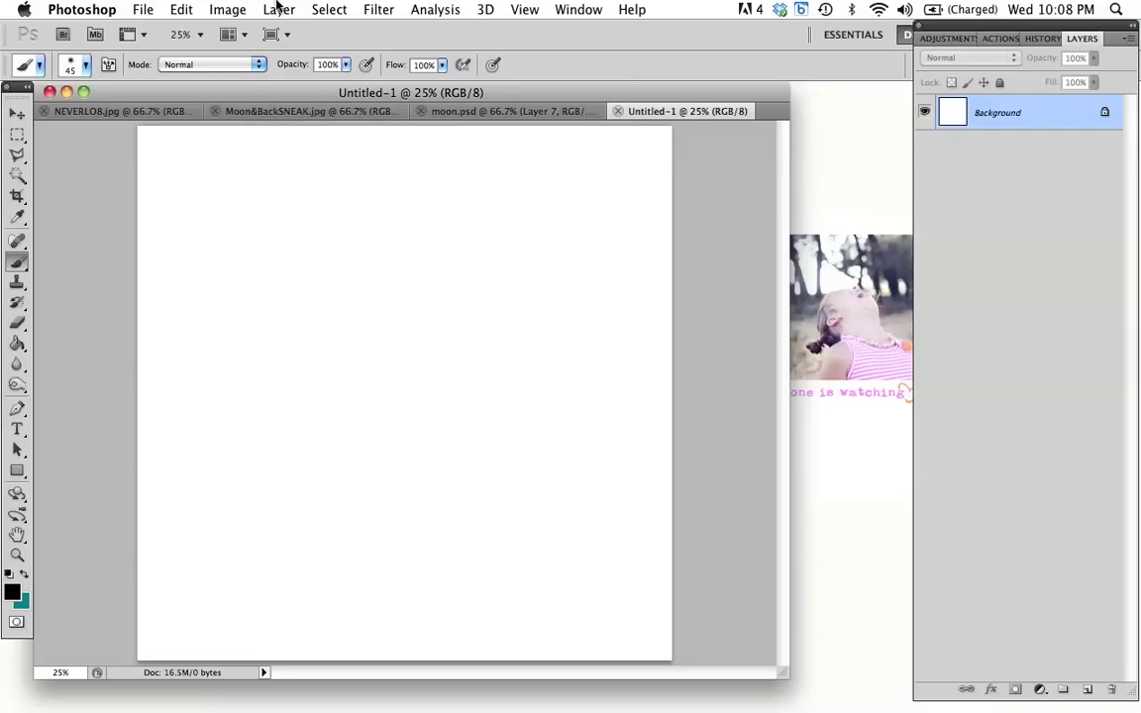
left_click(280, 9)
mouse_move(309, 38)
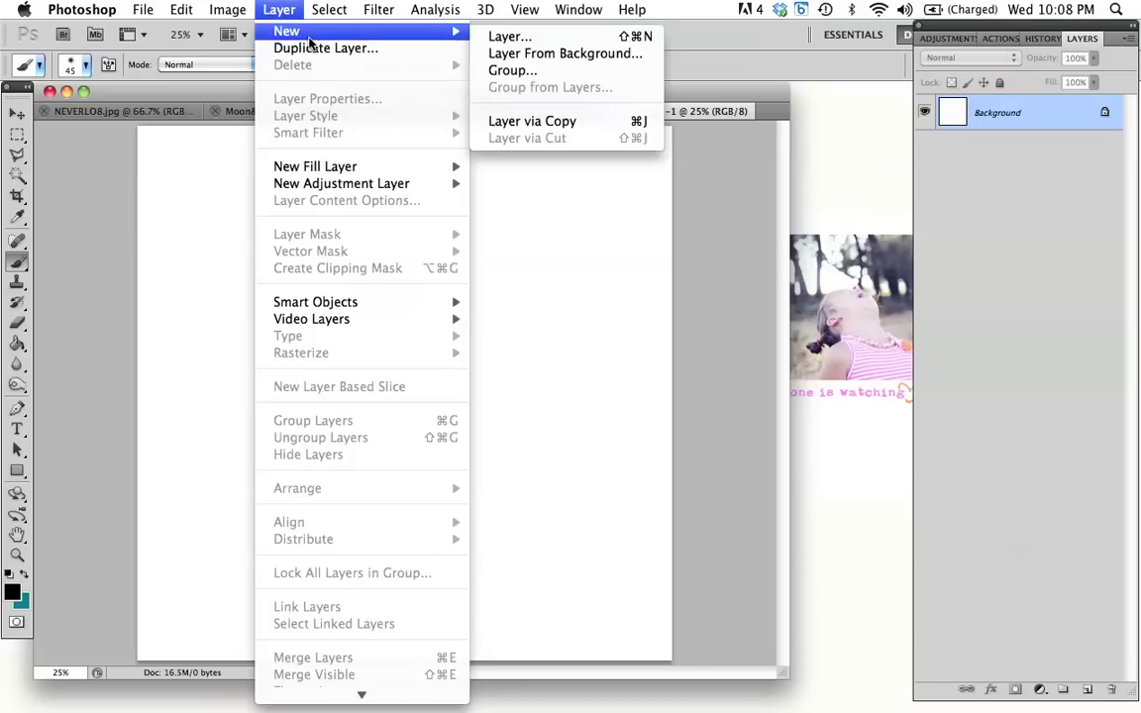
left_click(505, 36)
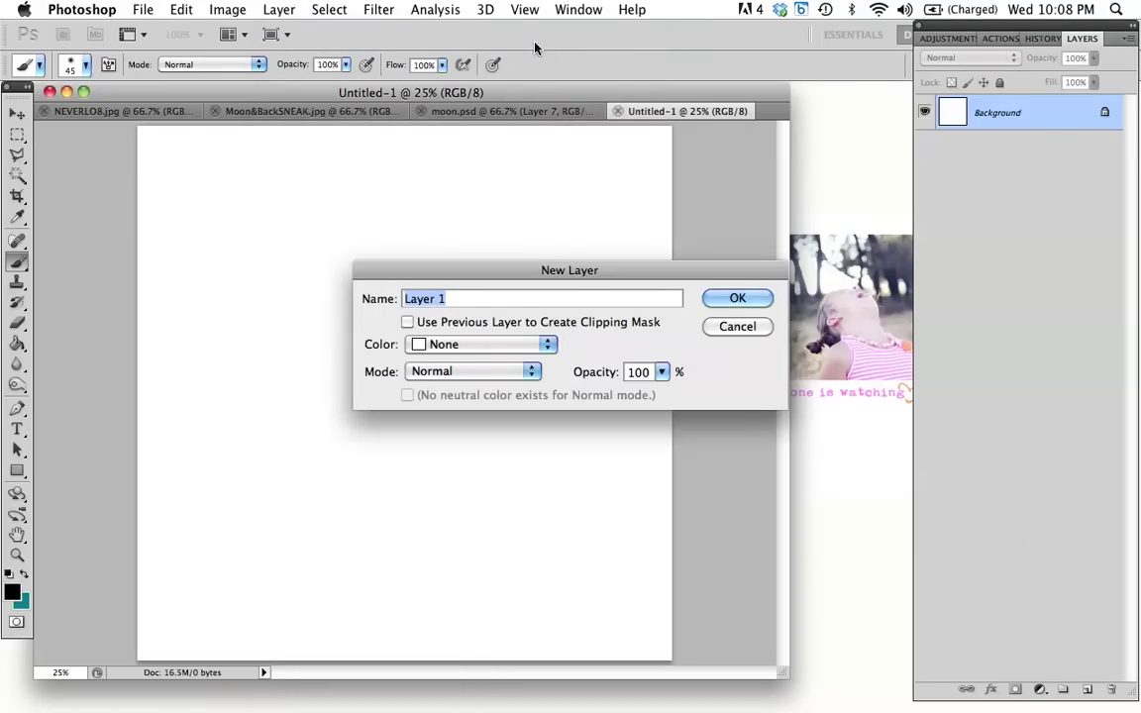
type("moon")
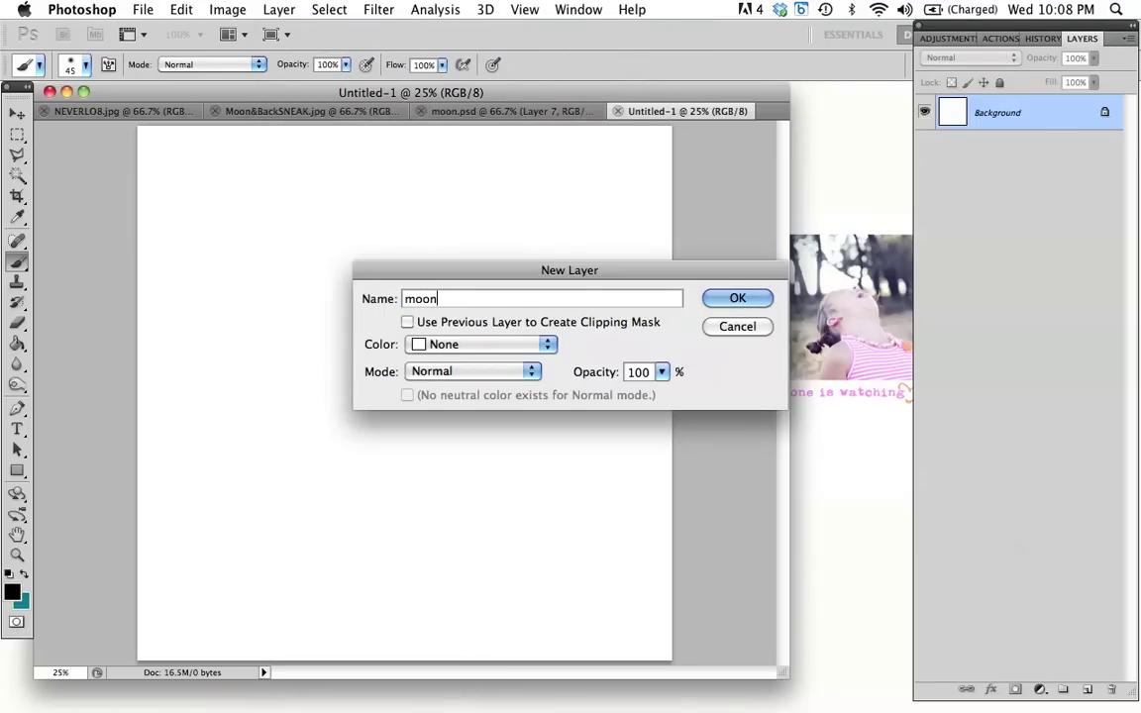
left_click(721, 300)
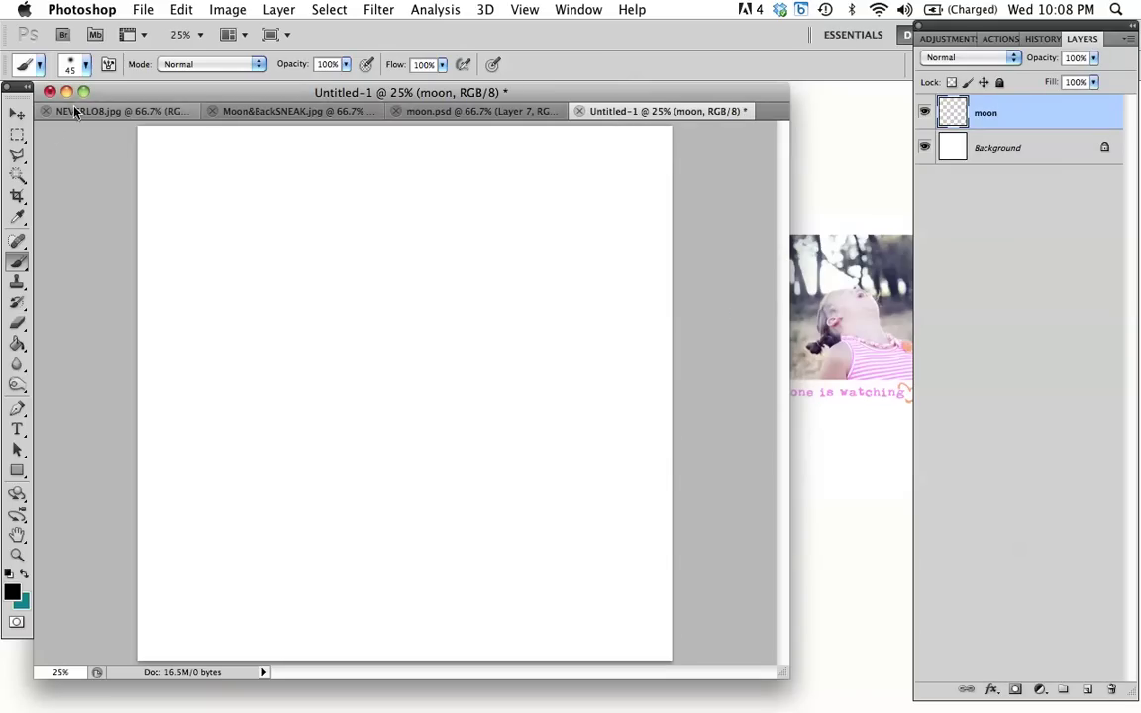
Step: Stamp a black crescent moon with the moon brush at 715 px near the top-left
left_click(87, 65)
left_click(119, 241)
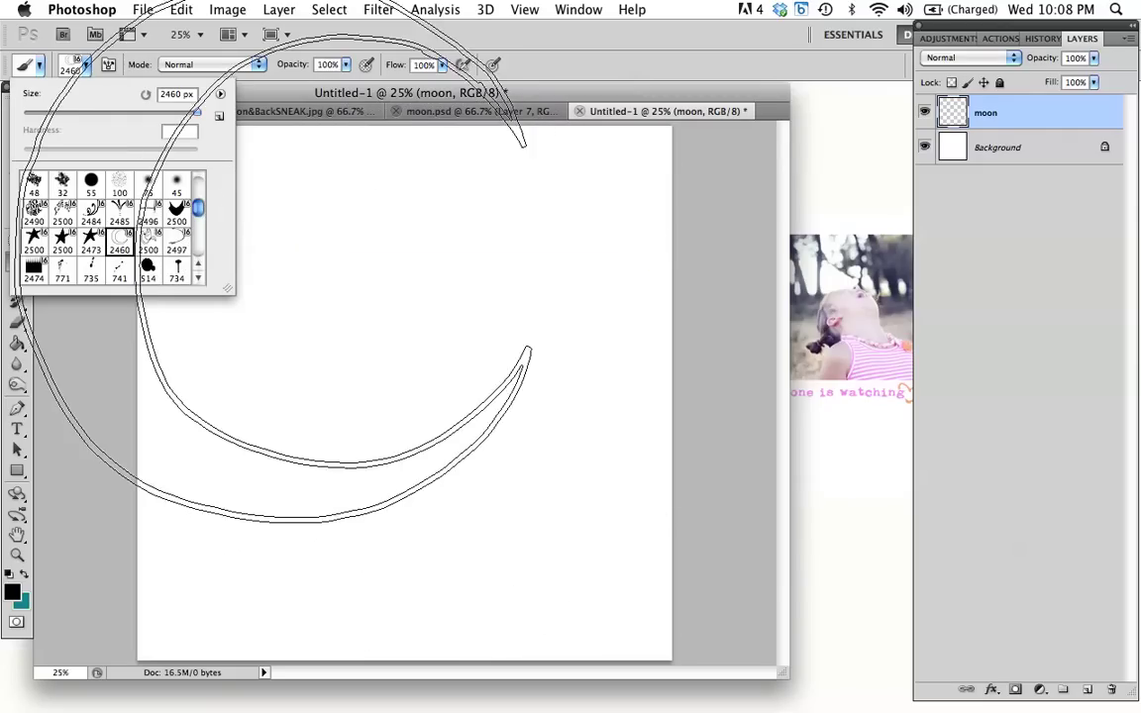
left_click(184, 114)
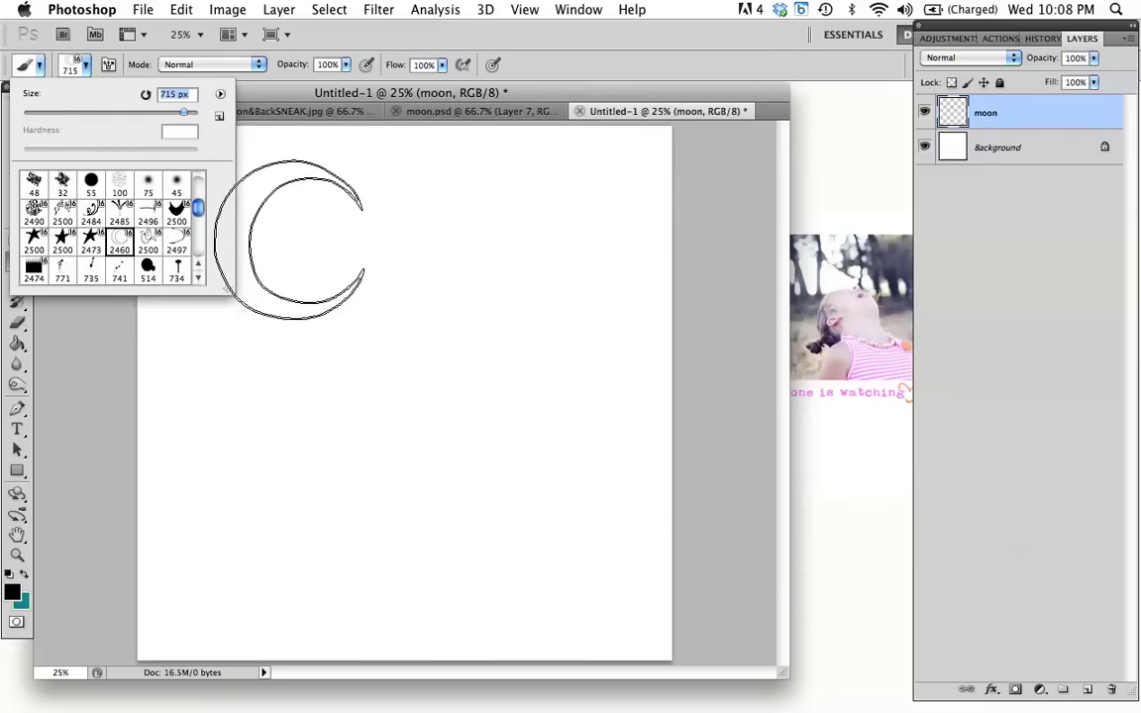
left_click(283, 127)
left_click(273, 216)
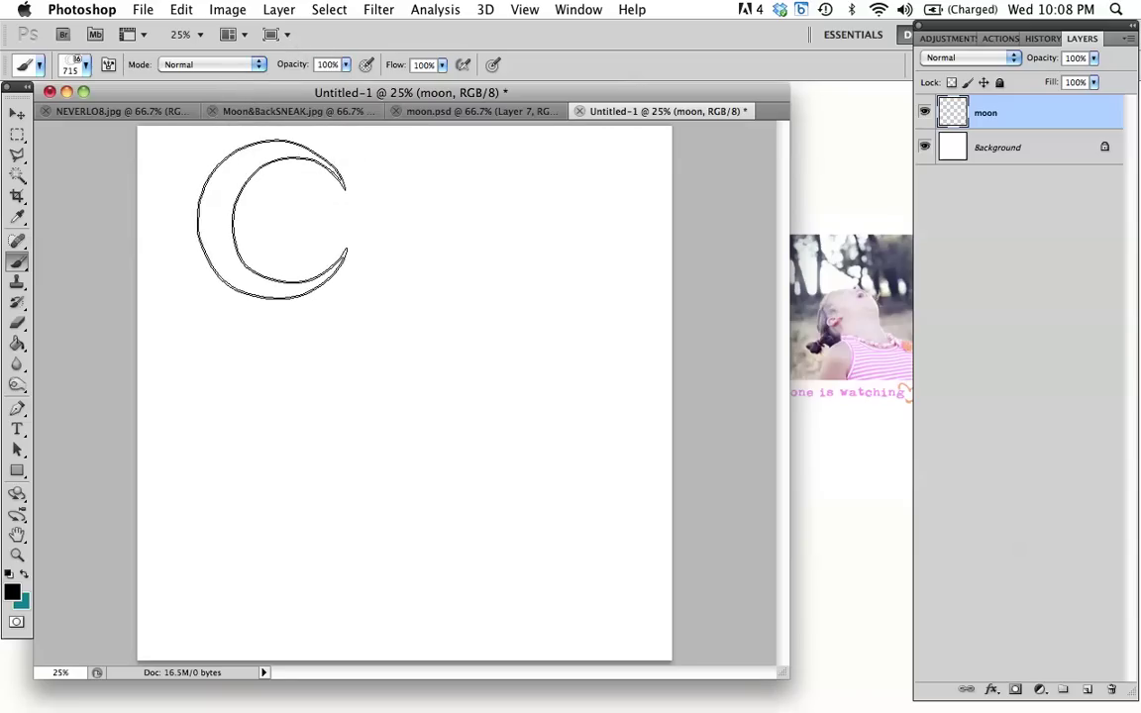
Step: Rotate the moon with Free Transform and nudge it up and left
left_click(17, 115)
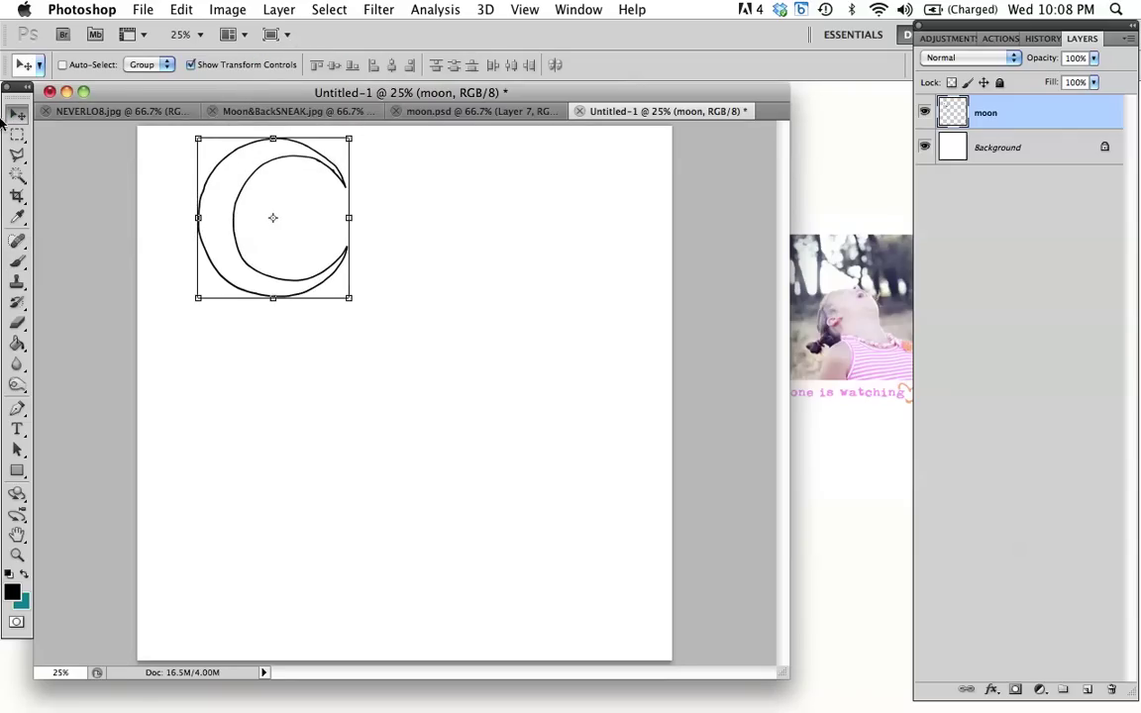
left_click(356, 127)
left_click_drag(356, 127, 297, 109)
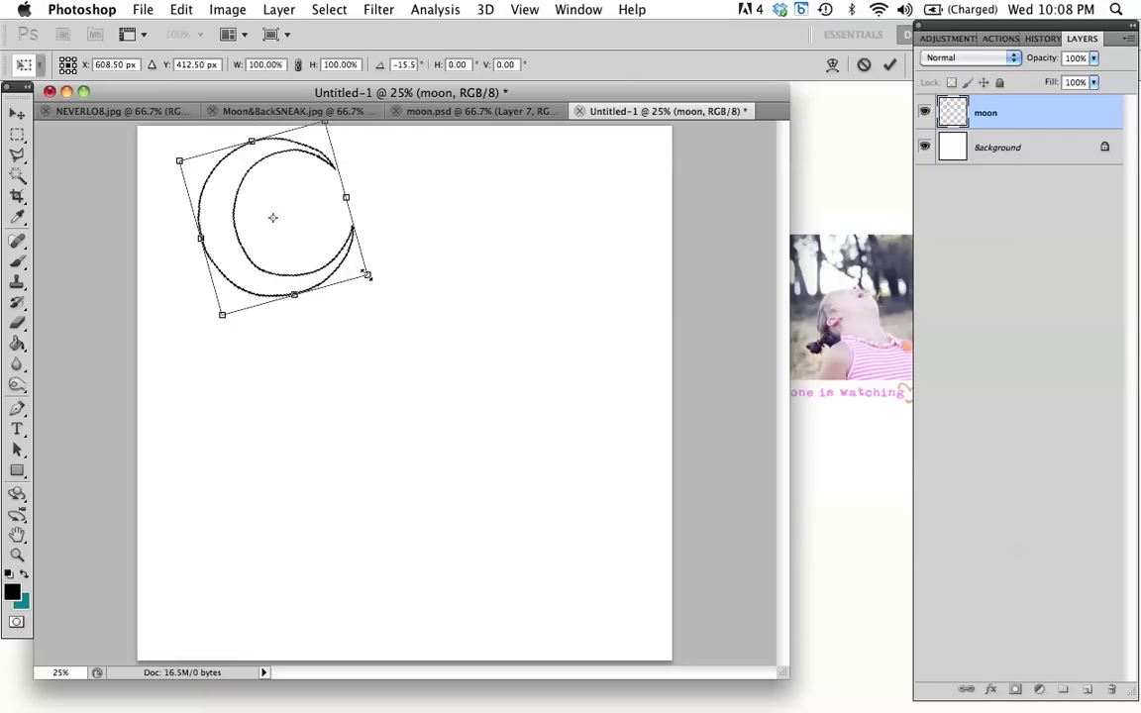
left_click_drag(367, 275, 386, 337)
key("Return")
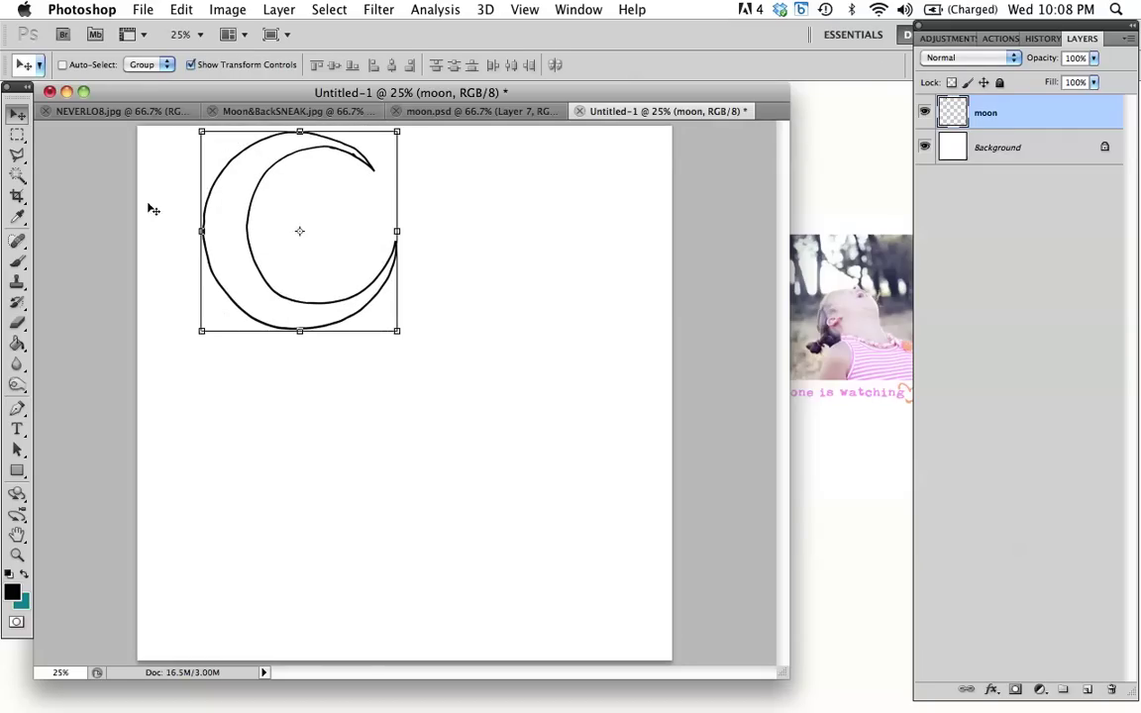
left_click_drag(153, 209, 212, 202)
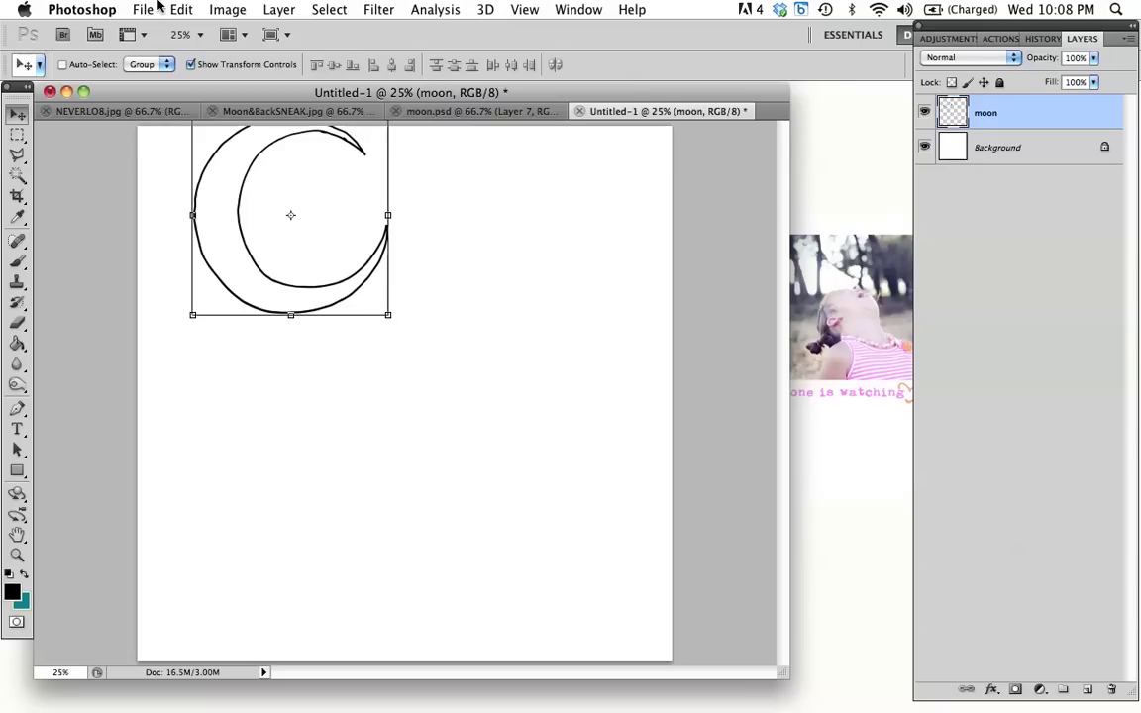
Step: Add a new layer named 'to the moon & back'
left_click(278, 9)
mouse_move(297, 29)
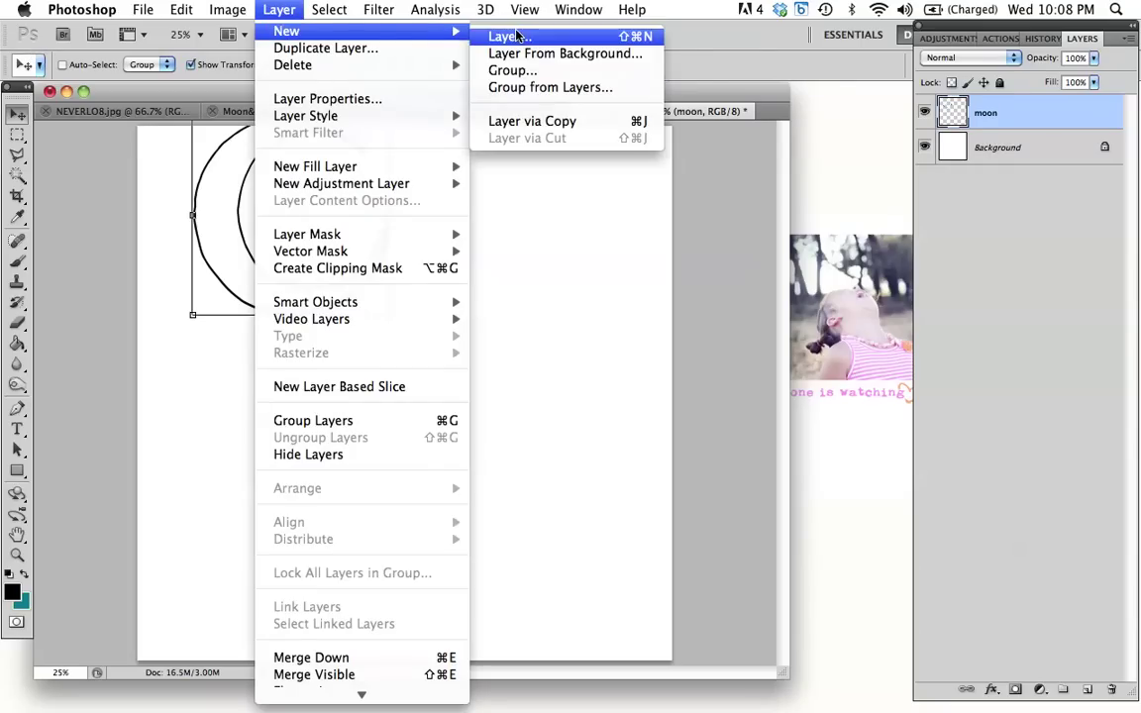
left_click(516, 37)
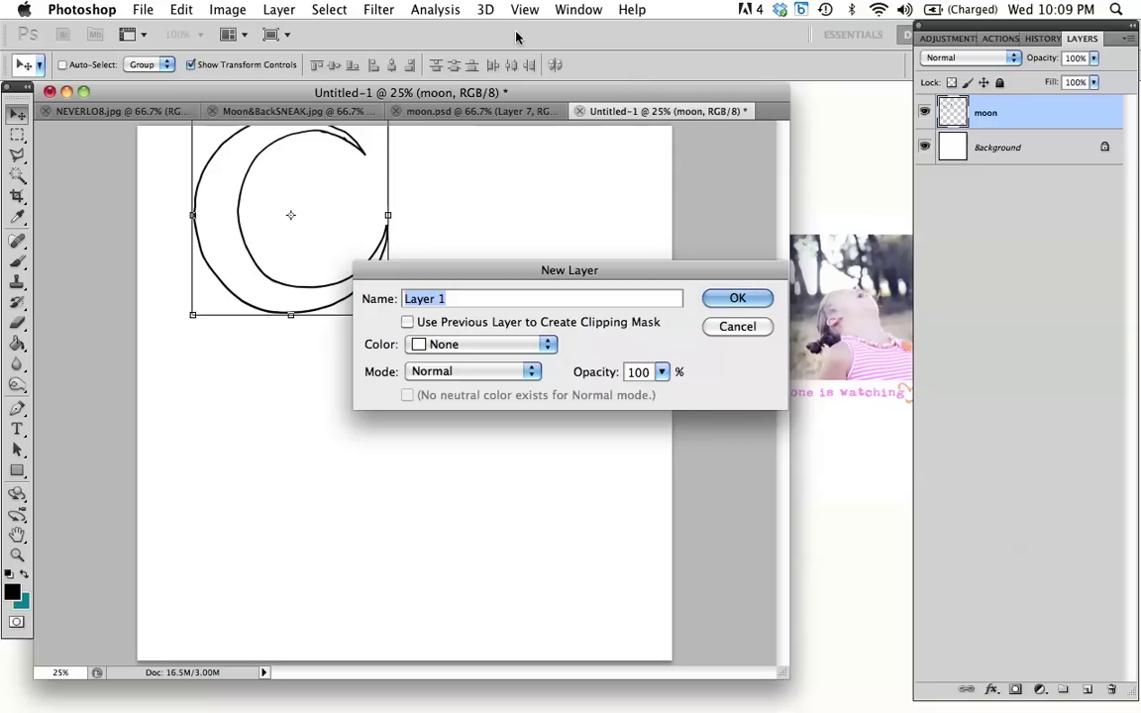
type("to the moon ")
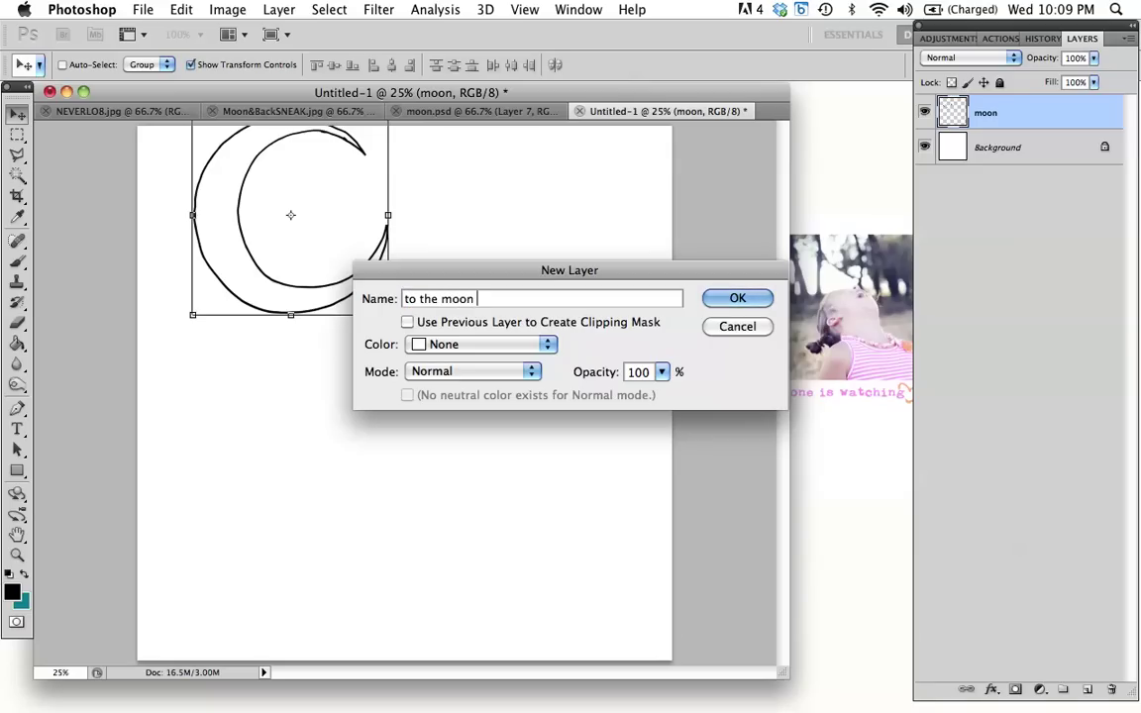
type("& back")
key("Return")
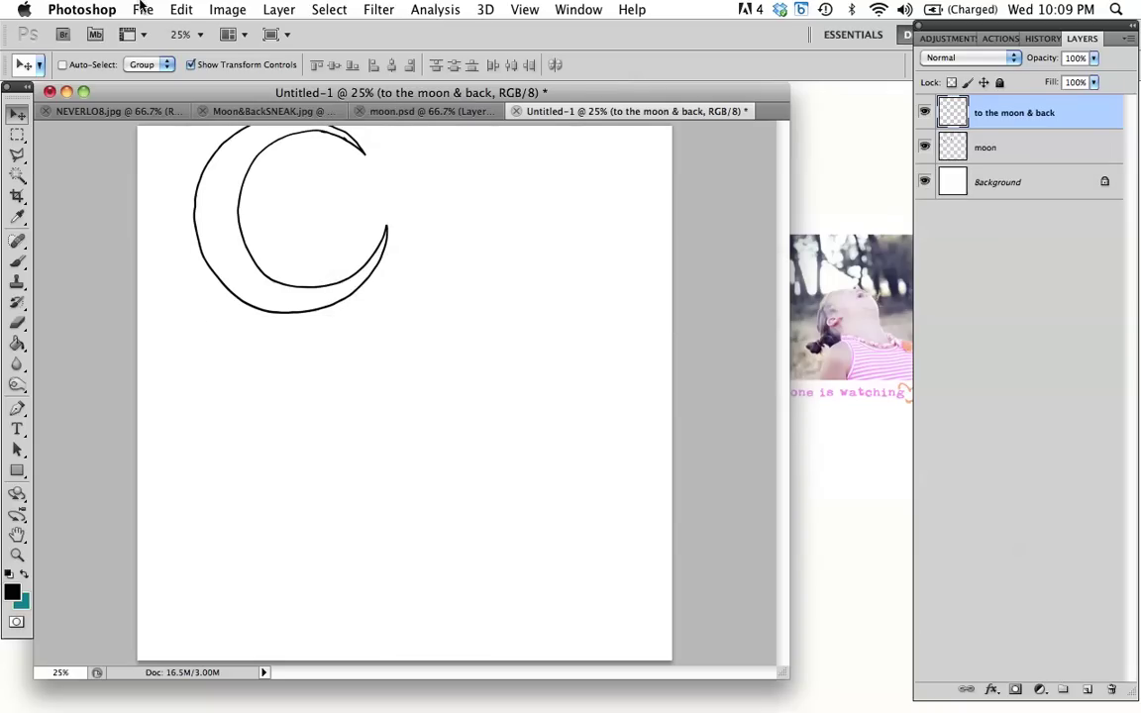
Step: Stamp the 'to the moon & back' word-art brush at 764 px near the top-left
left_click(20, 265)
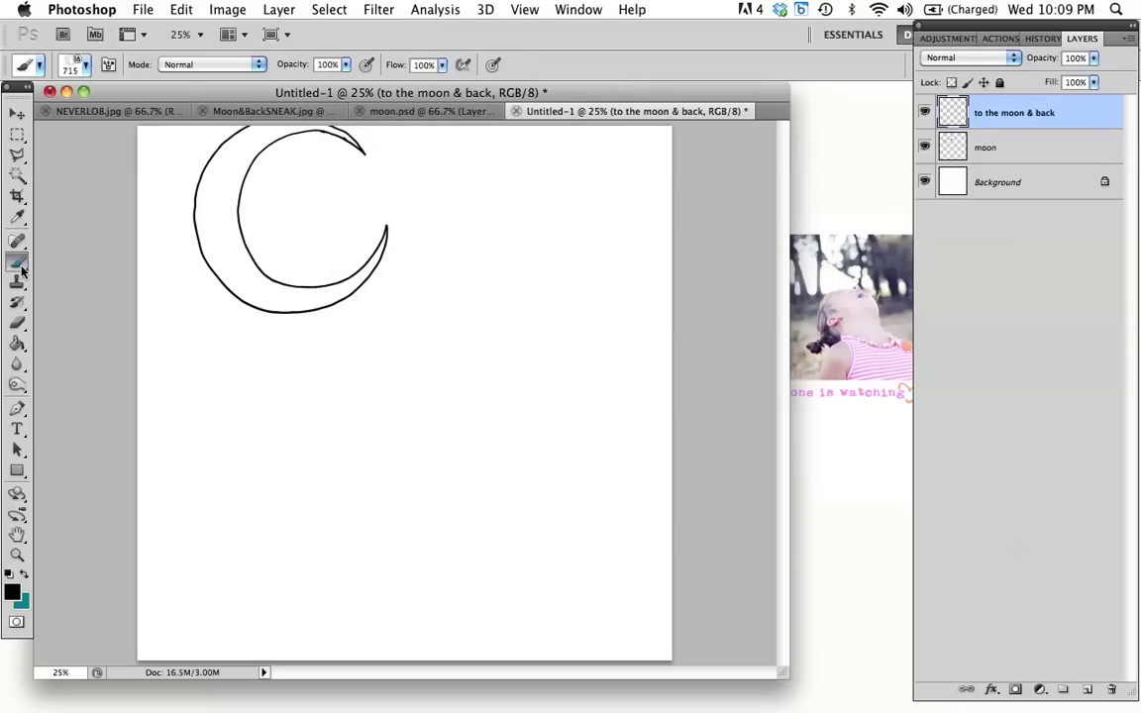
left_click(85, 64)
left_click(34, 210)
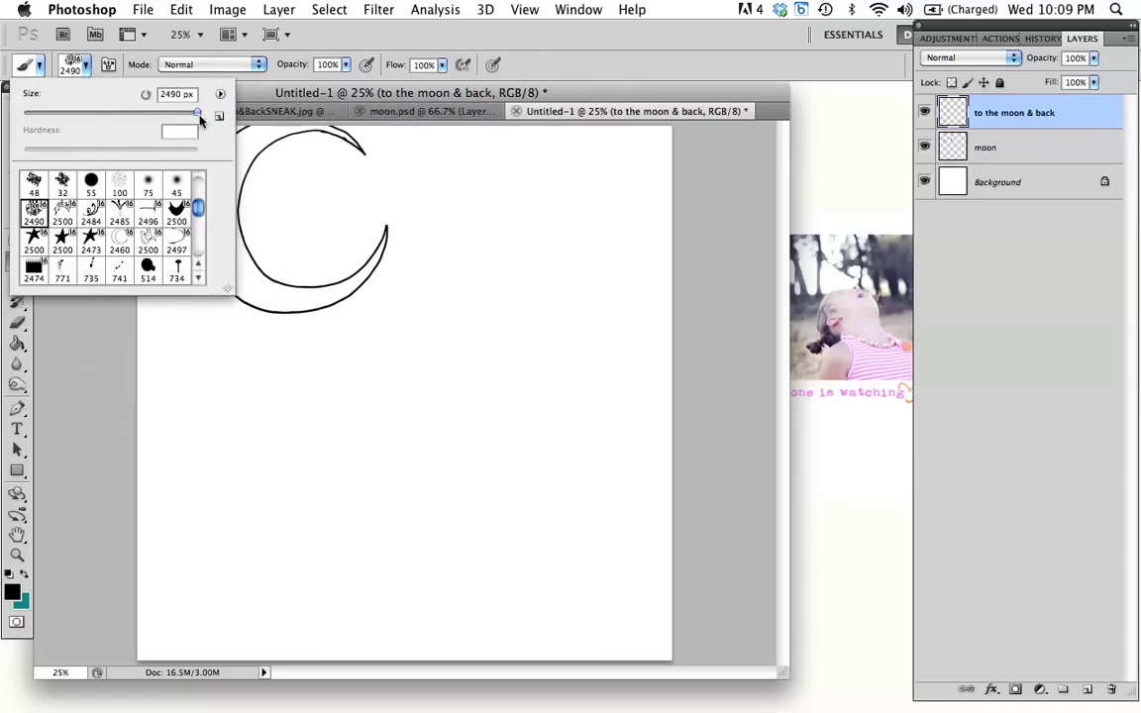
mouse_move(197, 112)
left_mouse_down()
mouse_move(179, 112)
mouse_move(191, 111)
left_mouse_up()
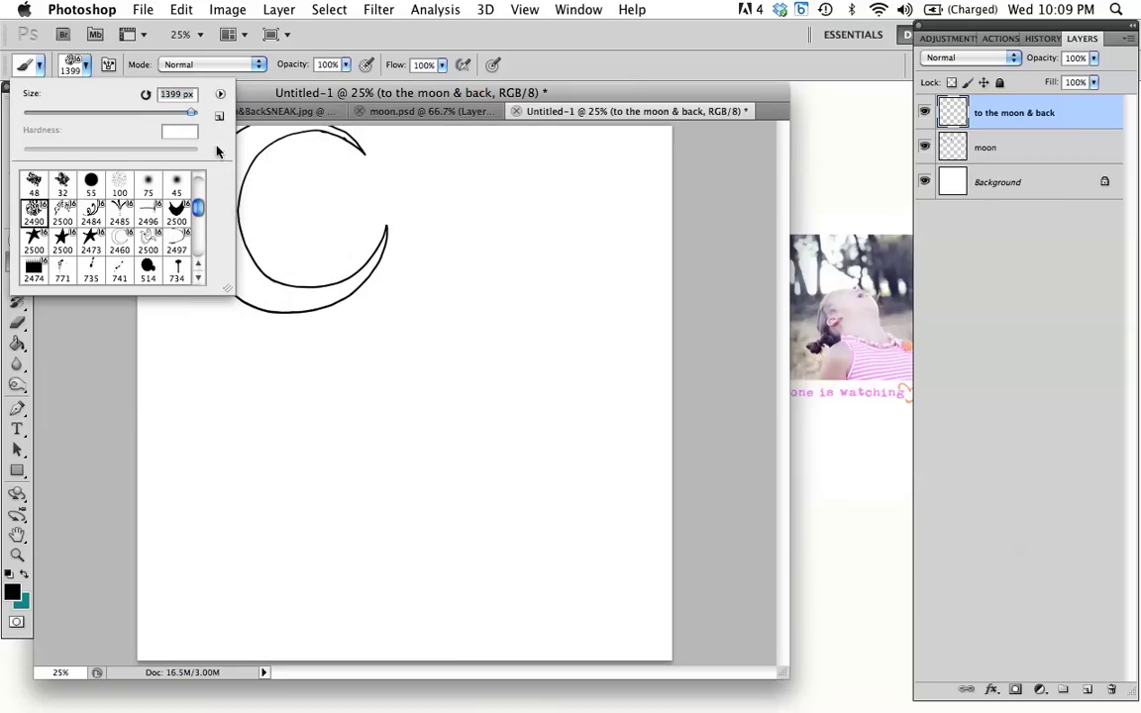
left_click_drag(187, 115, 181, 115)
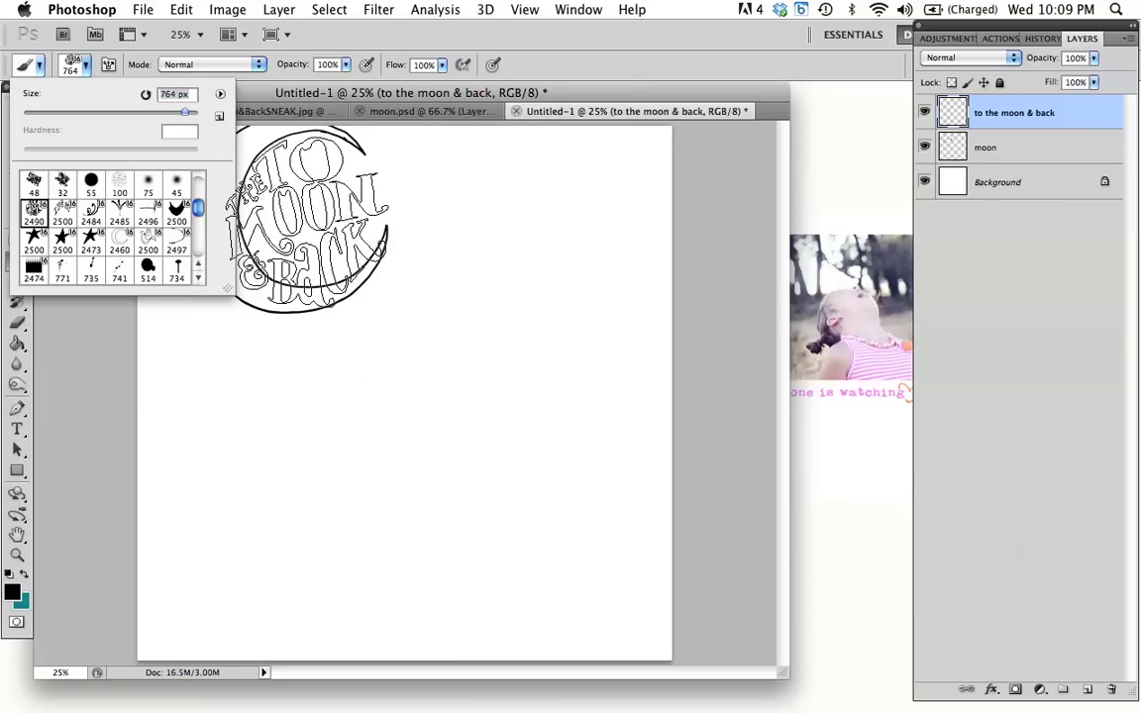
left_click(255, 89)
left_click(305, 228)
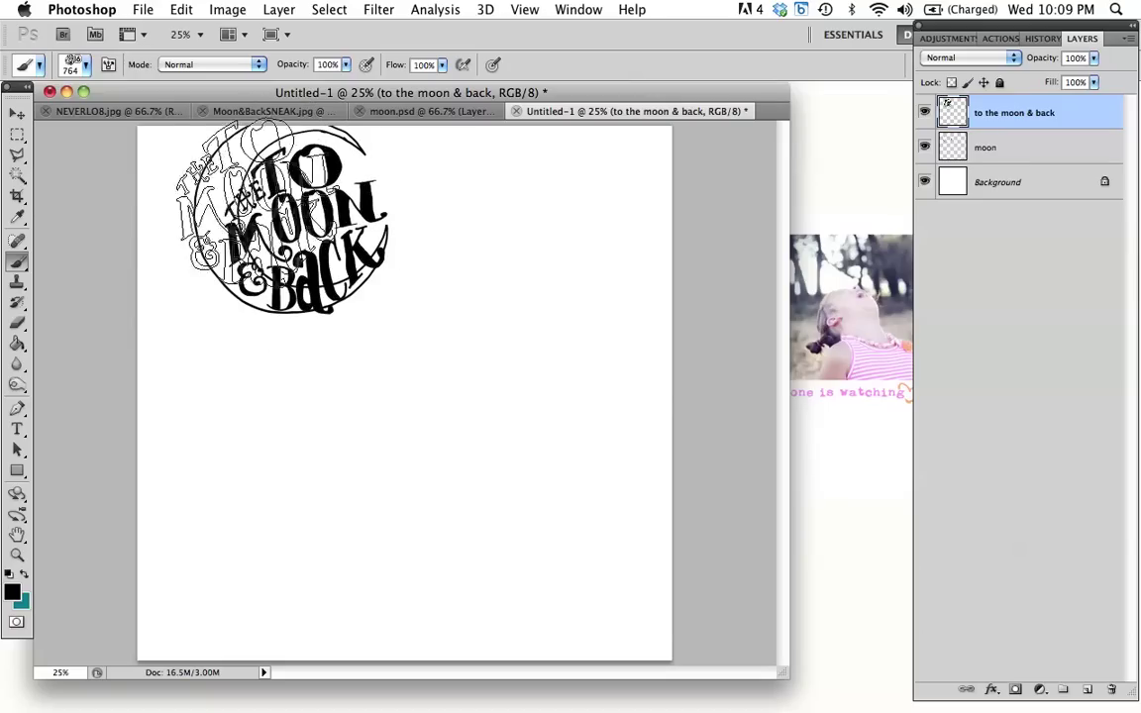
Step: Scale the word art to about 90%, tilt it slightly, and fit it inside the crescent
left_click(19, 117)
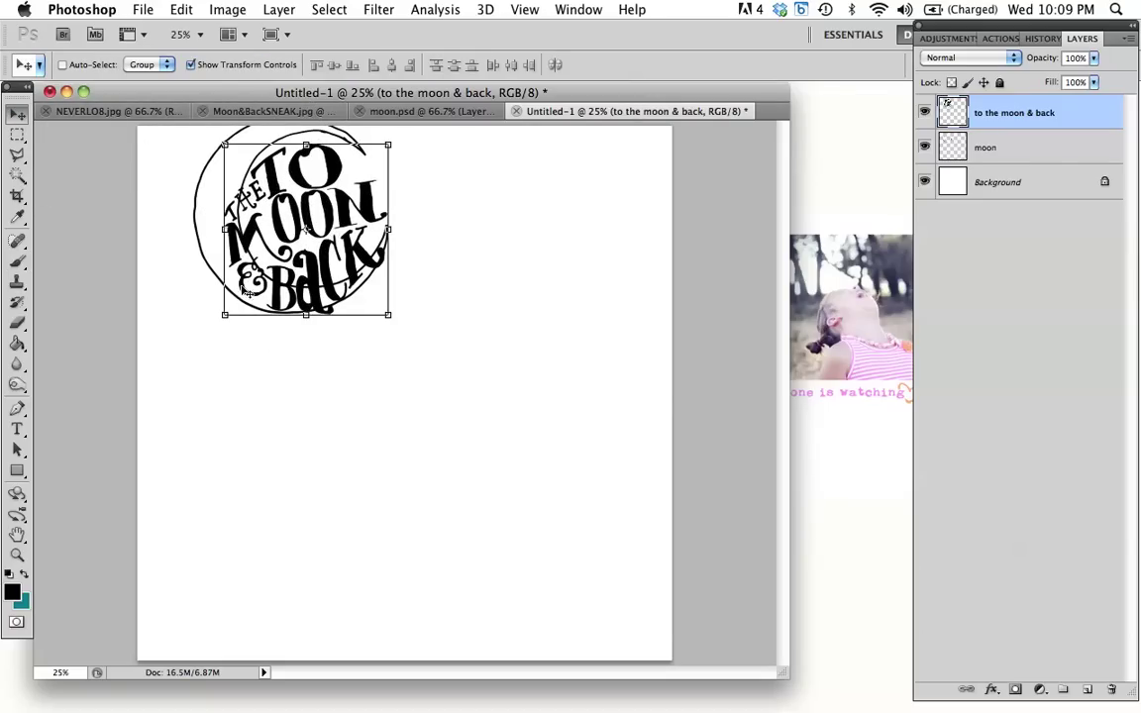
left_click_drag(225, 314, 253, 285)
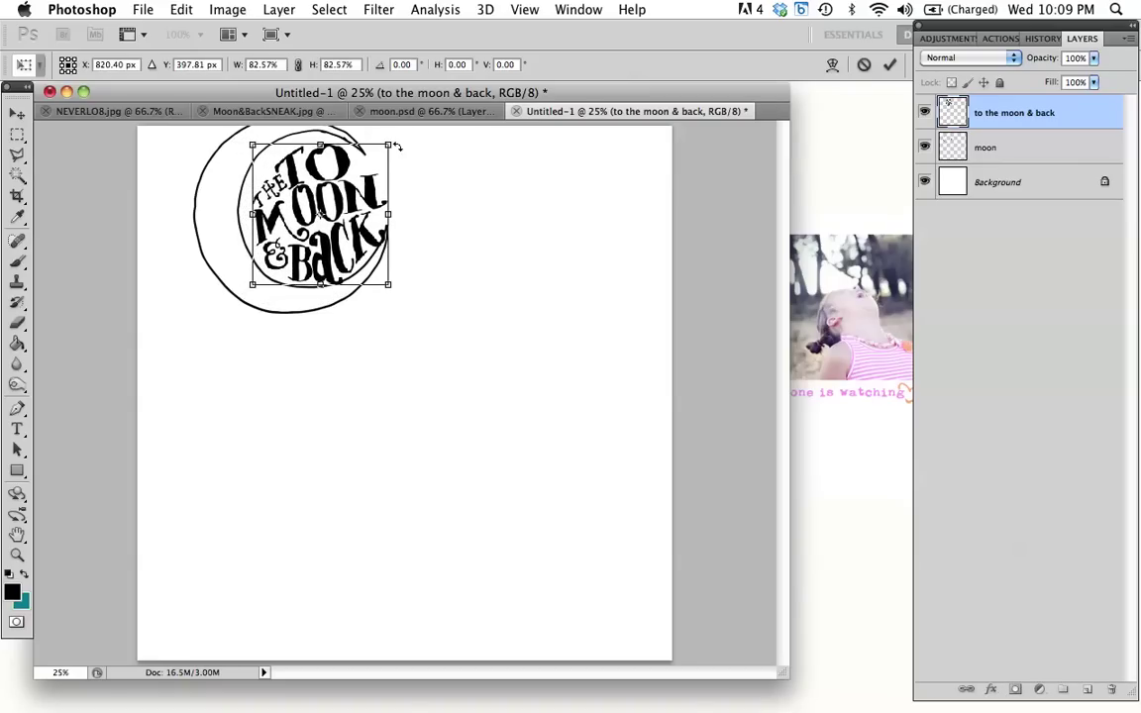
left_click_drag(396, 141, 377, 128)
left_click_drag(312, 205, 302, 203)
key("Return")
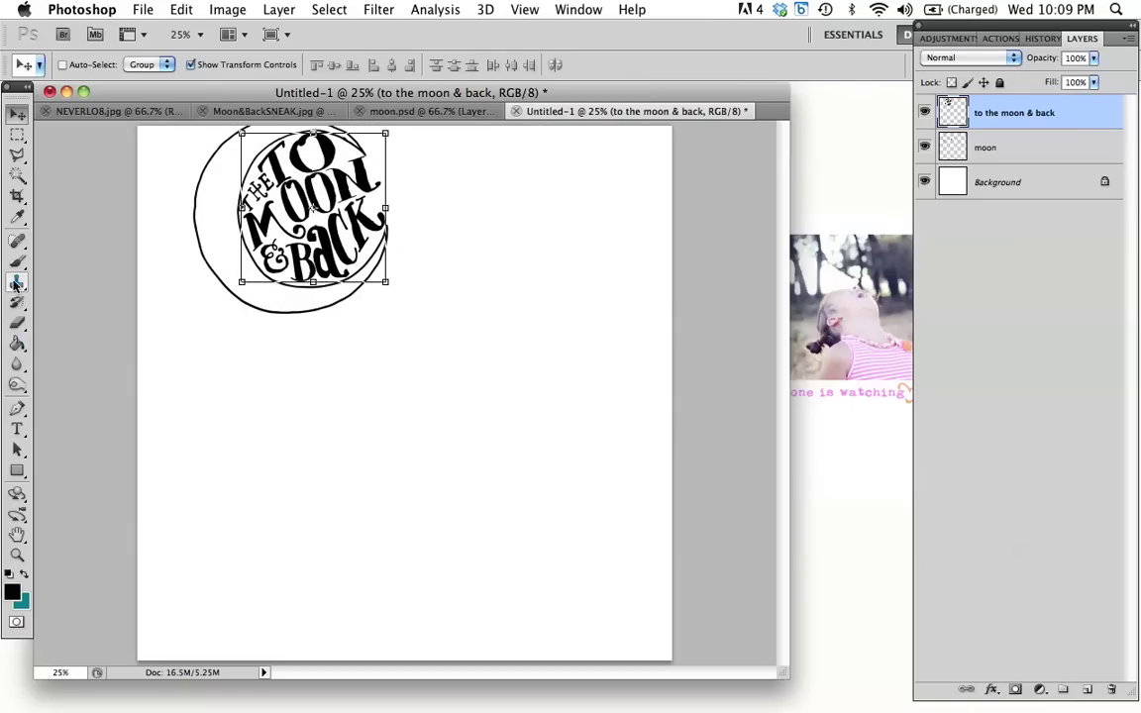
Step: Add a new layer named wand
left_click(279, 9)
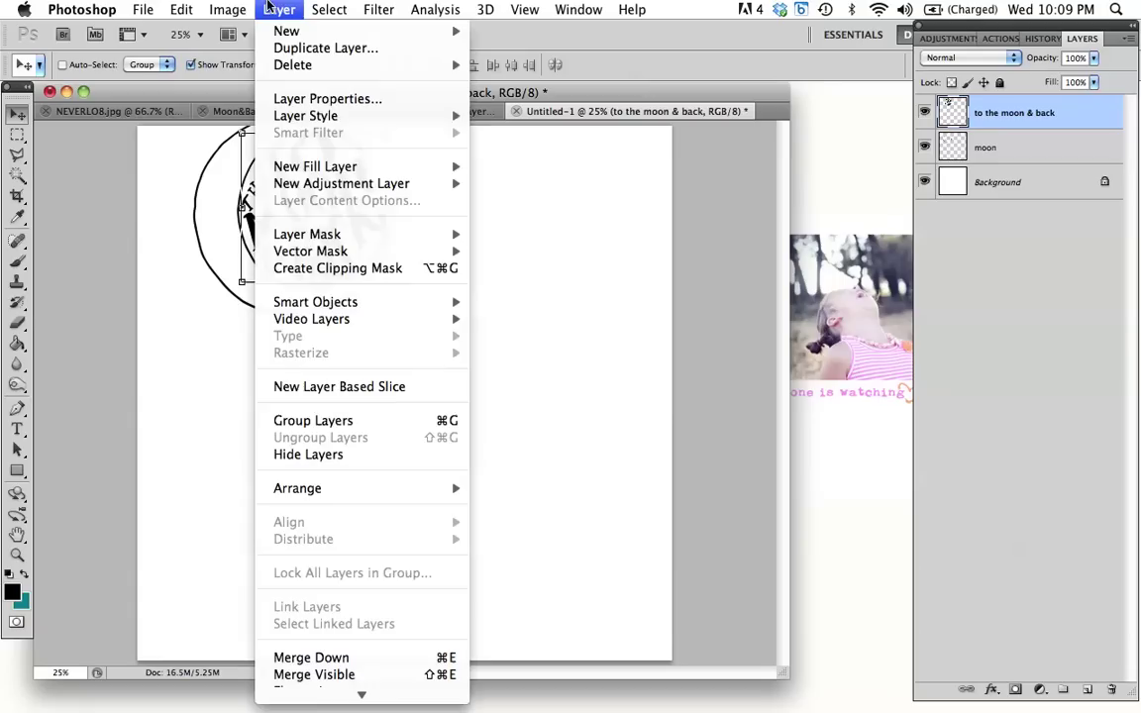
mouse_move(283, 30)
left_click(505, 40)
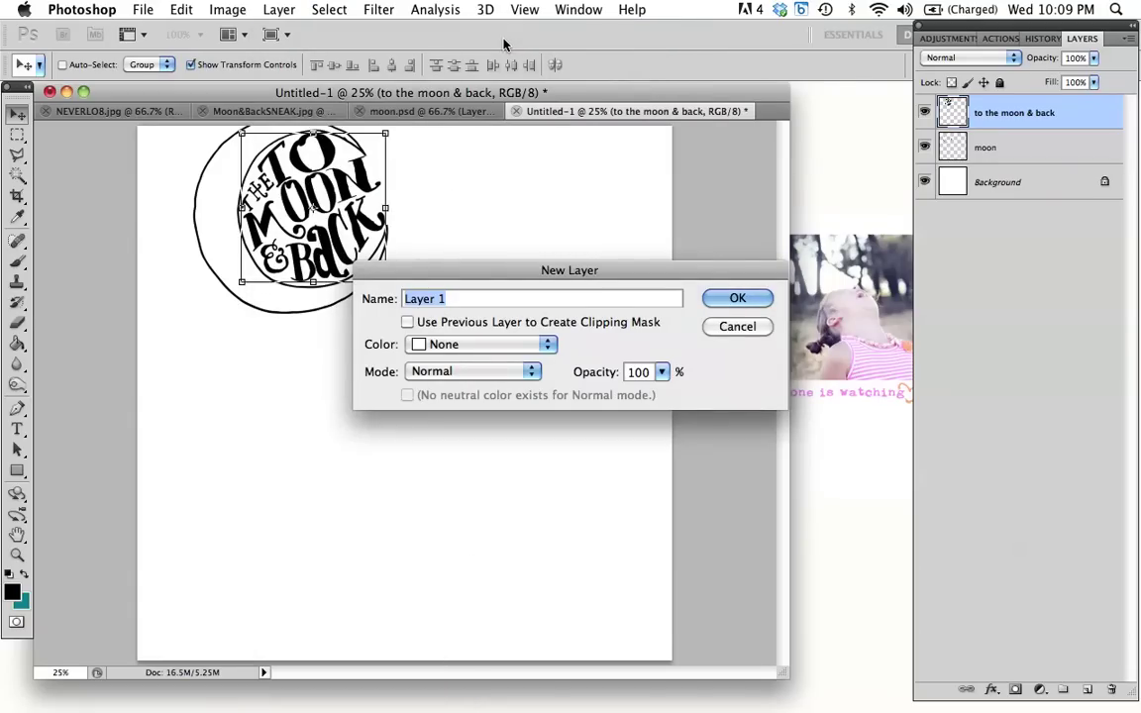
type("wand")
key("Return")
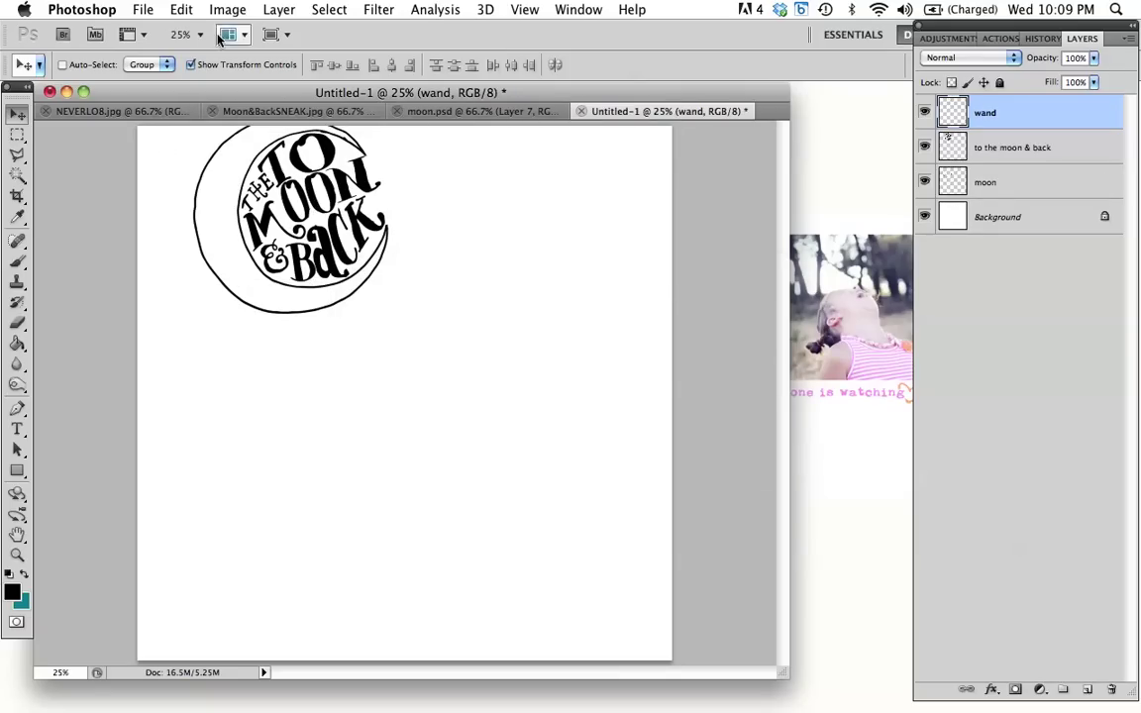
Step: Stamp the 2496 star wand brush at 1871 px onto the page
left_click(18, 263)
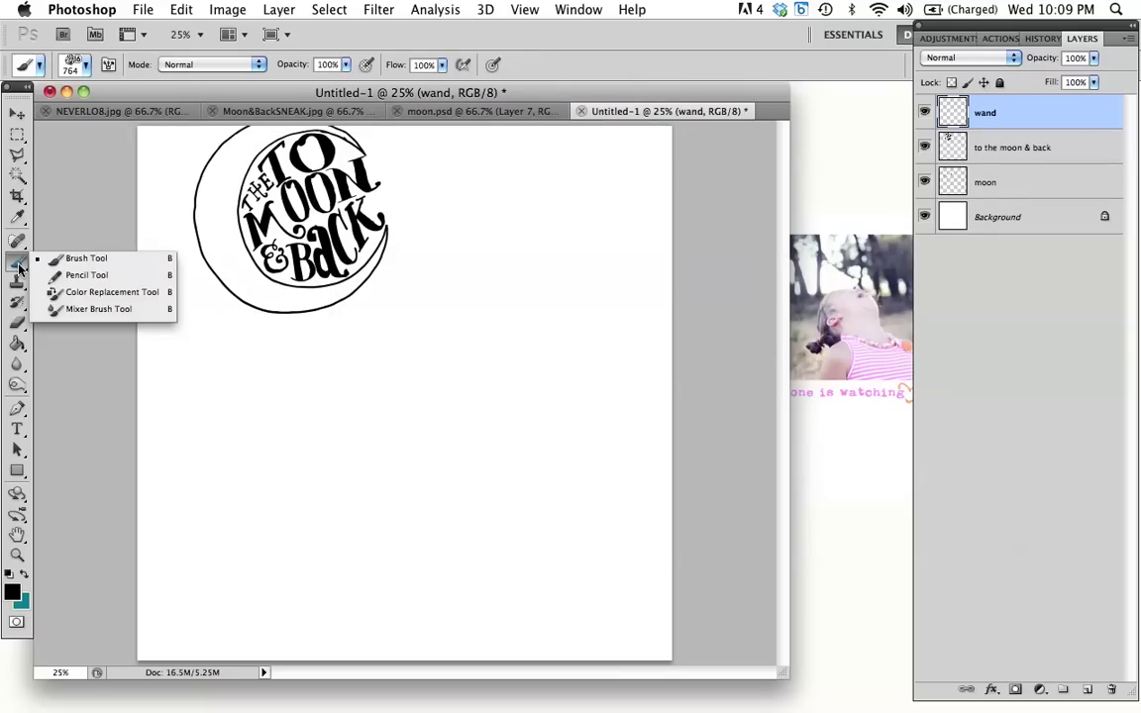
left_click(20, 264)
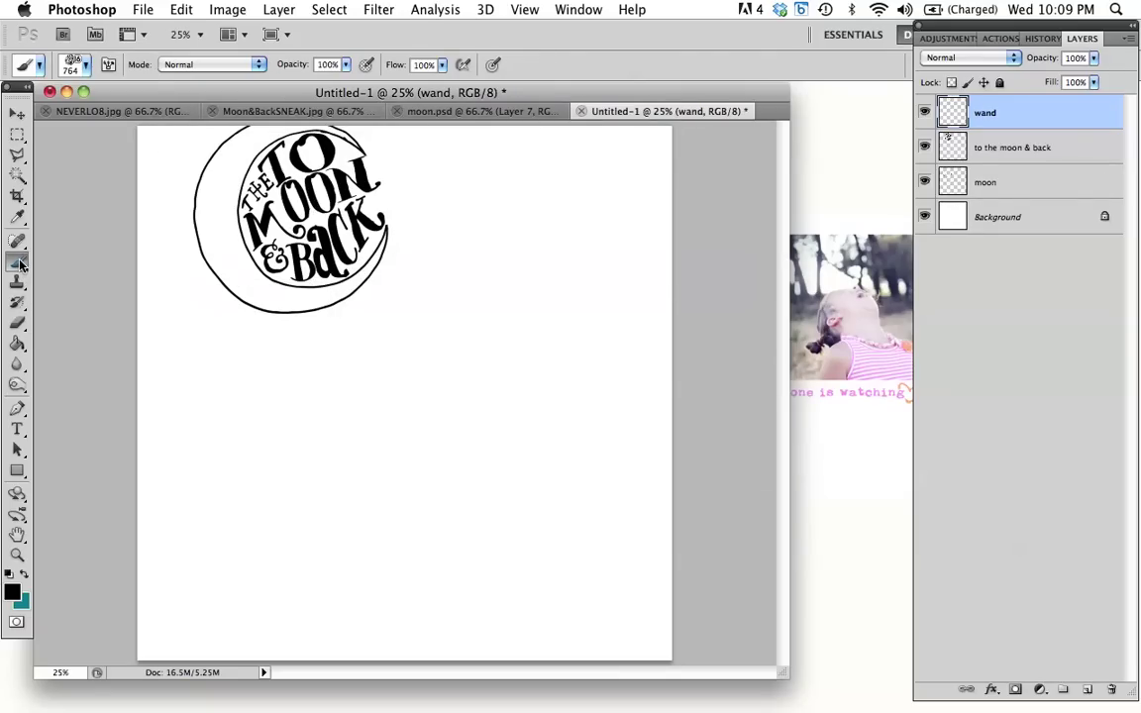
left_click(84, 65)
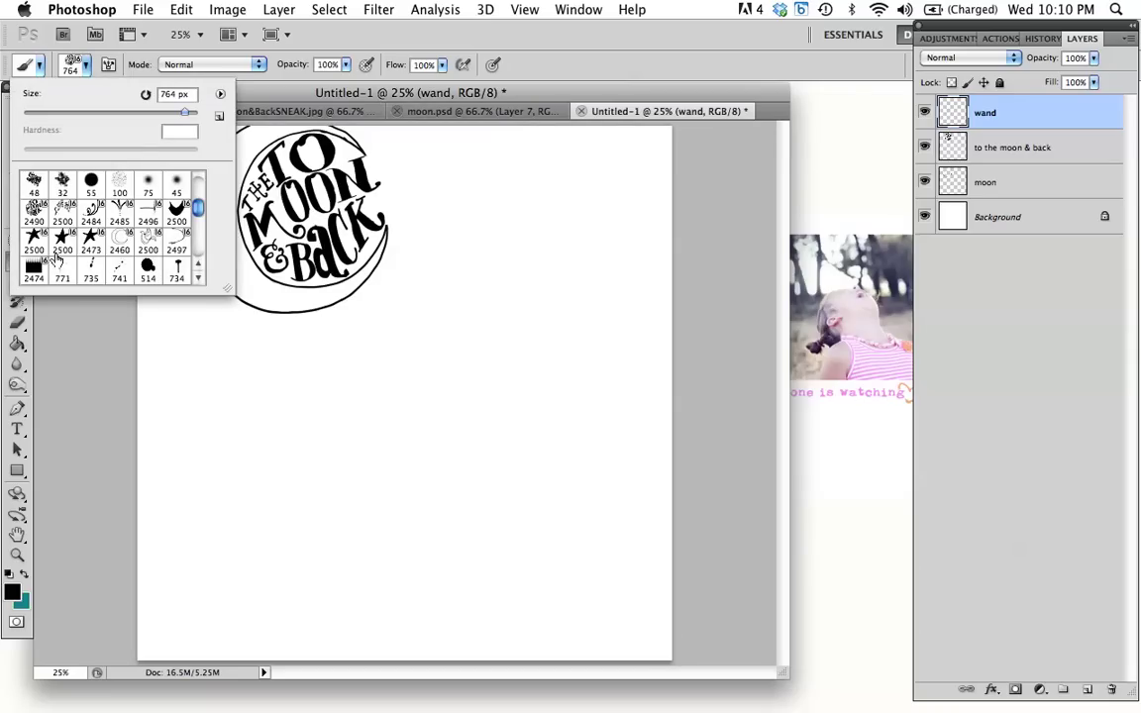
left_click(147, 214)
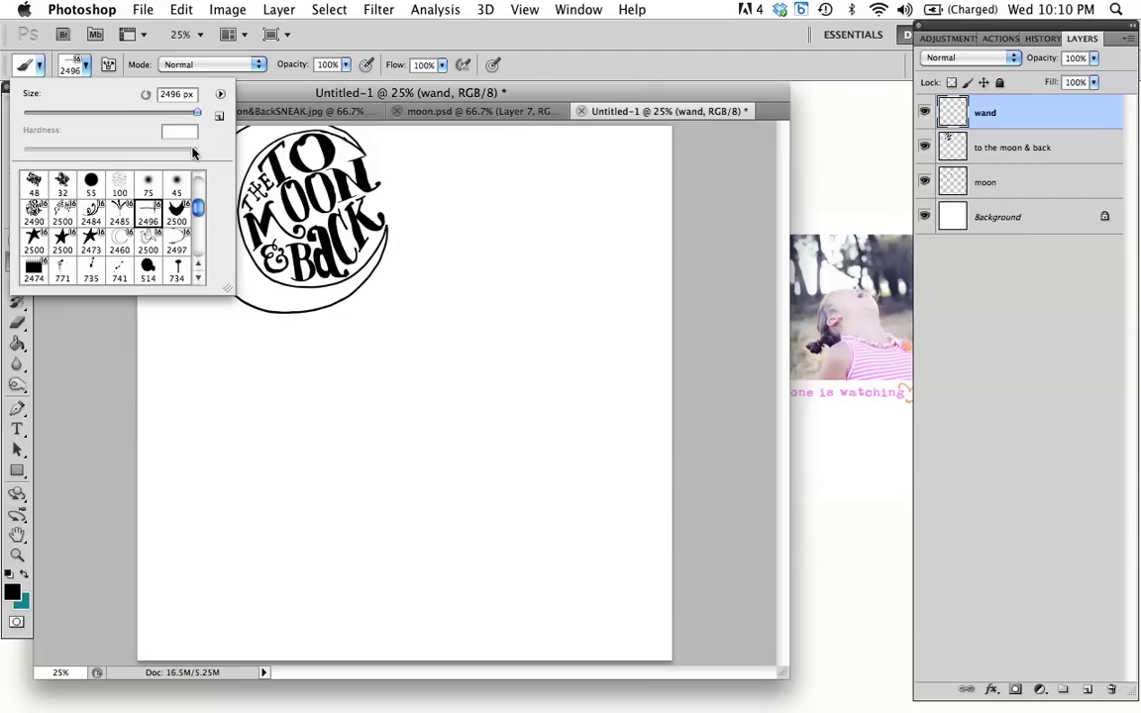
left_click_drag(188, 116, 186, 115)
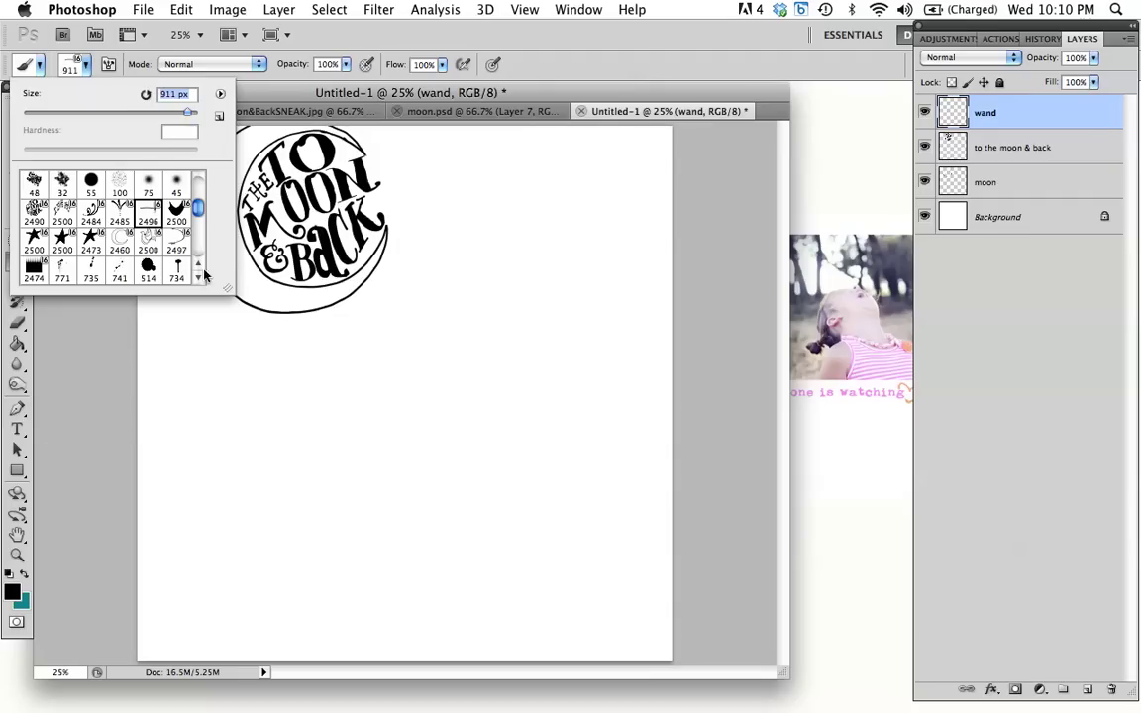
left_click(194, 116)
left_click(366, 434)
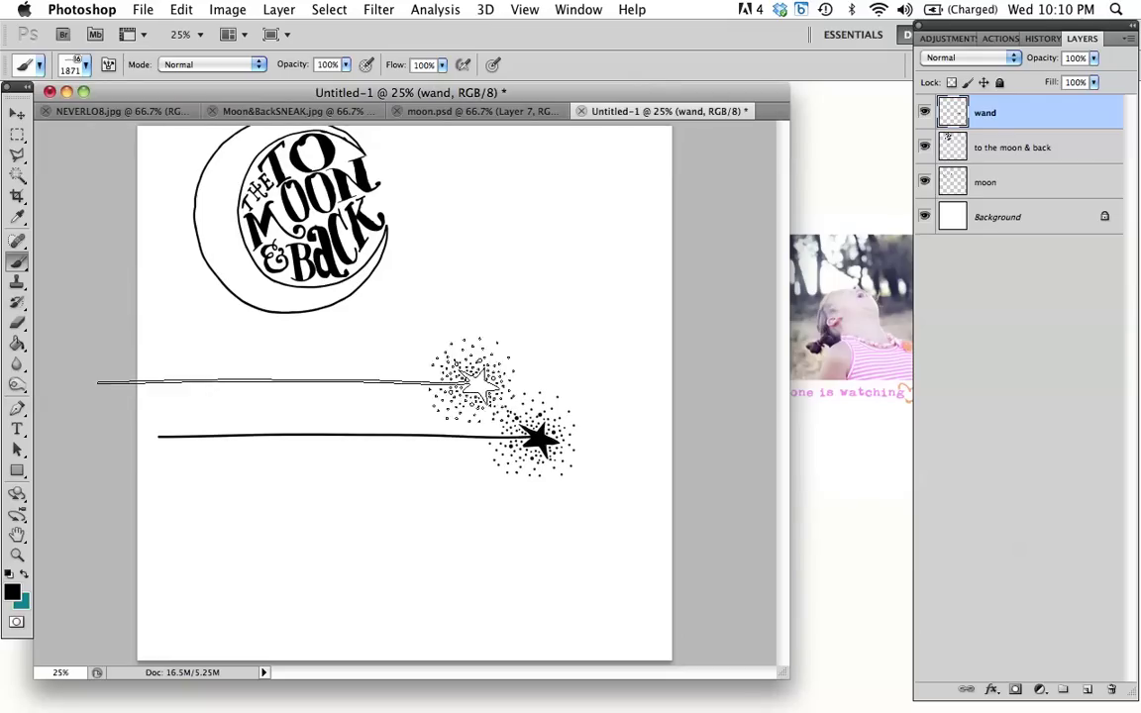
Step: Rotate the wand to hang vertically, scale it down, and move it top-right
left_click(17, 113)
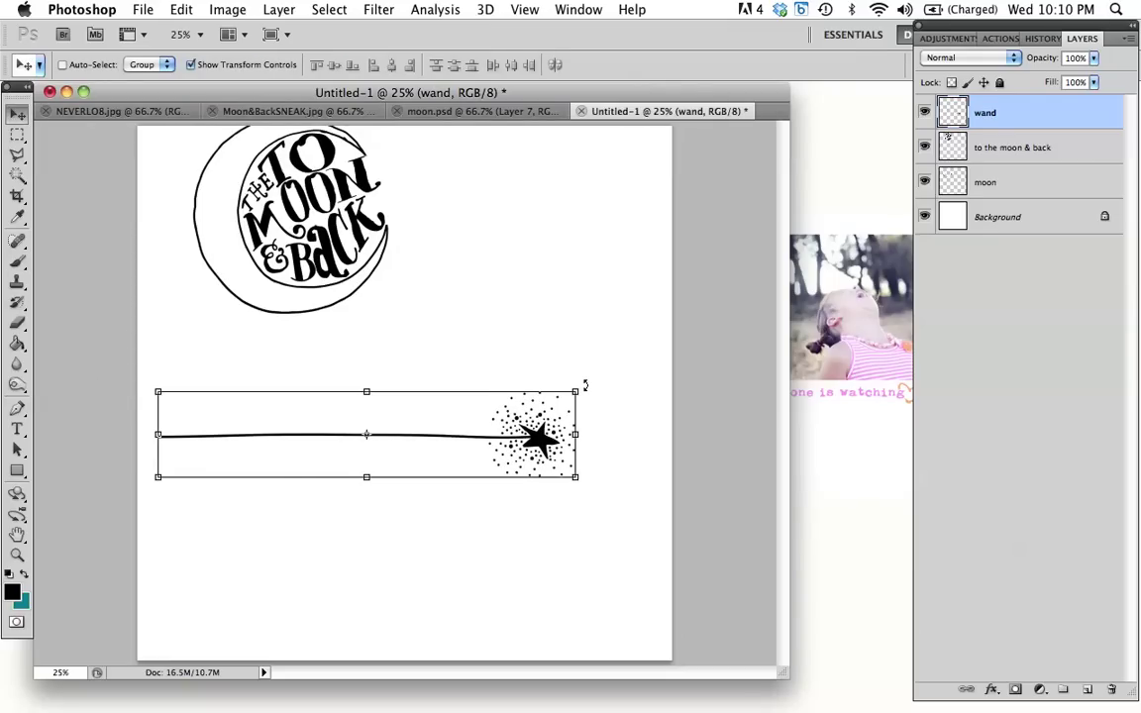
left_click_drag(585, 386, 403, 606)
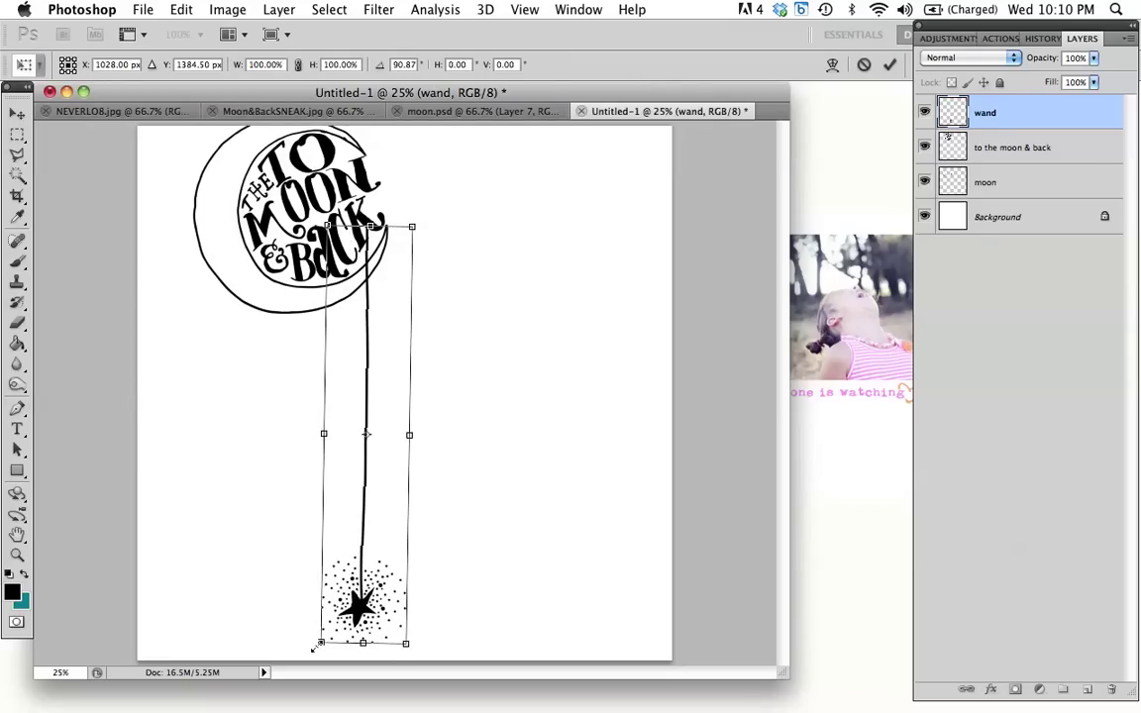
left_click_drag(317, 646, 350, 511)
key("Return")
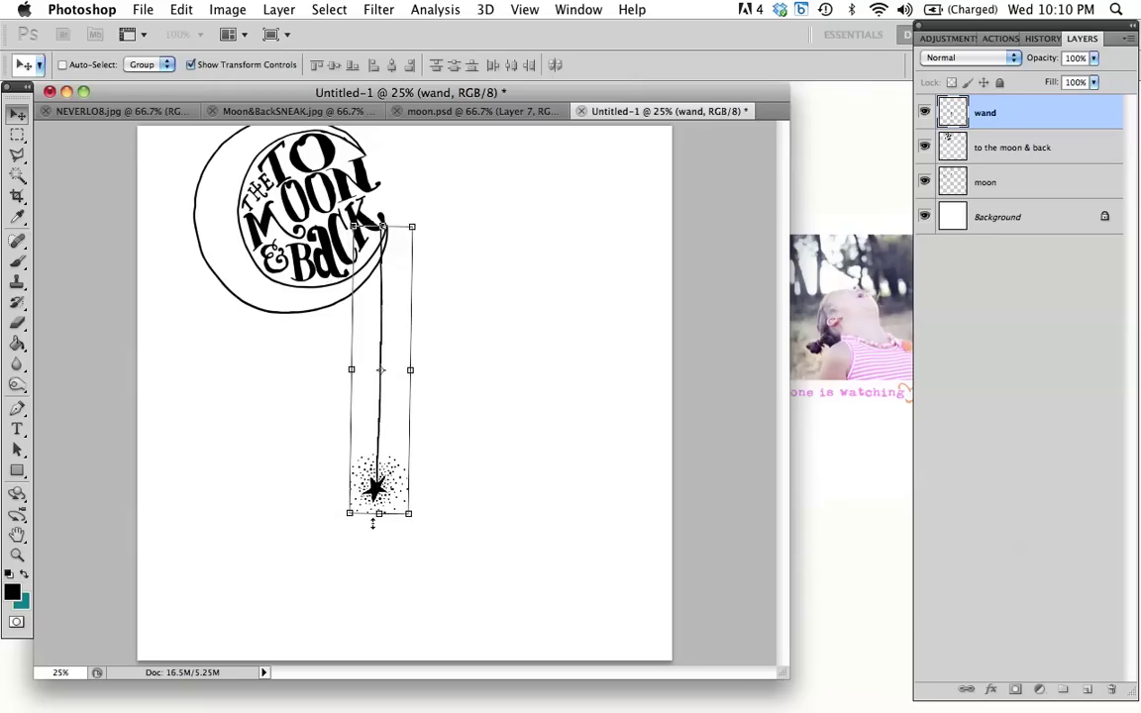
left_click_drag(389, 468, 604, 198)
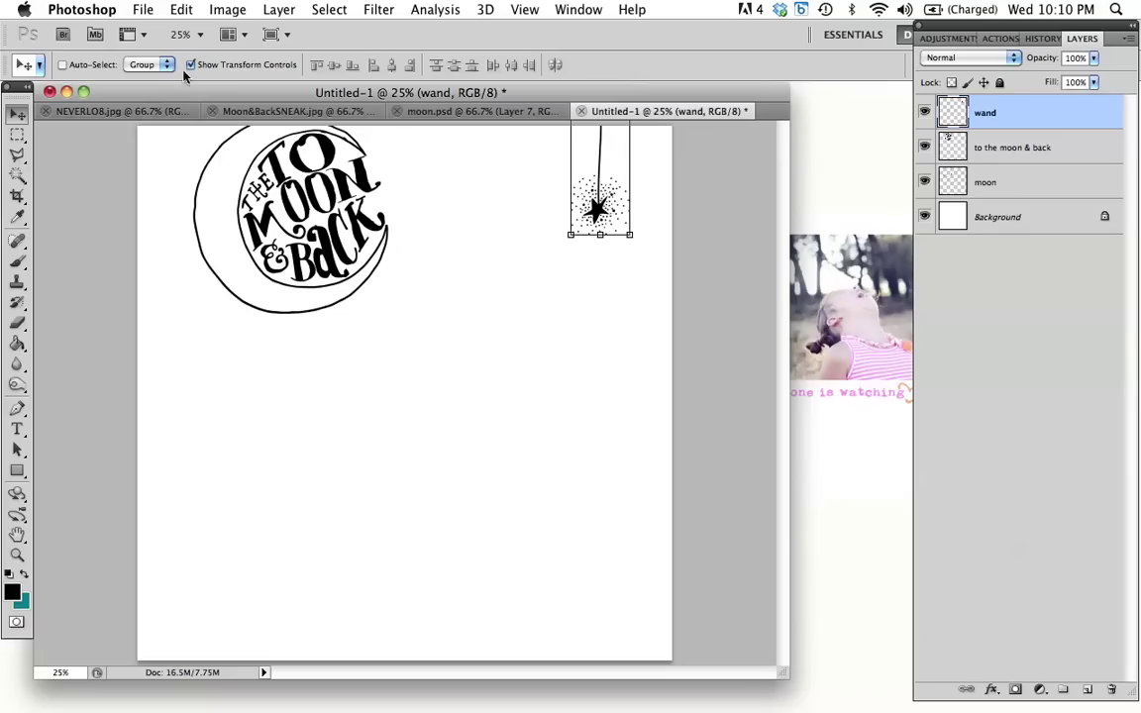
Step: Add a new empty layer named stars
left_click(282, 9)
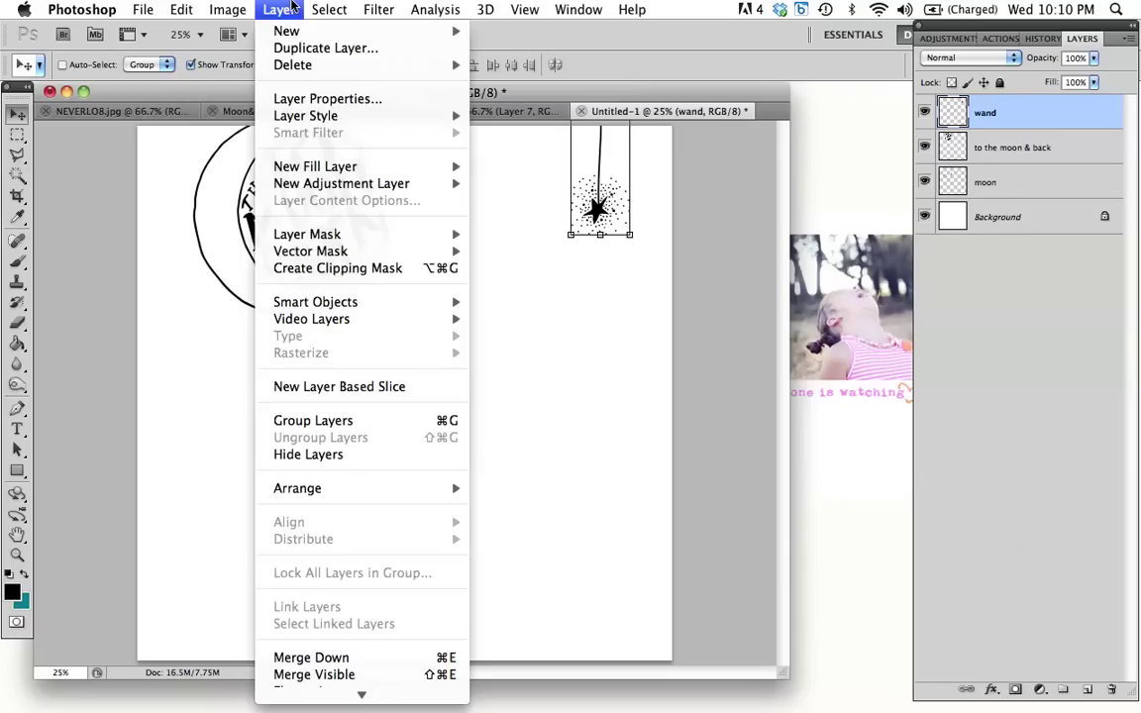
mouse_move(298, 31)
left_click(522, 37)
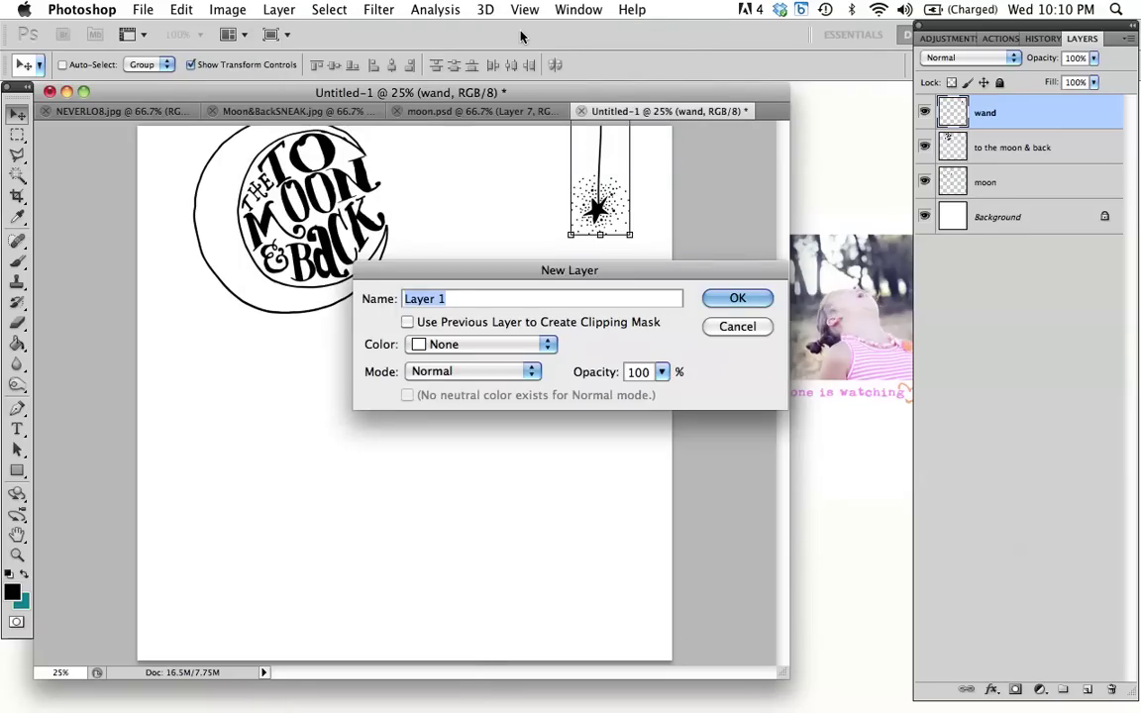
type("stars")
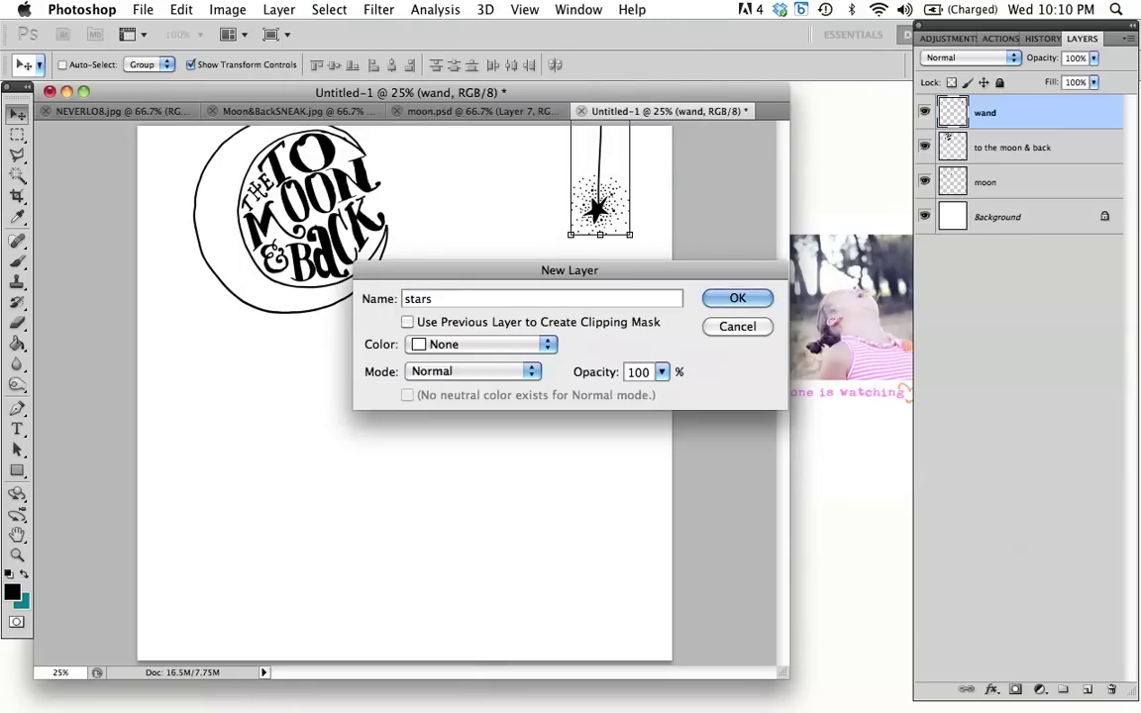
key("Return")
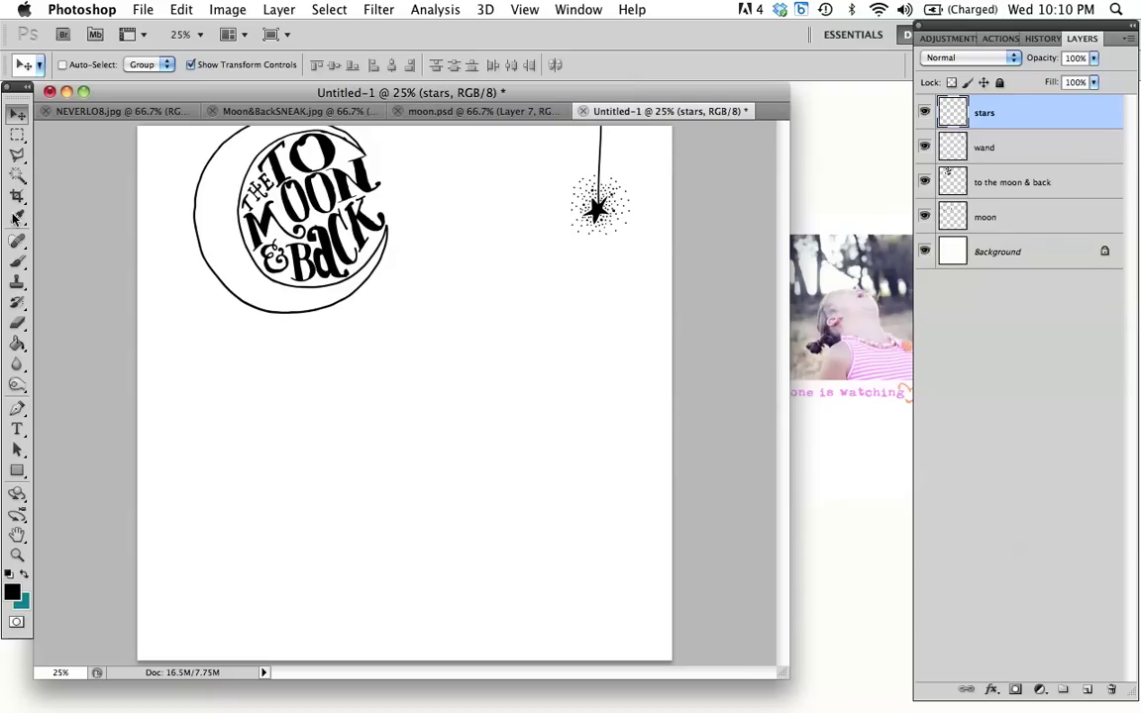
Step: Stamp four stars with the SC March tiny star 2 brush at 168 px down the left side
left_click(17, 261)
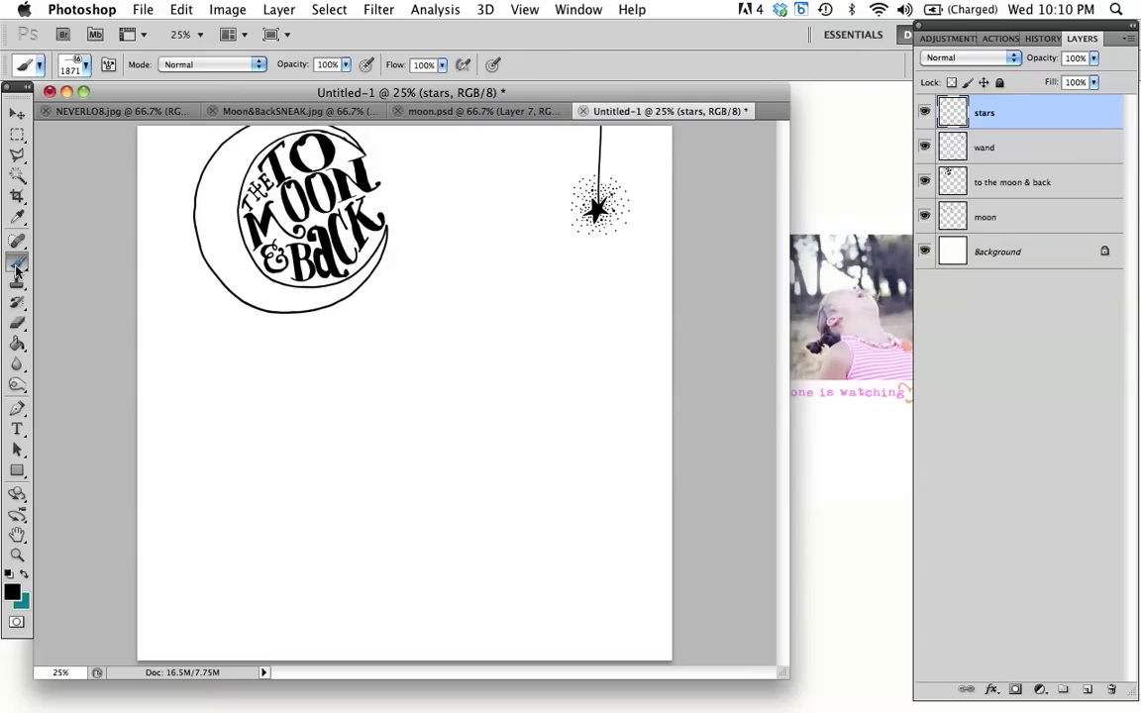
left_click(79, 66)
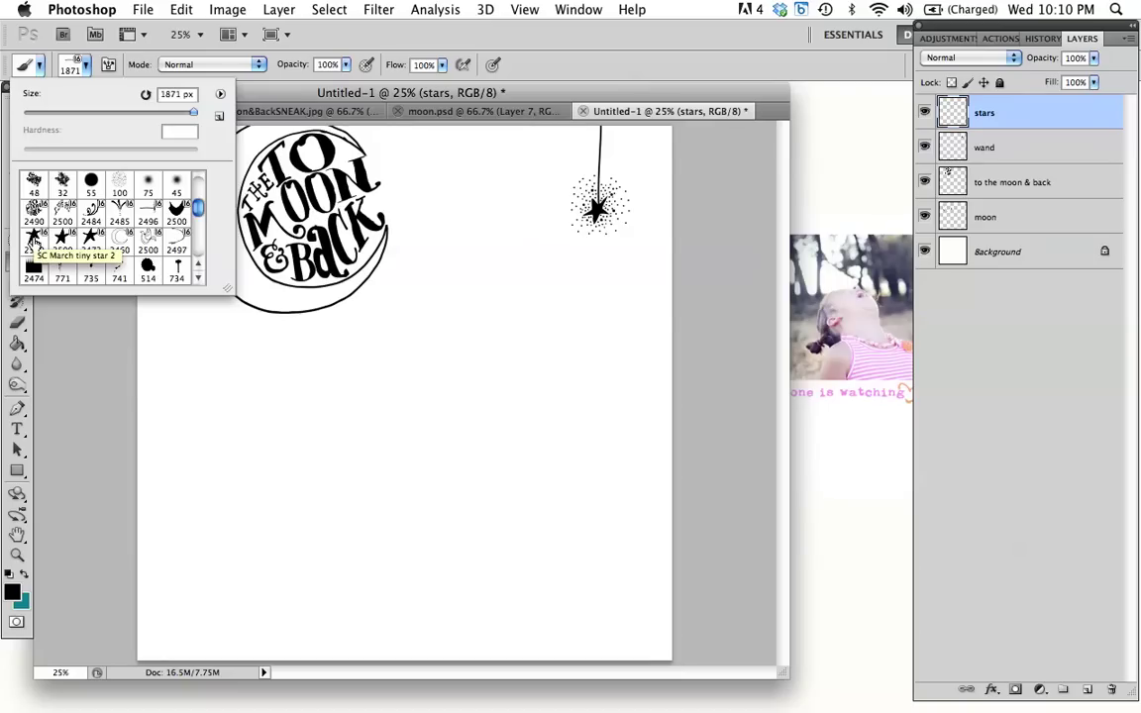
left_click(33, 239)
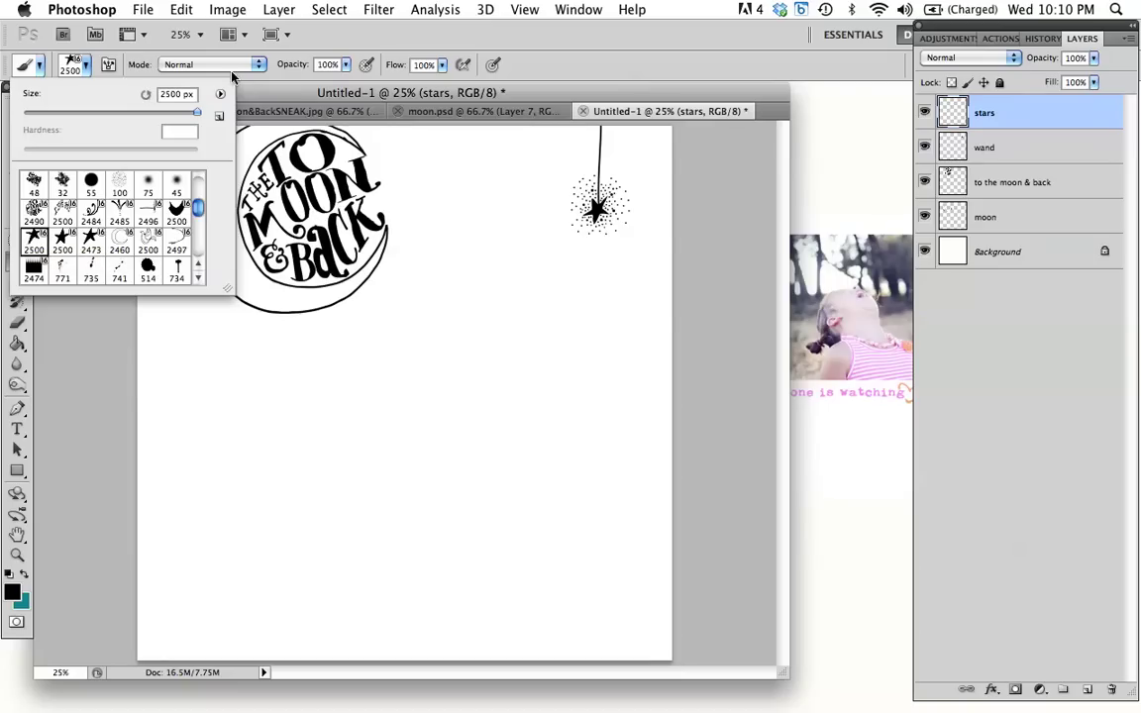
left_click(175, 113)
left_click(141, 113)
left_click(486, 154)
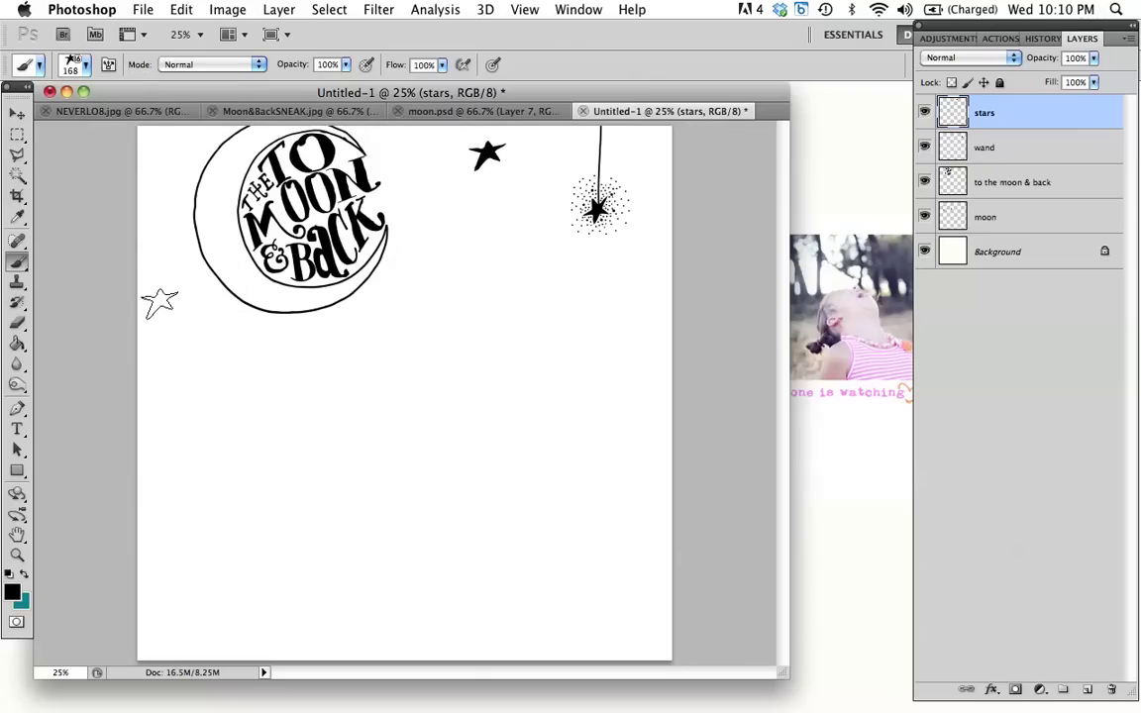
left_click(159, 304)
left_click(284, 437)
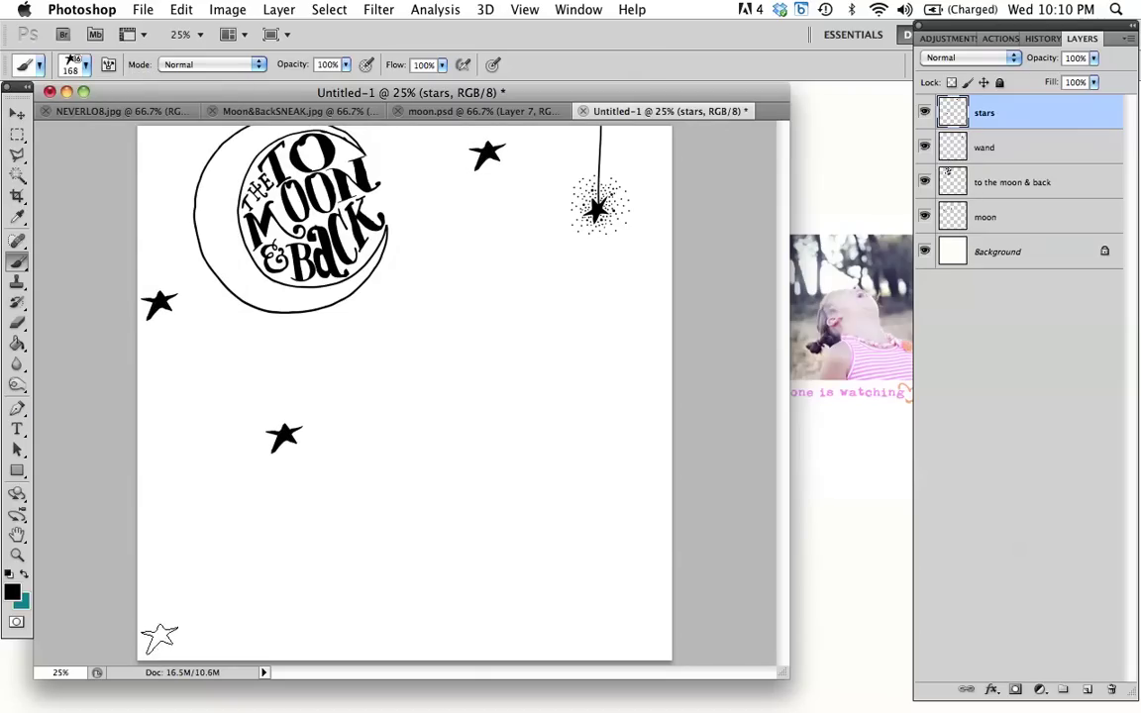
left_click(159, 639)
Step: Stamp five large stars with another star brush at about 170 px around the page
left_click(83, 66)
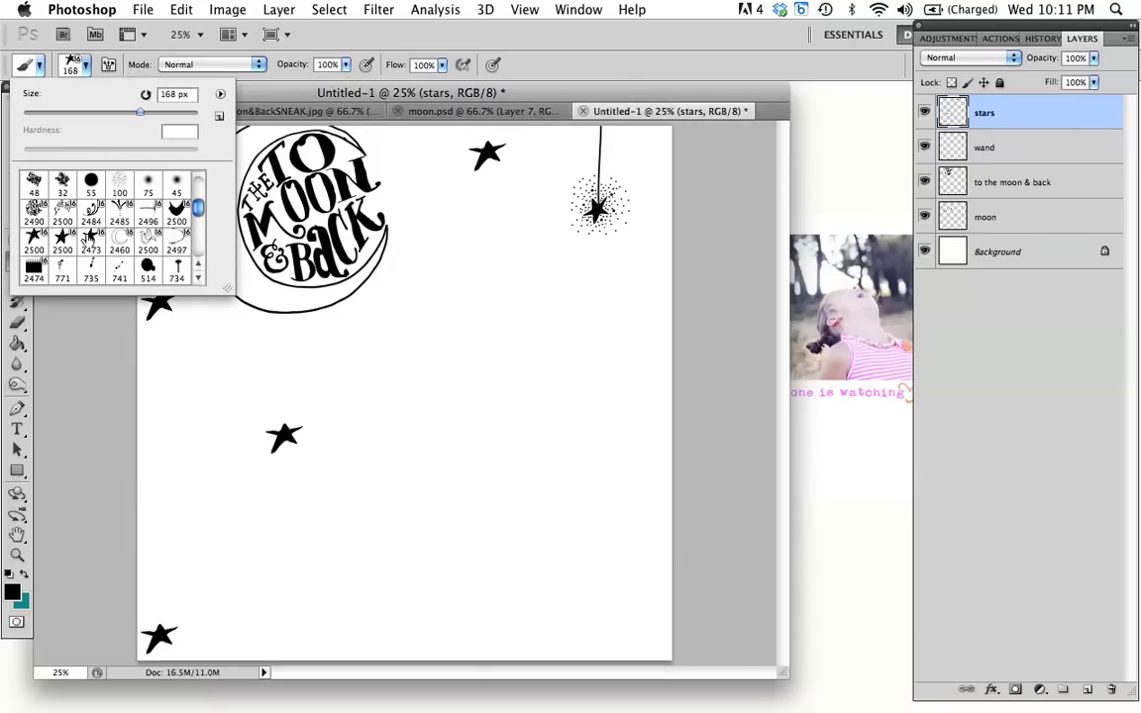
left_click(90, 238)
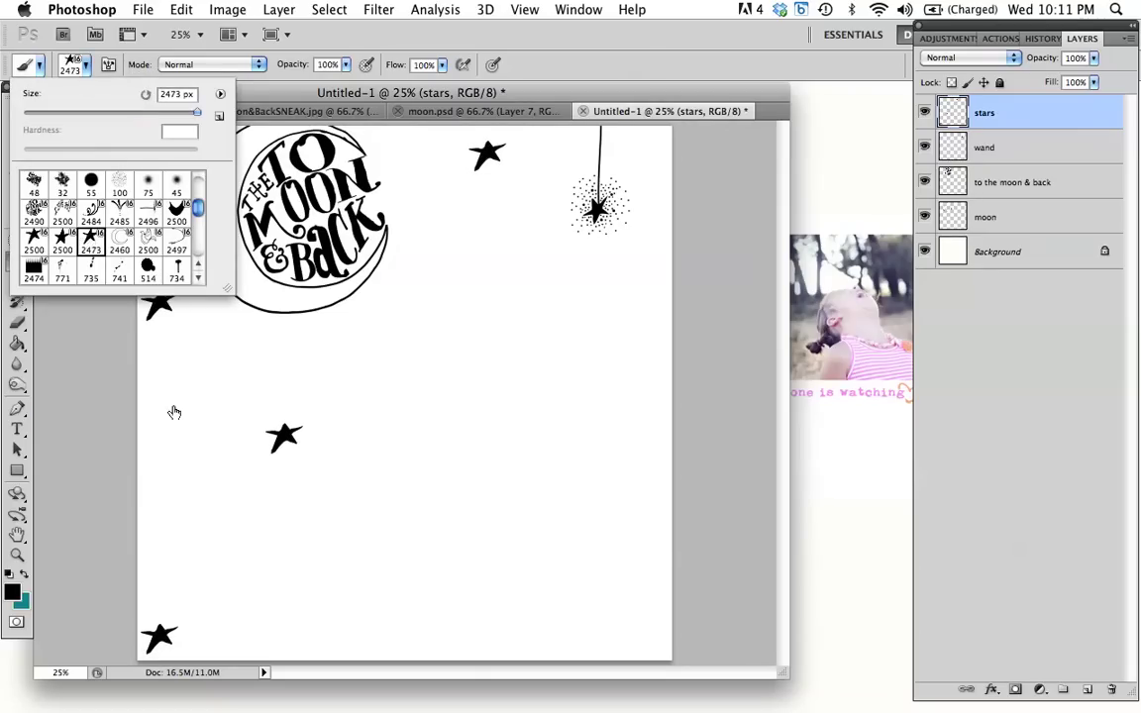
left_click(140, 114)
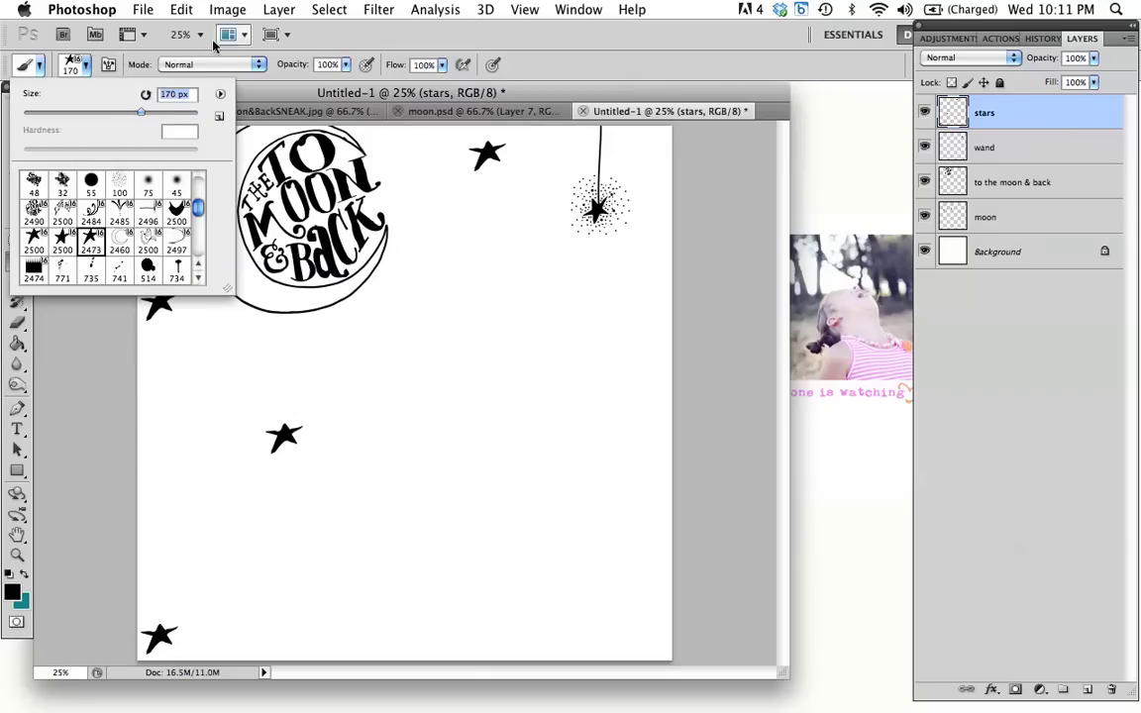
left_click(206, 566)
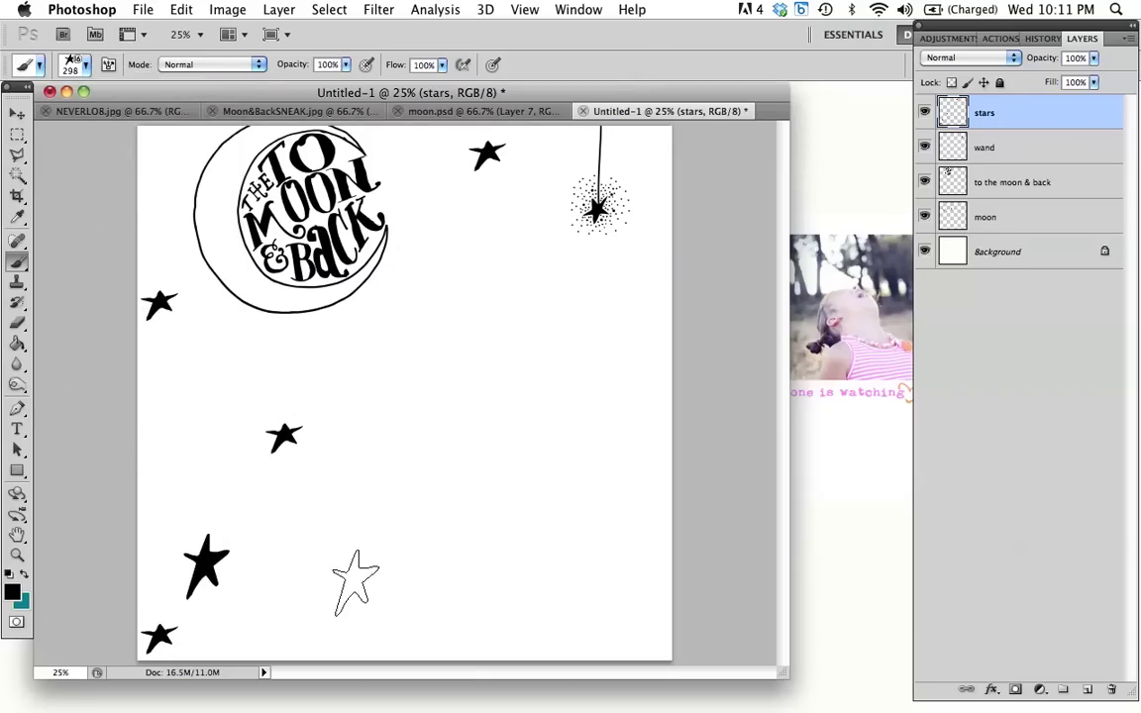
left_click(174, 406)
left_click(164, 151)
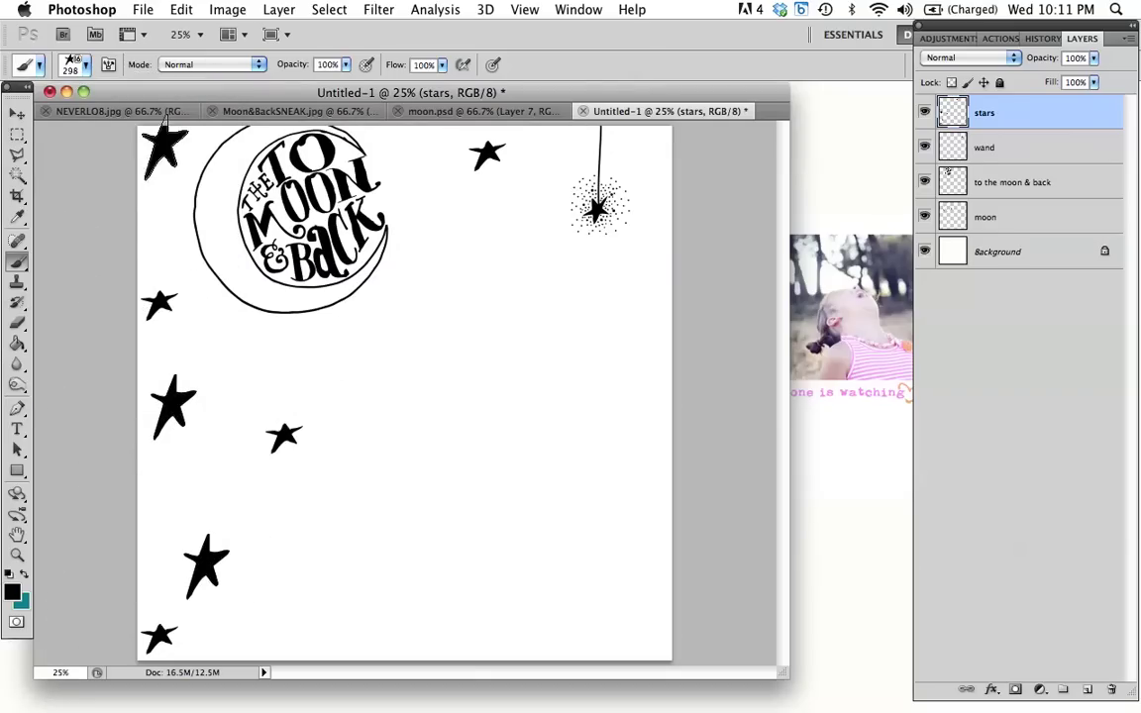
left_click(552, 249)
left_click(676, 146)
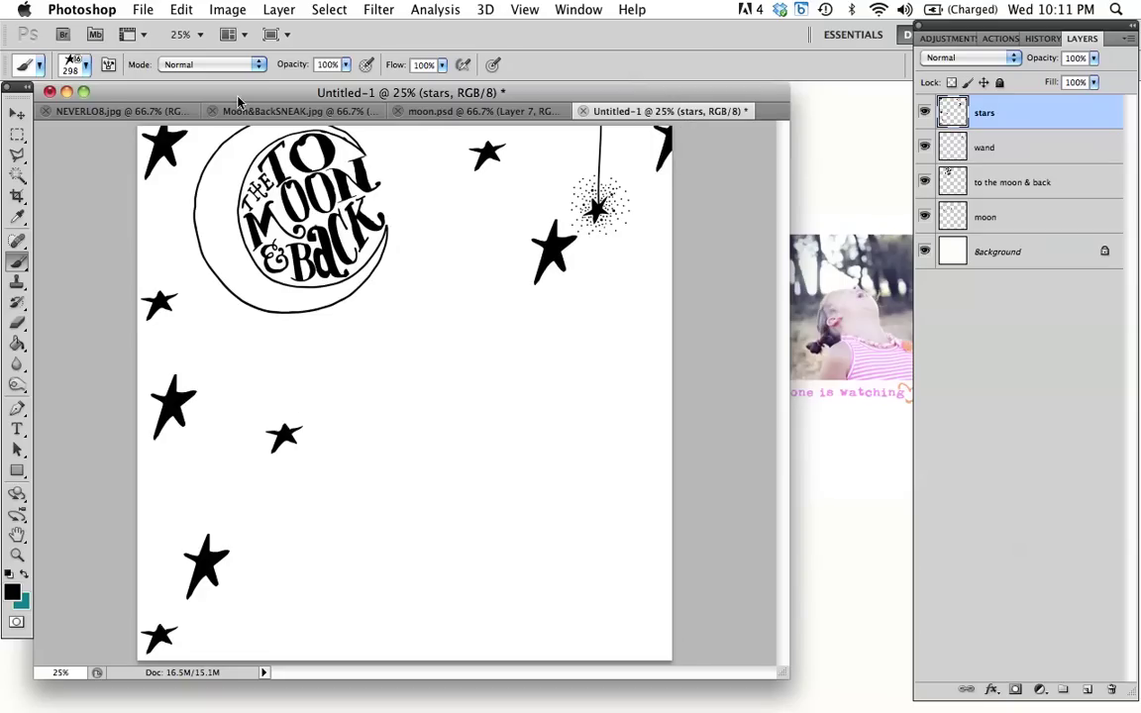
Step: Stamp three small stars with the 2500 star brush at 79 px on the lower left
left_click(84, 66)
left_click(63, 239)
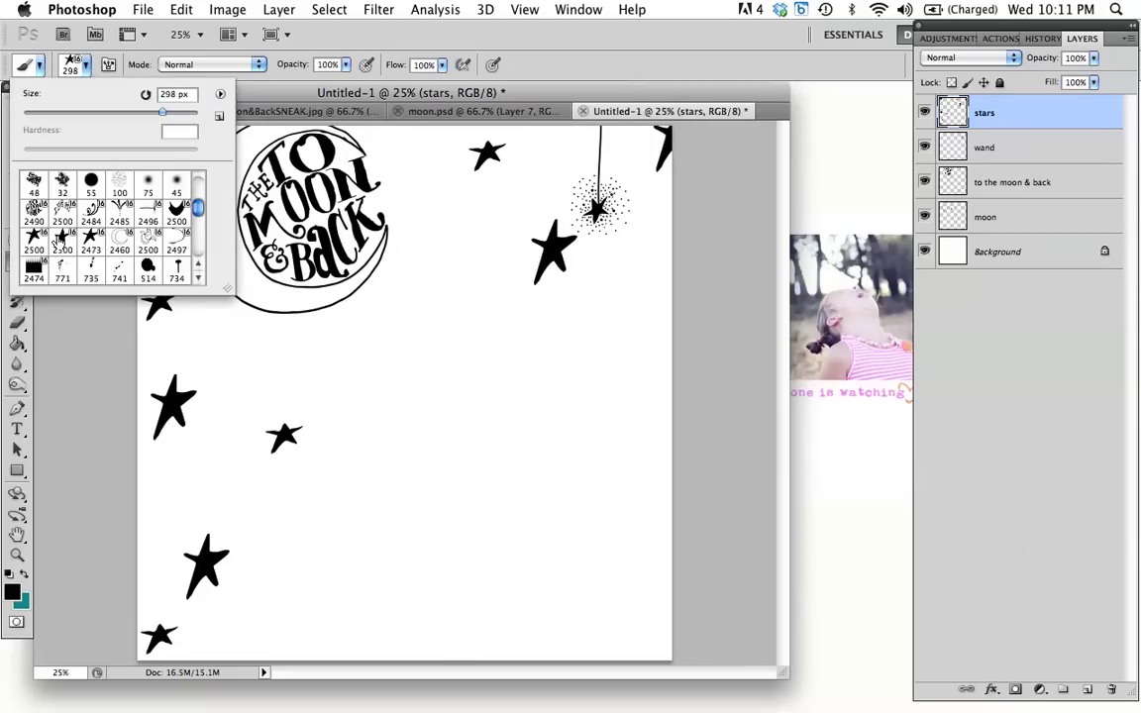
left_click(109, 113)
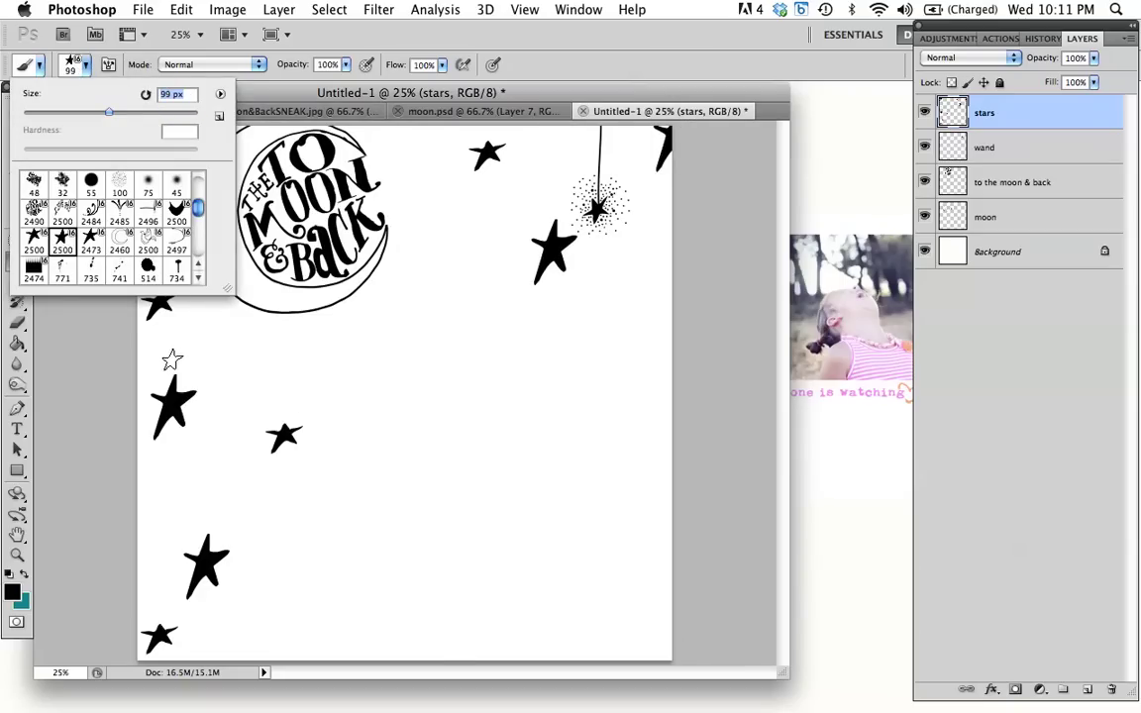
type("79")
left_click(247, 424)
left_click(152, 515)
left_click(241, 623)
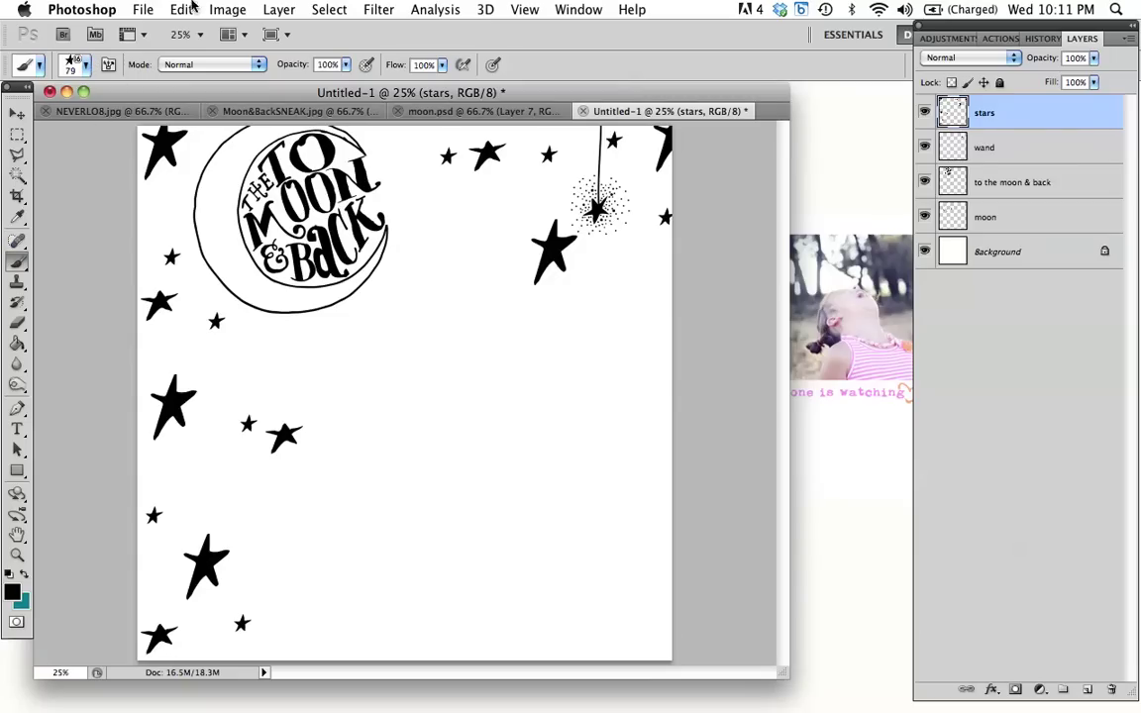
left_click(279, 9)
mouse_move(302, 34)
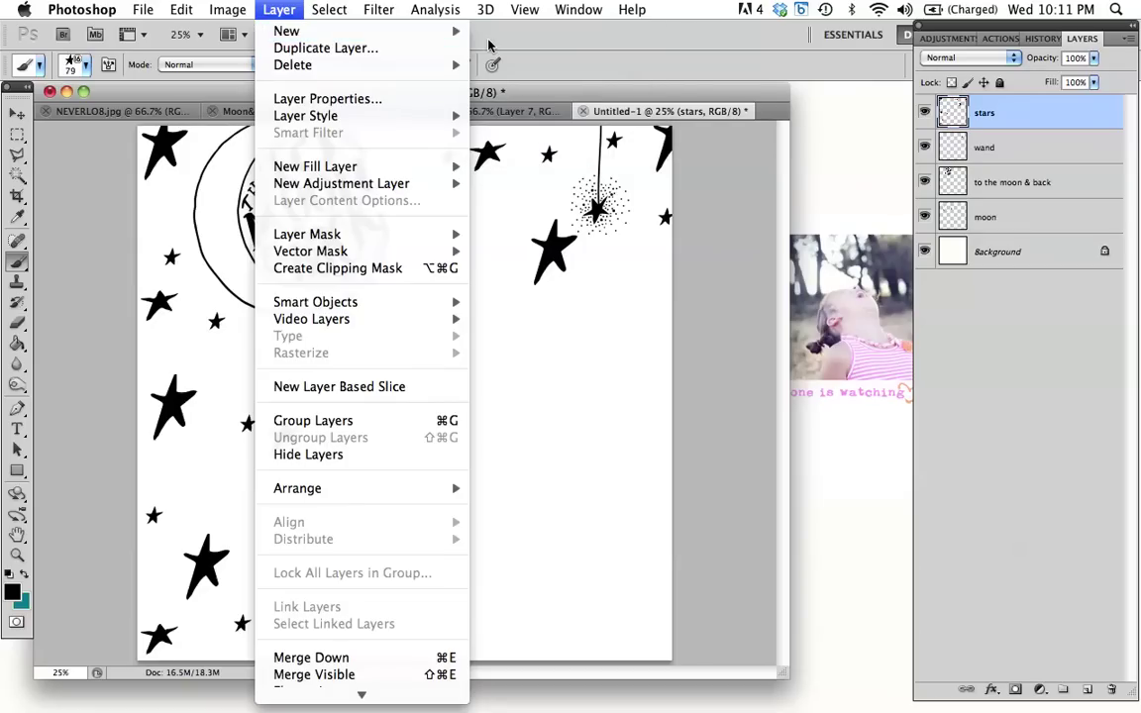
Step: Create a layer named paint above all the artwork layers
mouse_move(436, 33)
left_click(485, 36)
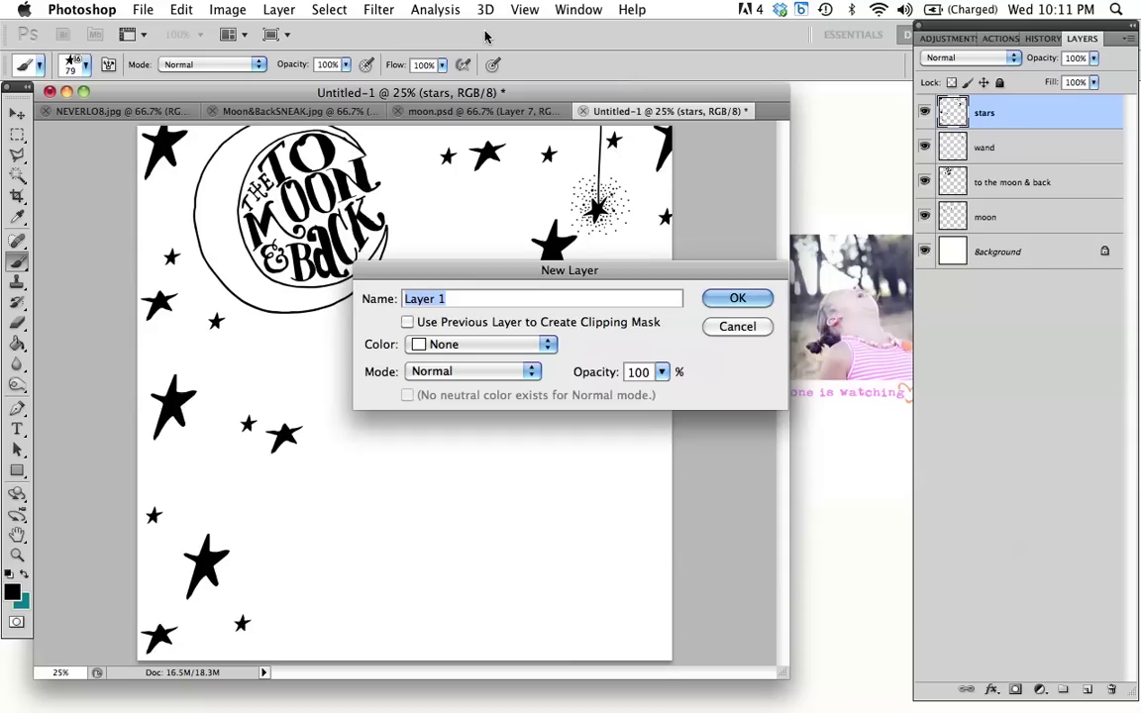
type("paint")
key("Return")
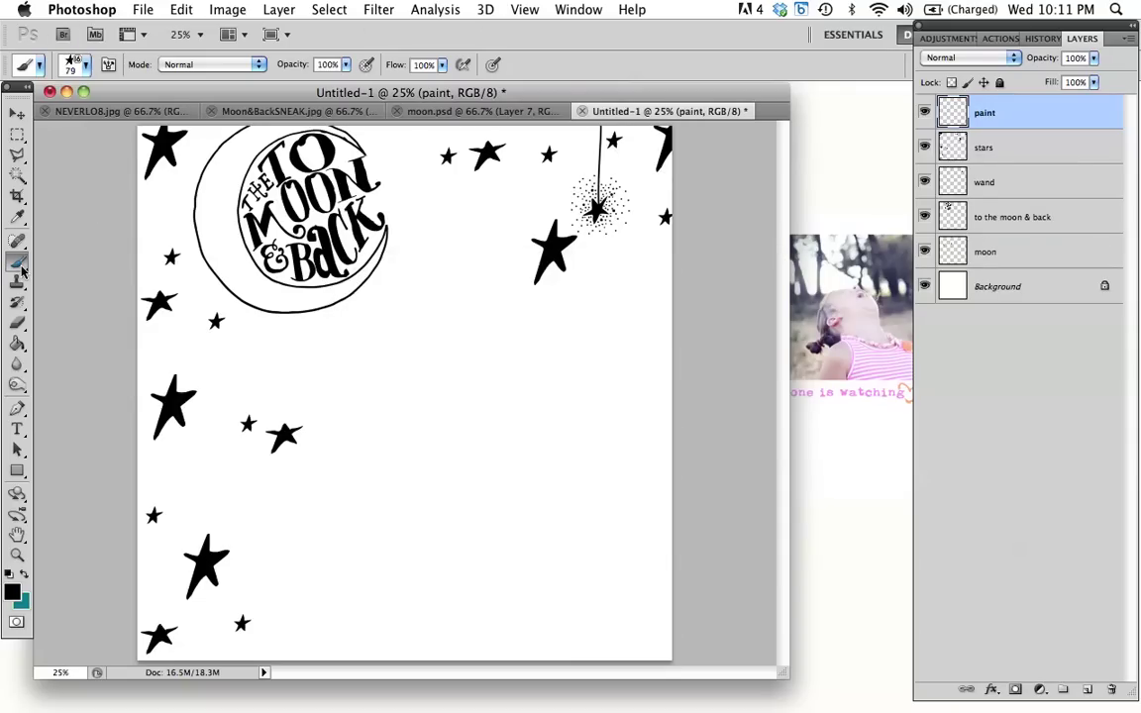
Step: Try the 664 splatter and undo it, then stamp a 741 splatter around the lower-left star
left_click(86, 65)
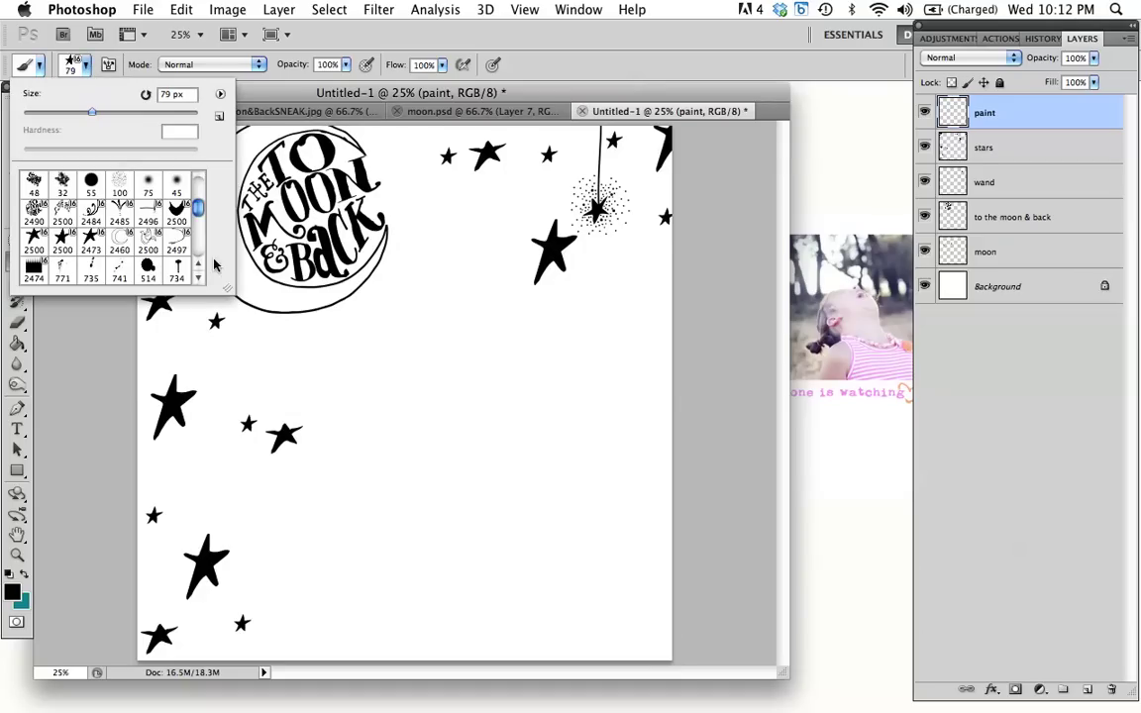
left_click_drag(197, 208, 197, 213)
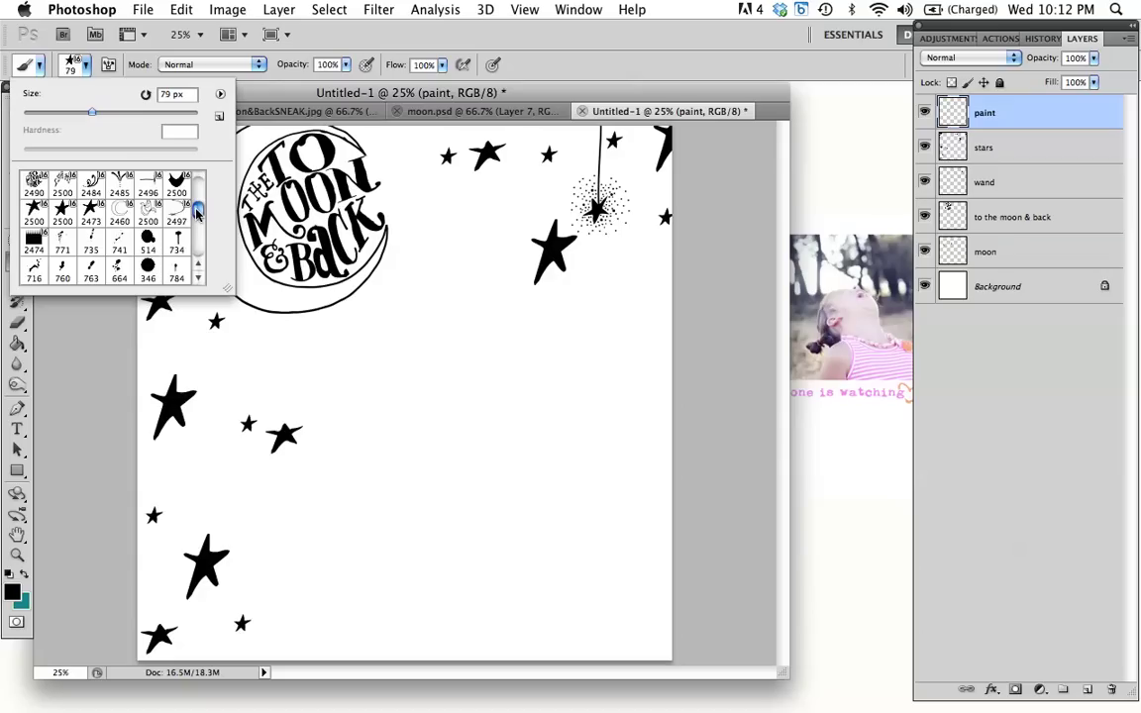
left_click(122, 282)
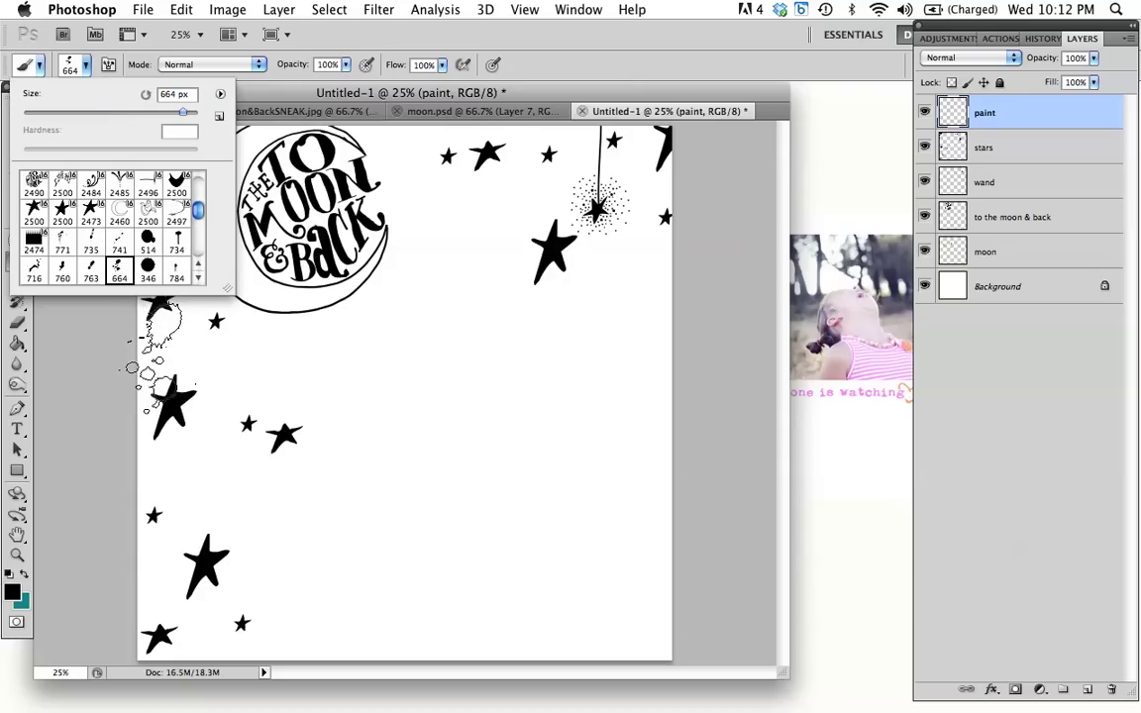
left_click(146, 428)
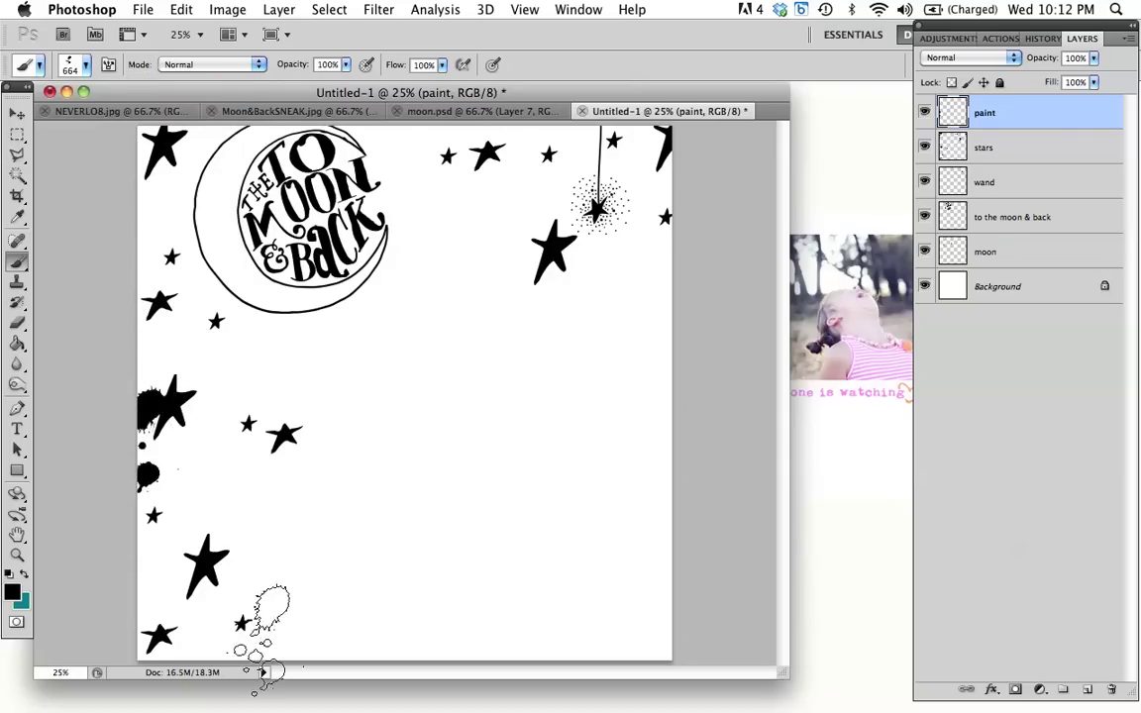
key("super+z")
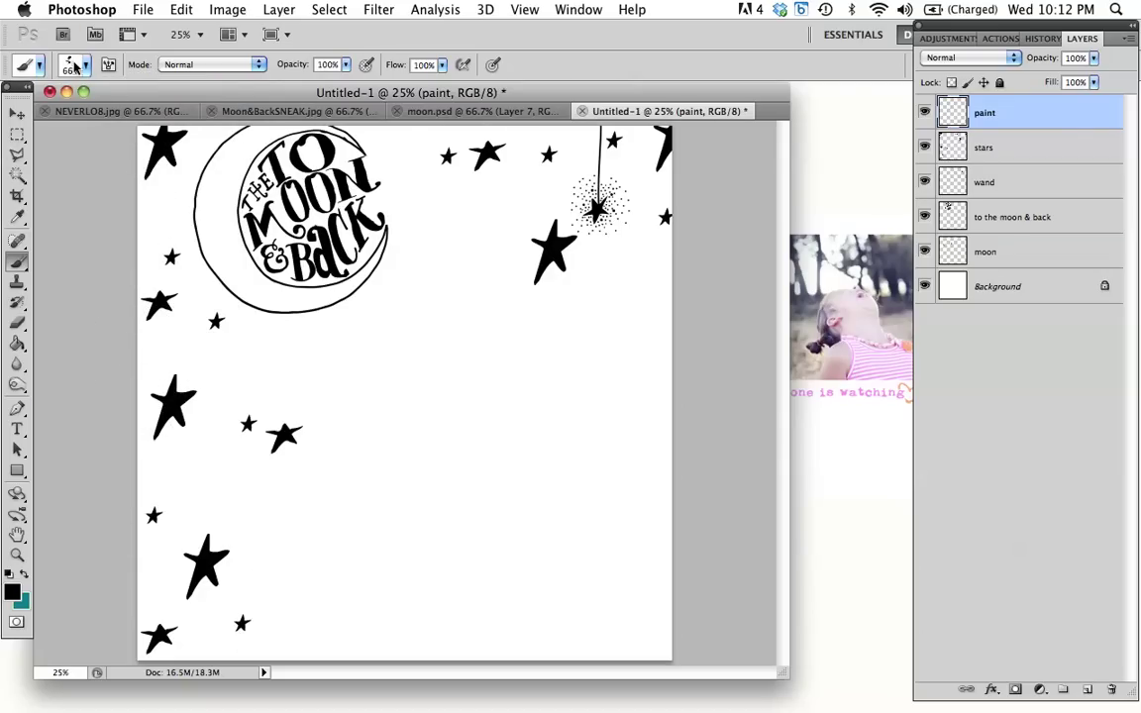
left_click(85, 65)
left_click(118, 240)
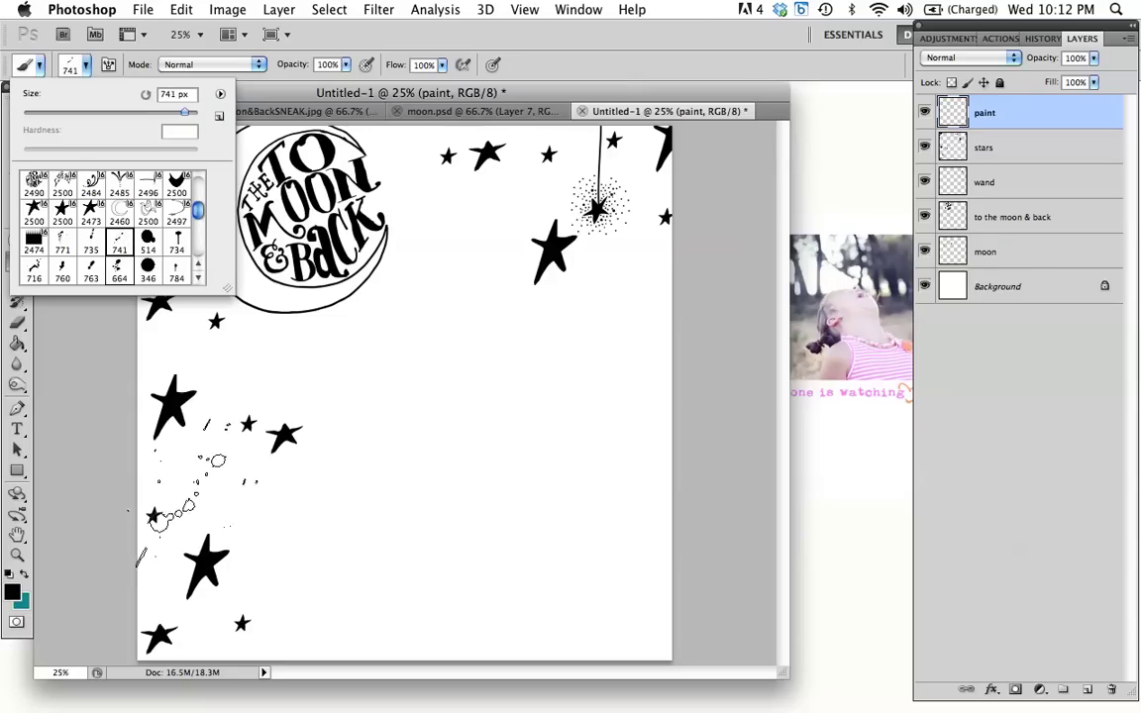
left_click(189, 530)
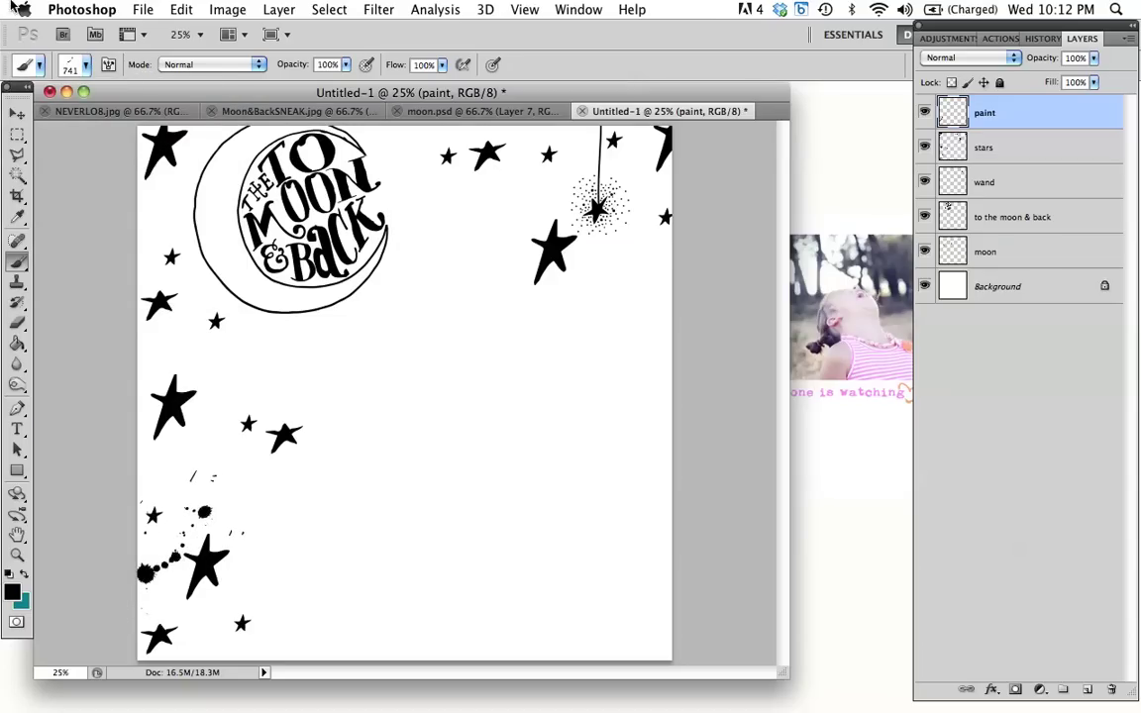
Step: Stamp a 735 splatter beside the wand and a 771 splatter at the left edge by the moon
left_click(87, 67)
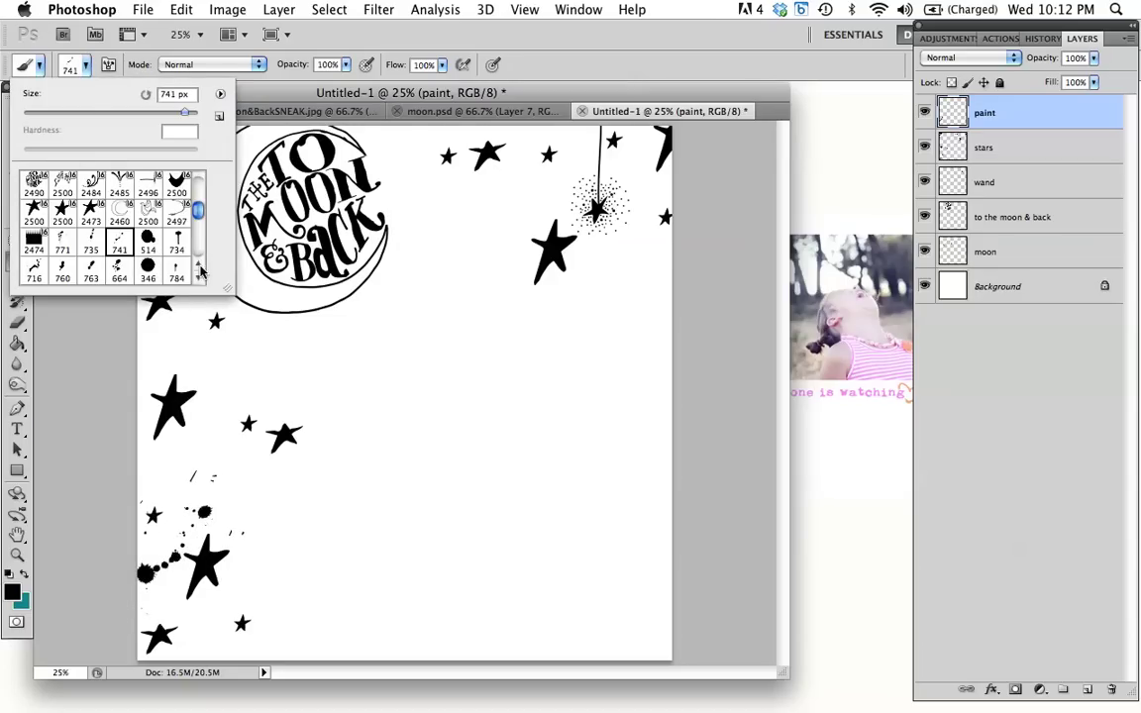
left_click(90, 241)
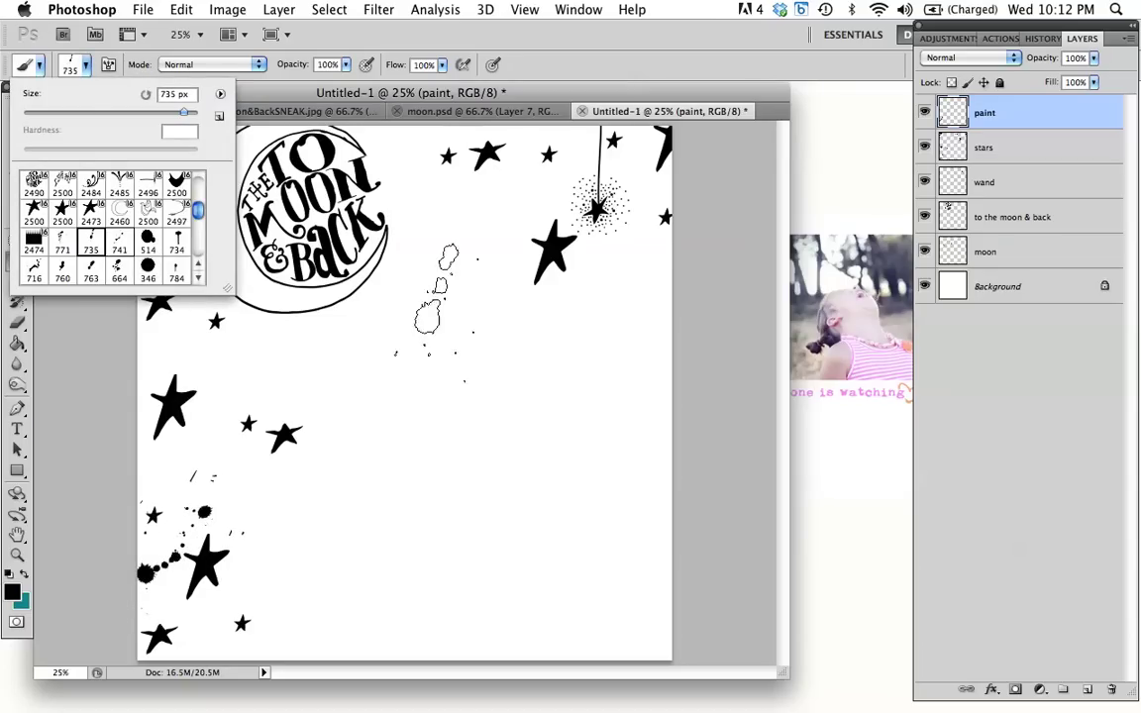
left_click(570, 163)
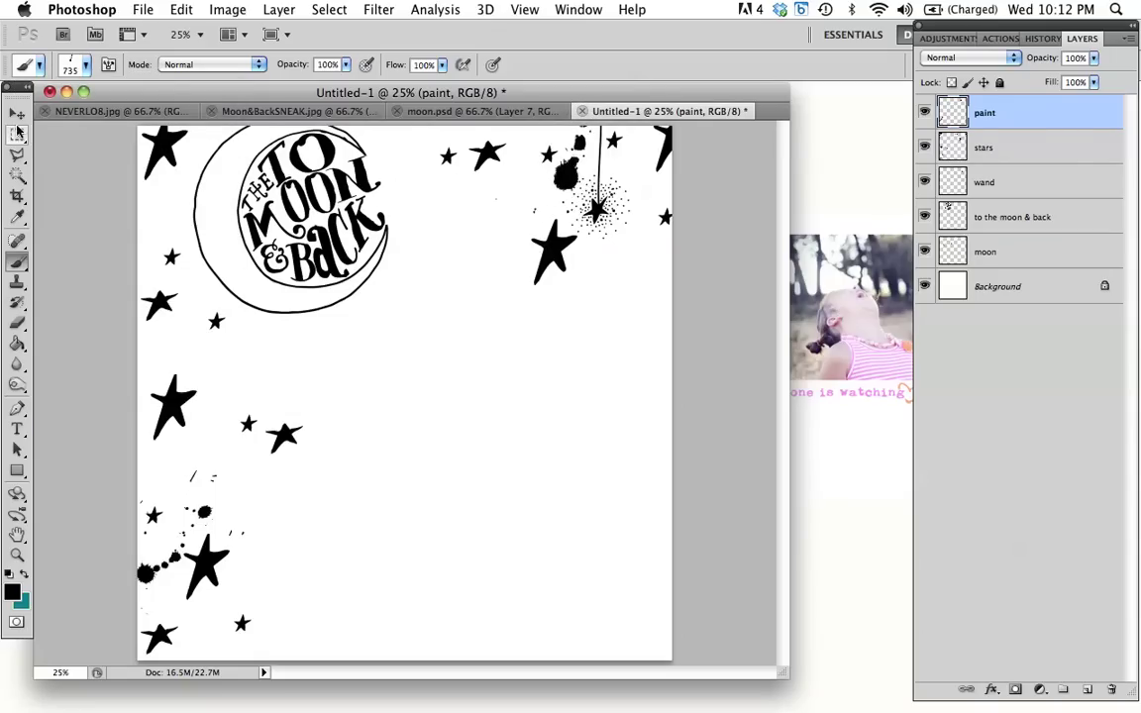
left_click(86, 66)
left_click(63, 238)
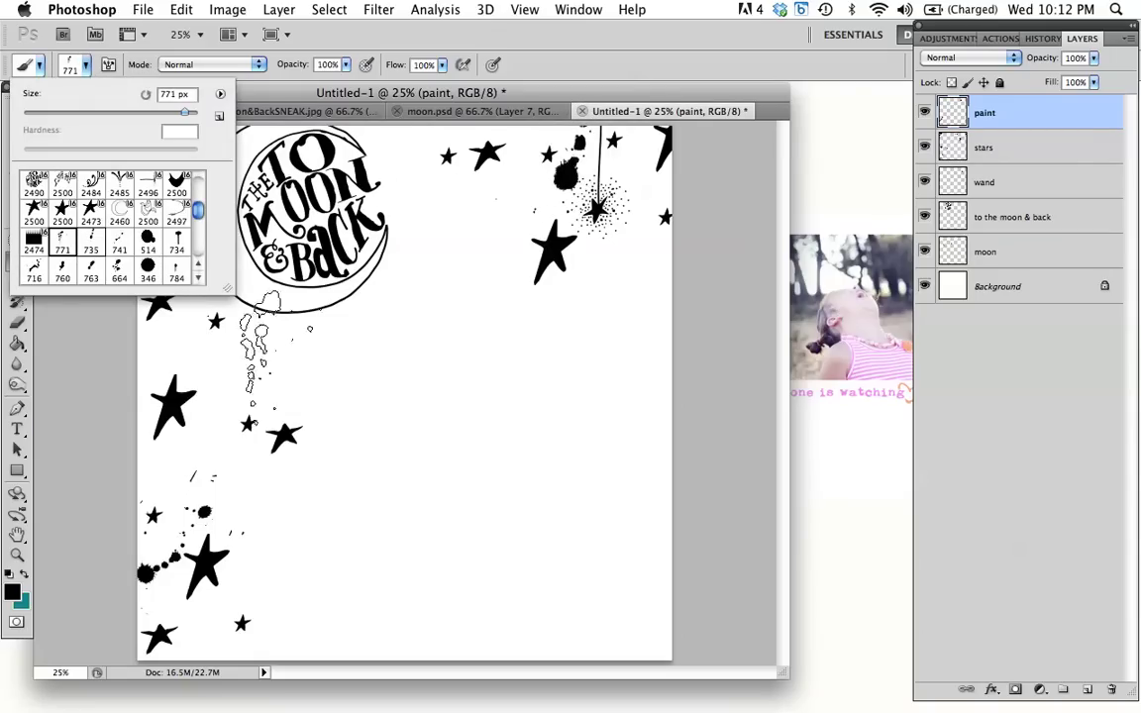
left_click(178, 376)
key("z")
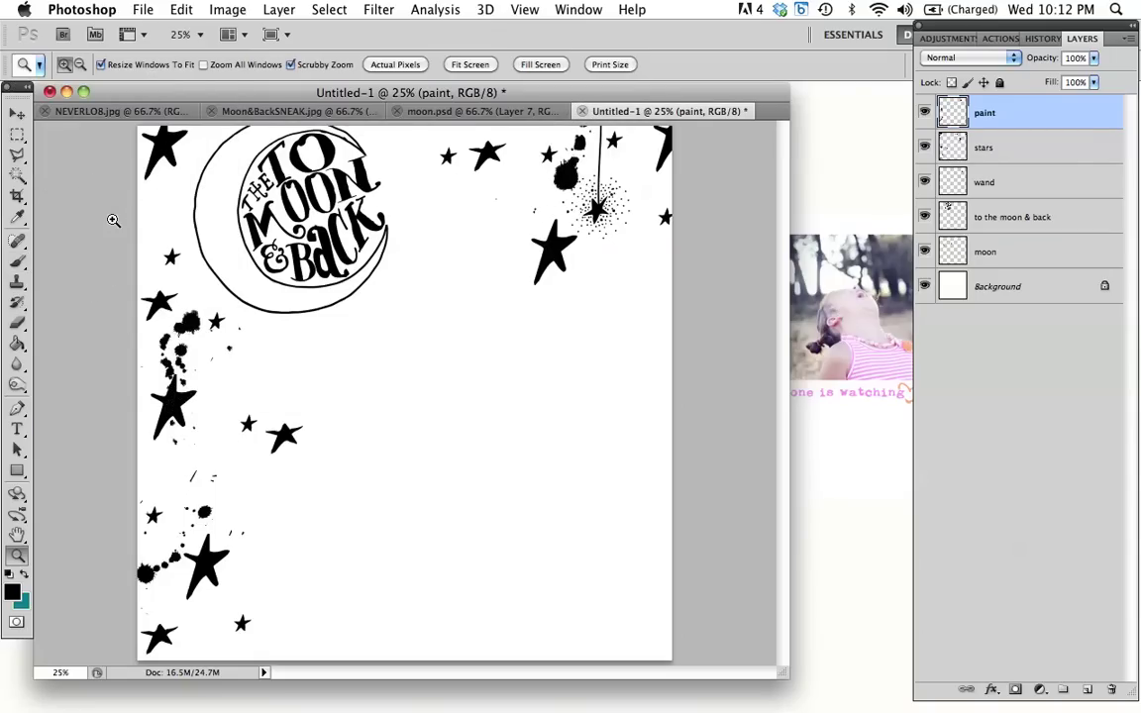
key("ctrl+z")
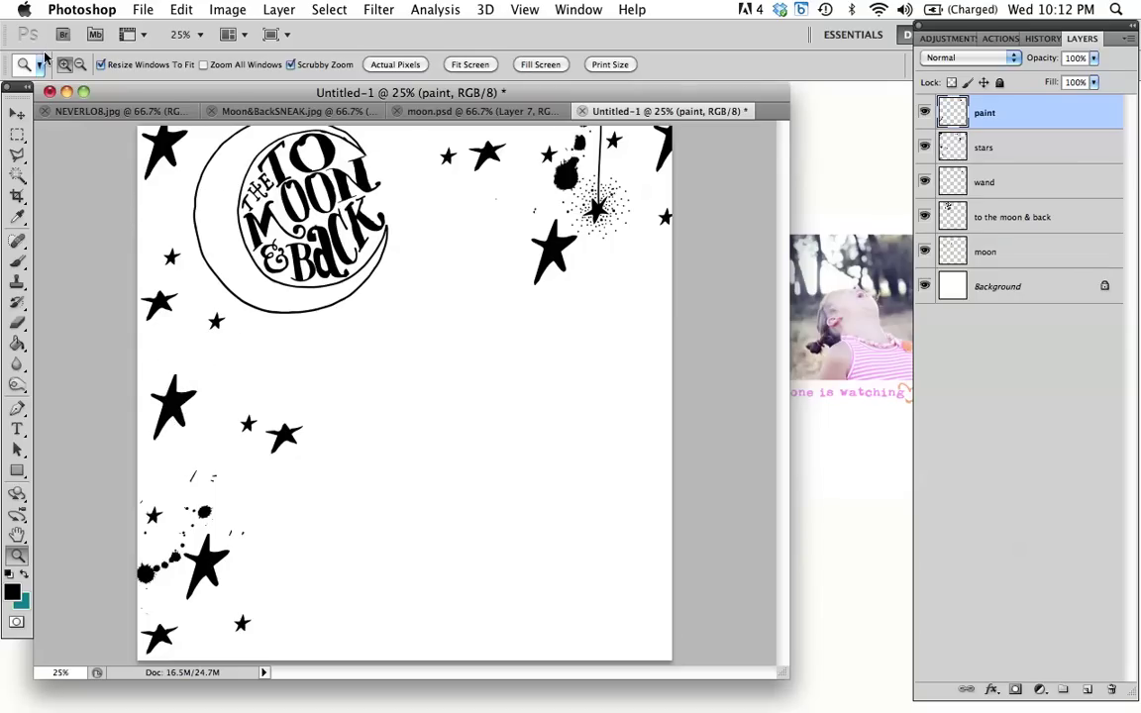
left_click(17, 260)
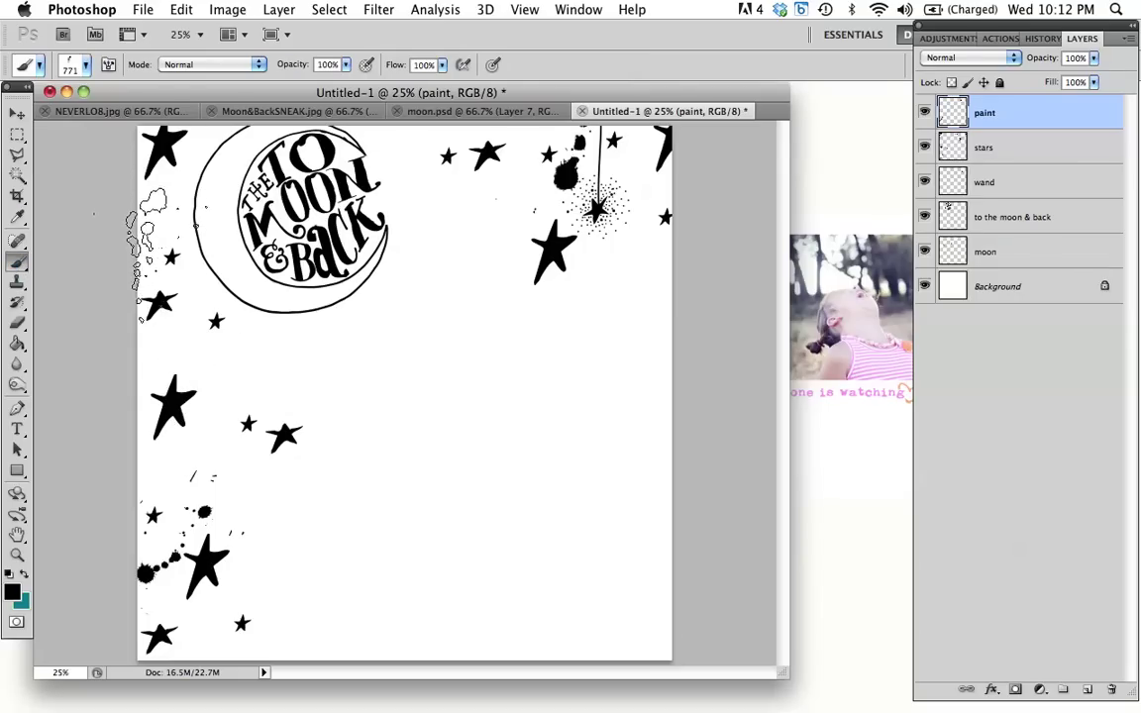
left_click(151, 233)
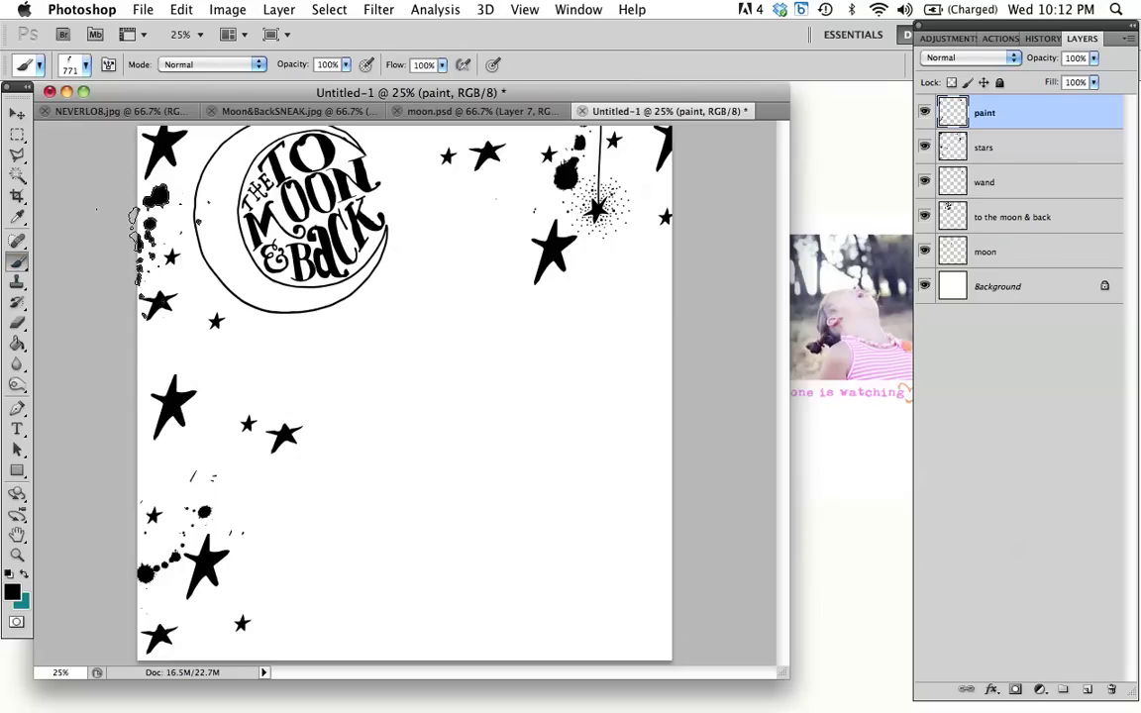
Step: With the 794 splatter brush, stamp near the bottom and paint along the left edge
left_click(86, 66)
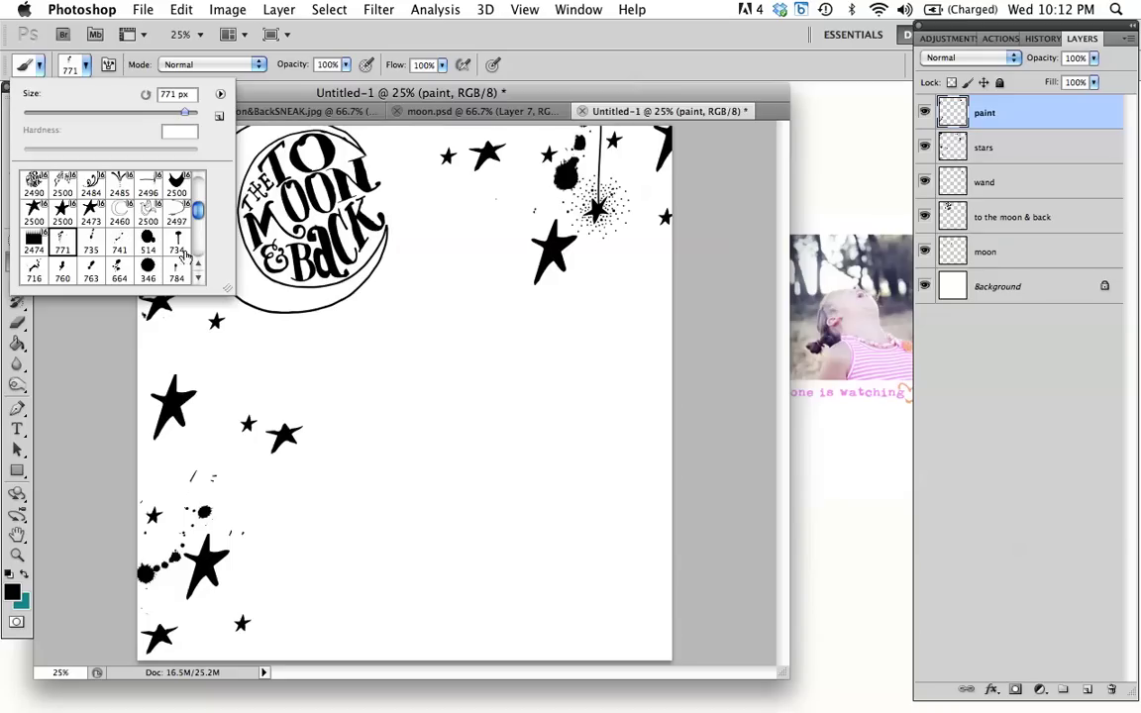
left_click_drag(198, 210, 203, 226)
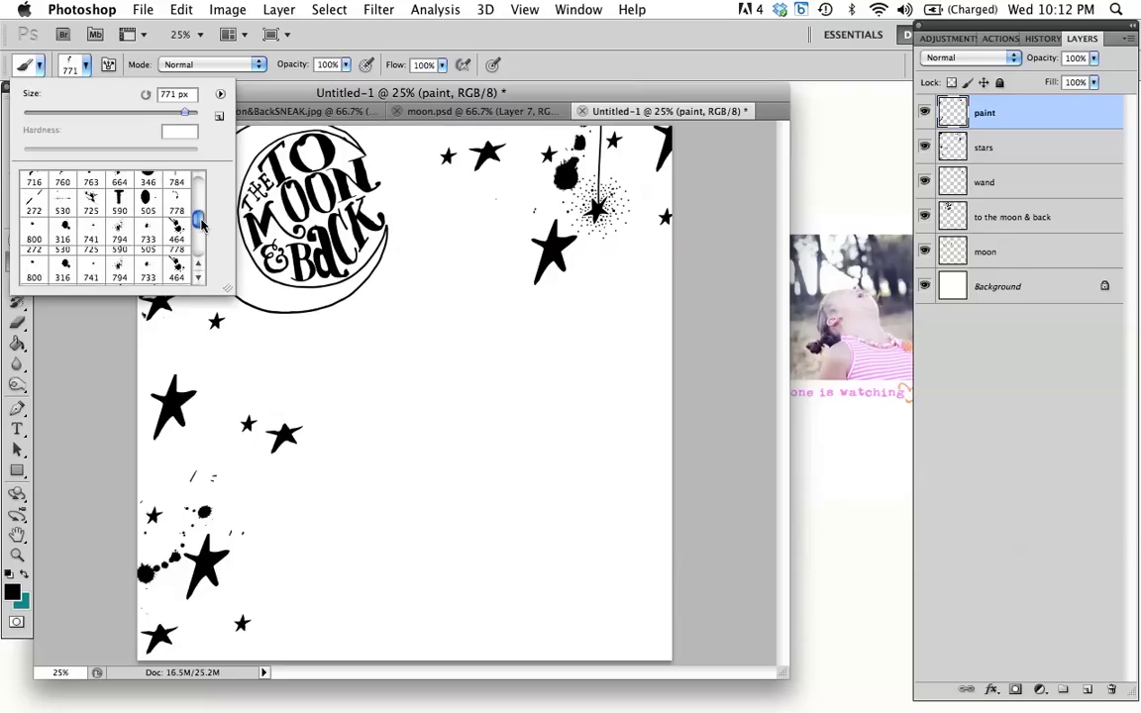
left_click(119, 228)
left_click(297, 649)
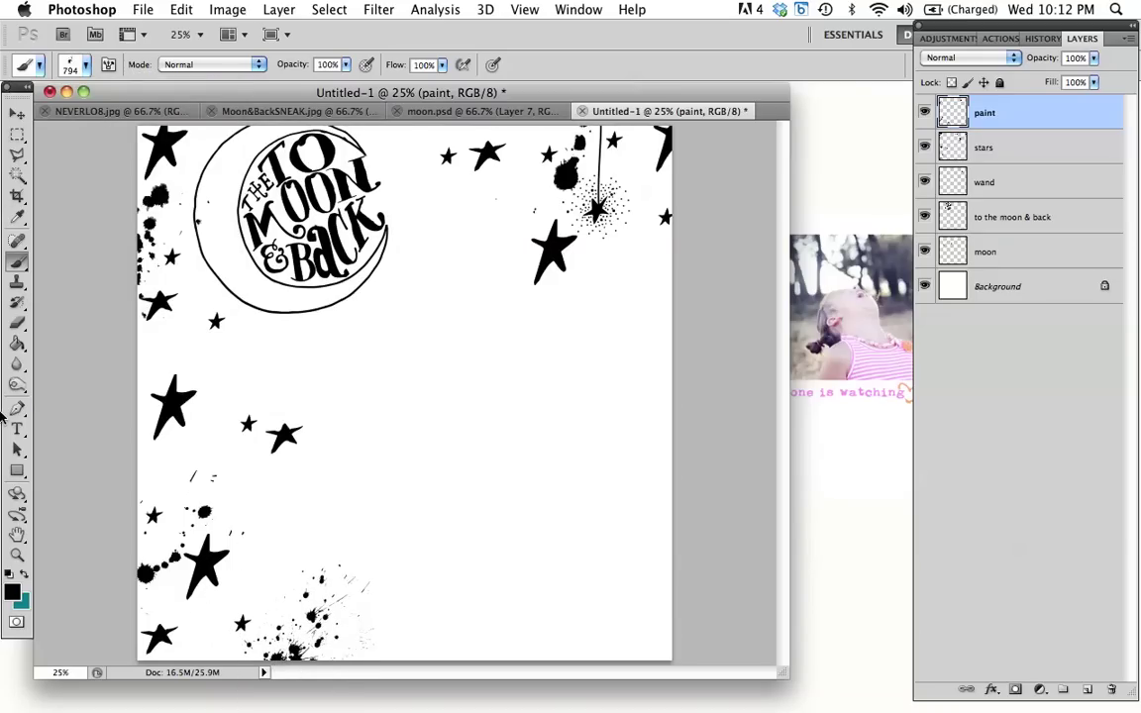
mouse_move(95, 410)
left_mouse_down()
mouse_move(94, 433)
mouse_move(108, 347)
left_mouse_up()
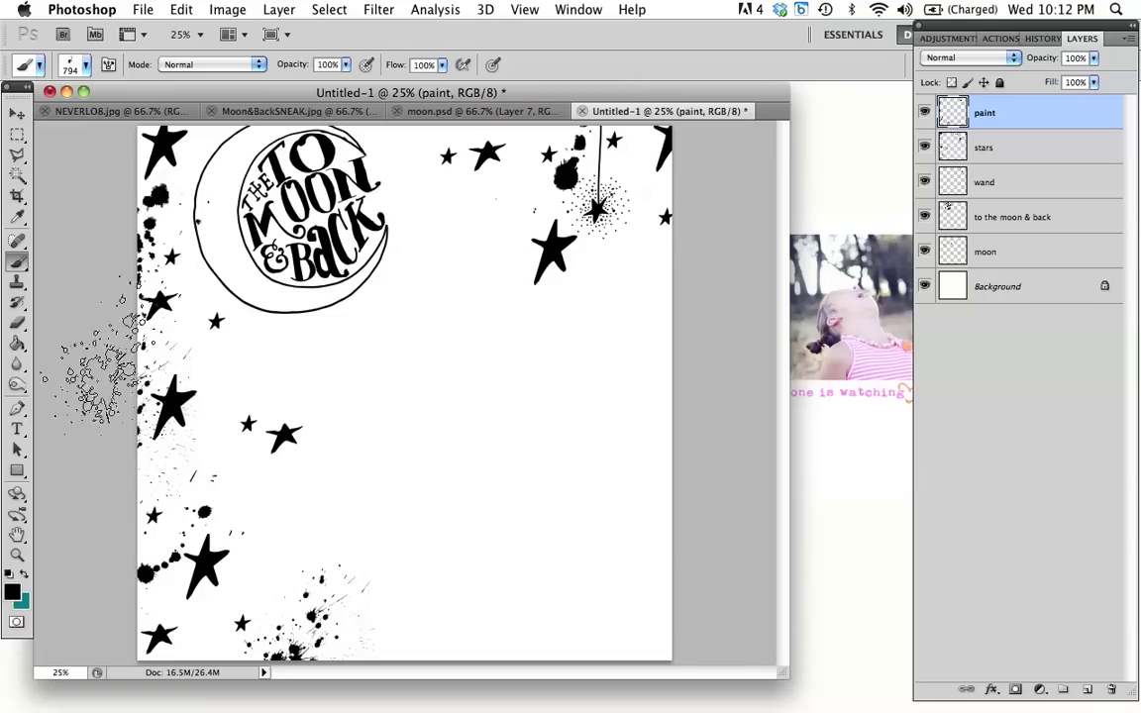
left_click(17, 111)
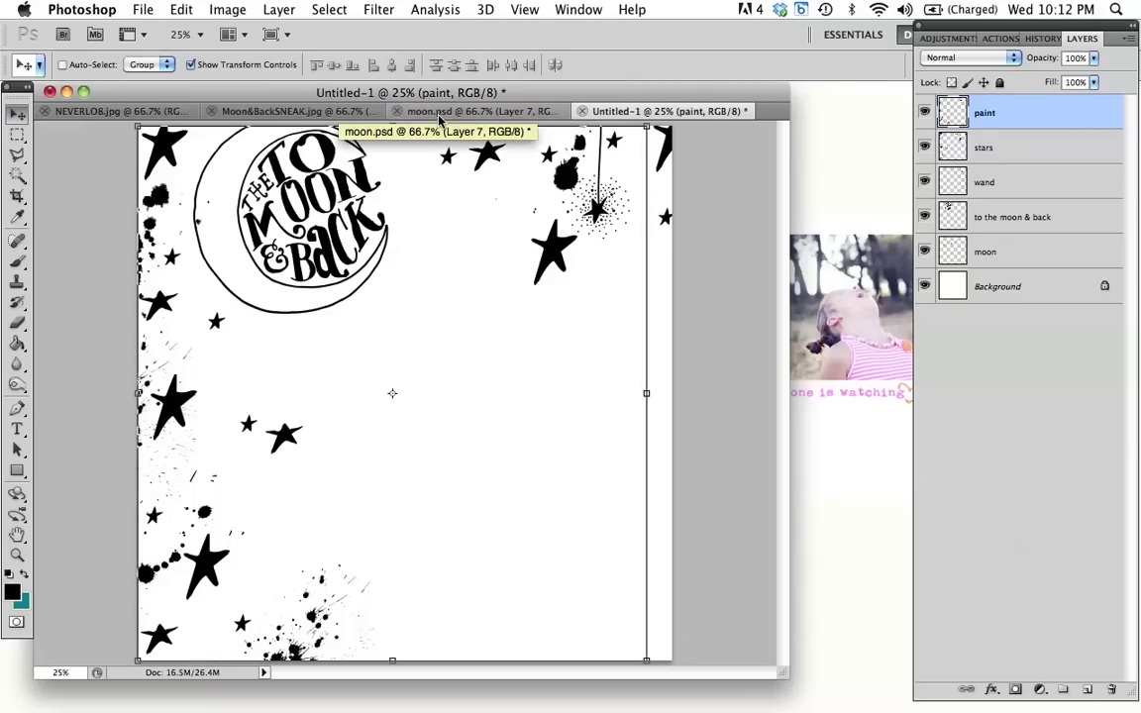
Step: Check moon.psd, then merge layers paint through moon in Untitled-1 into one paint layer
left_click(439, 117)
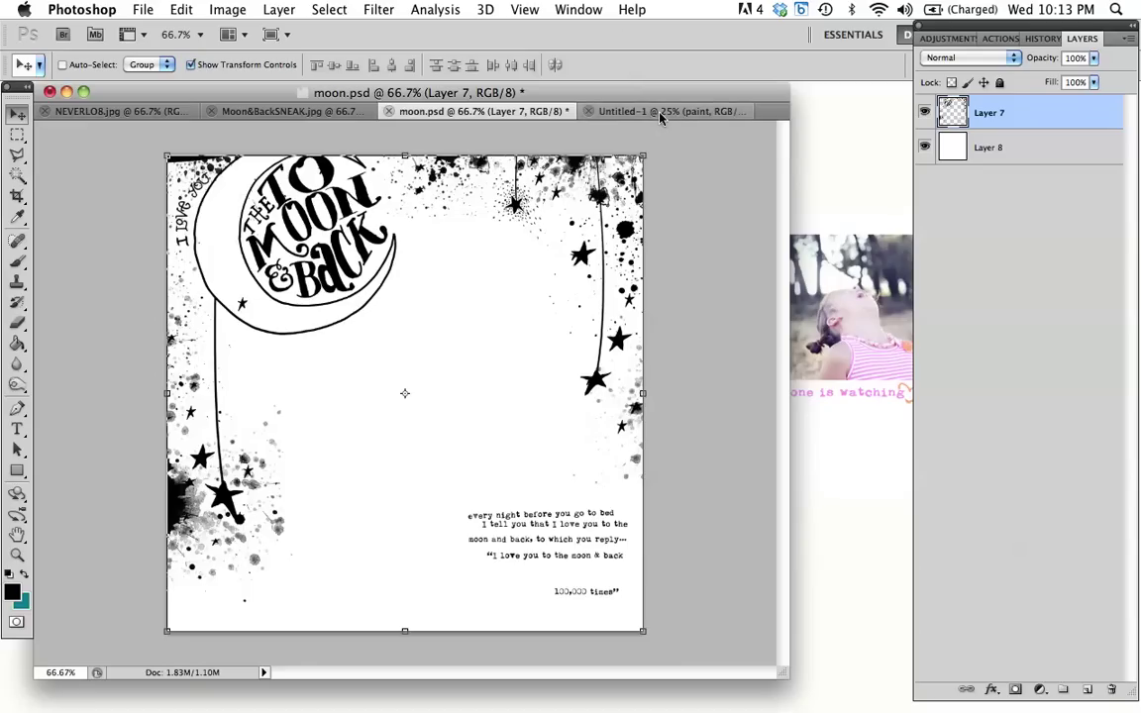
left_click(594, 107)
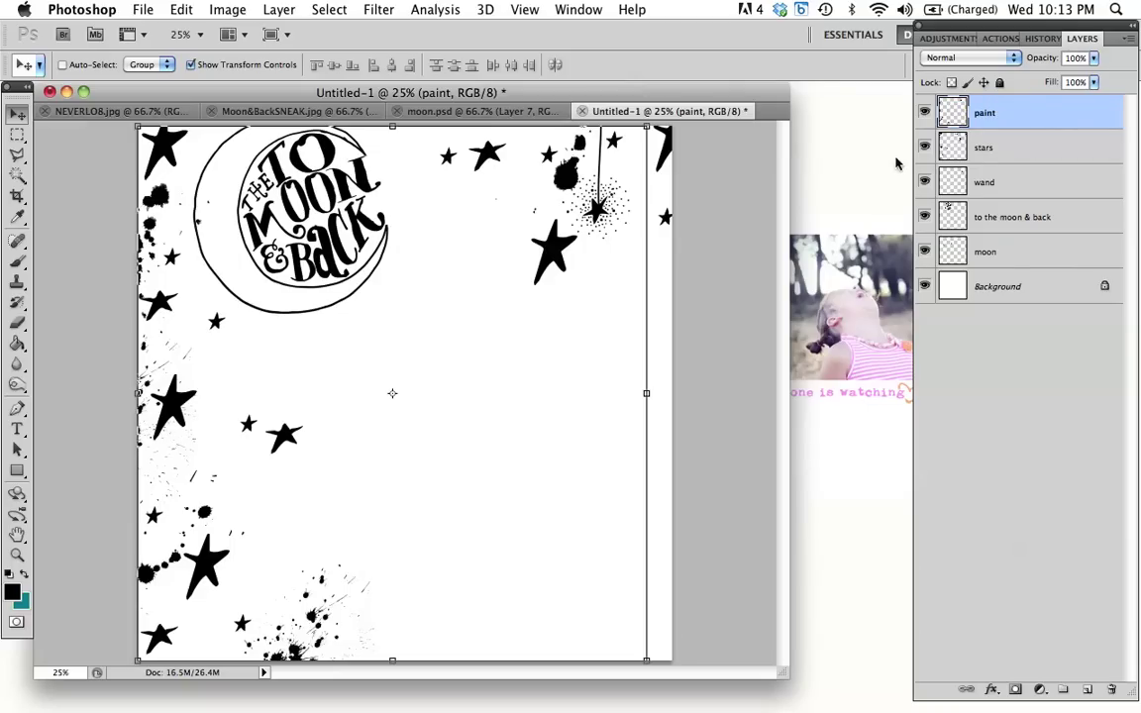
left_click(1014, 251, "shift")
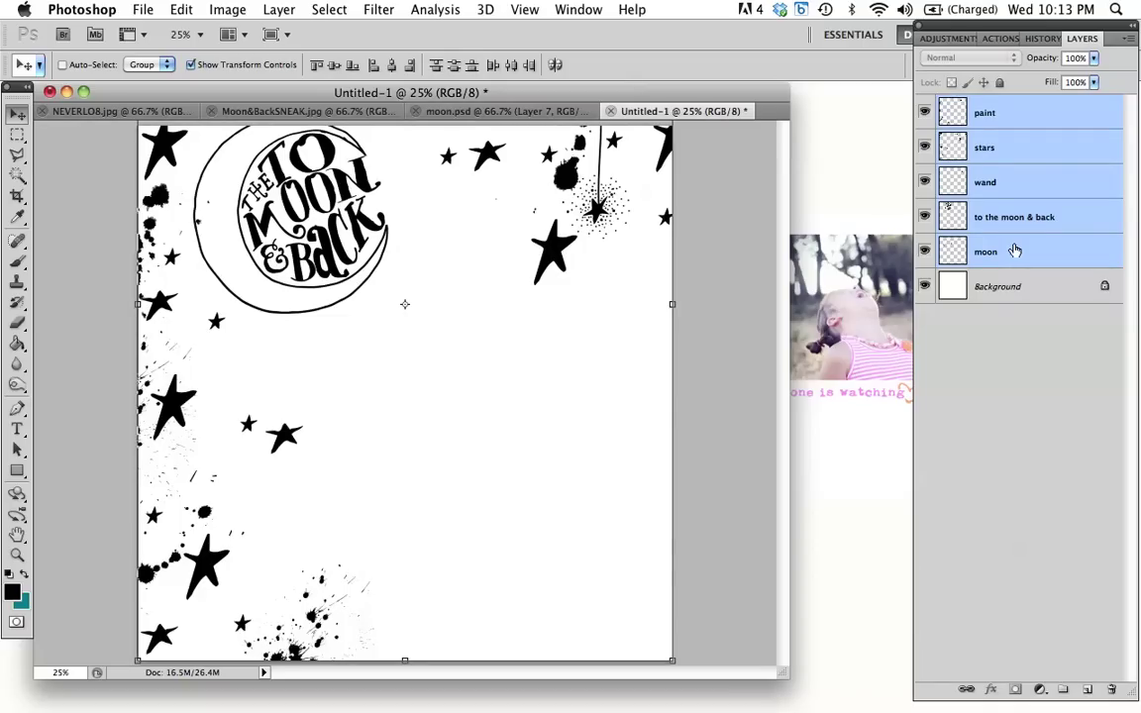
right_click(1014, 251)
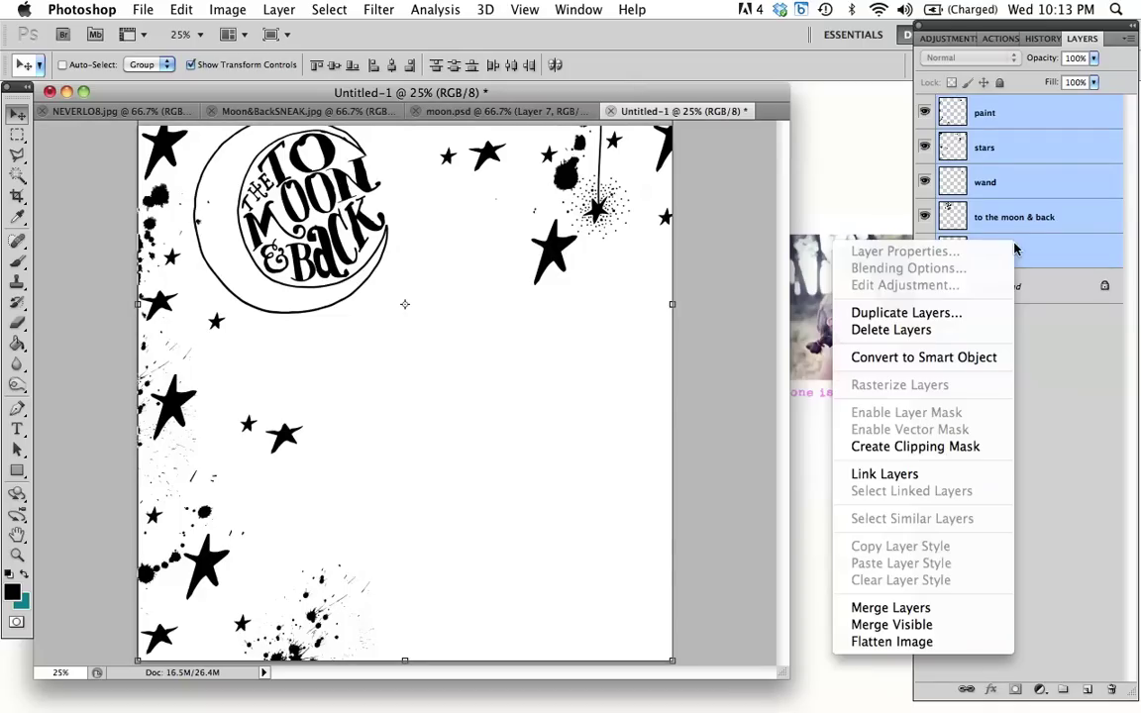
left_click(929, 608)
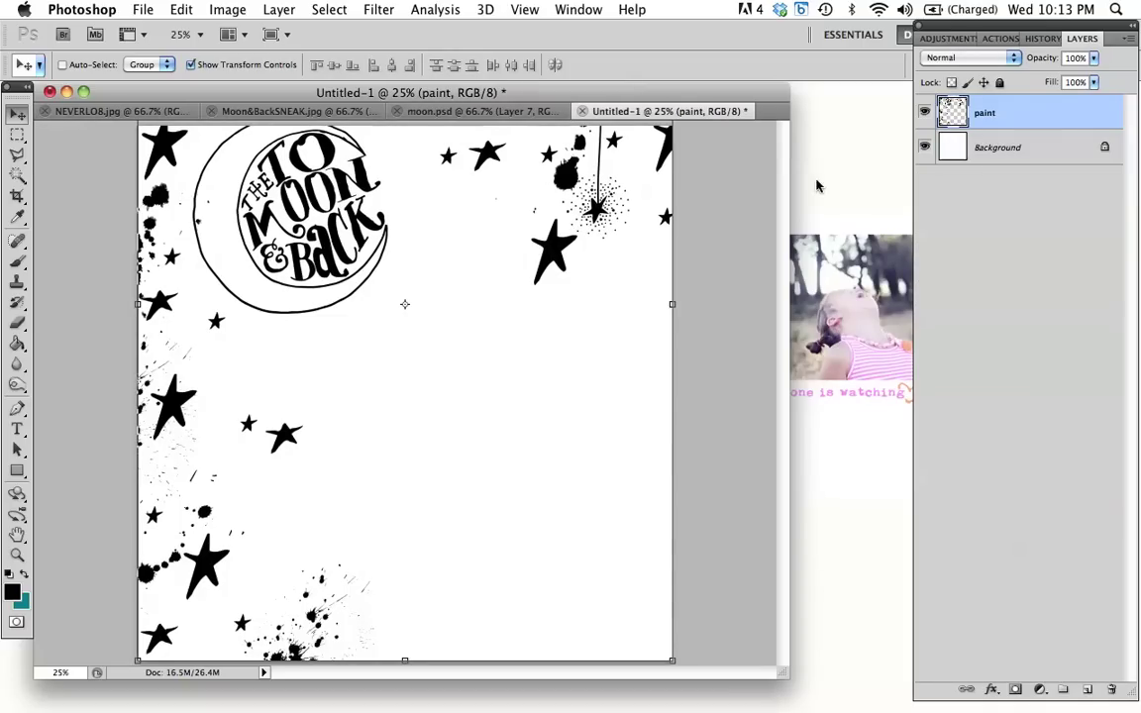
Step: In moon.psd, create a layer named 'super awesome color fun TOTES' above Layer 7
left_click(476, 111)
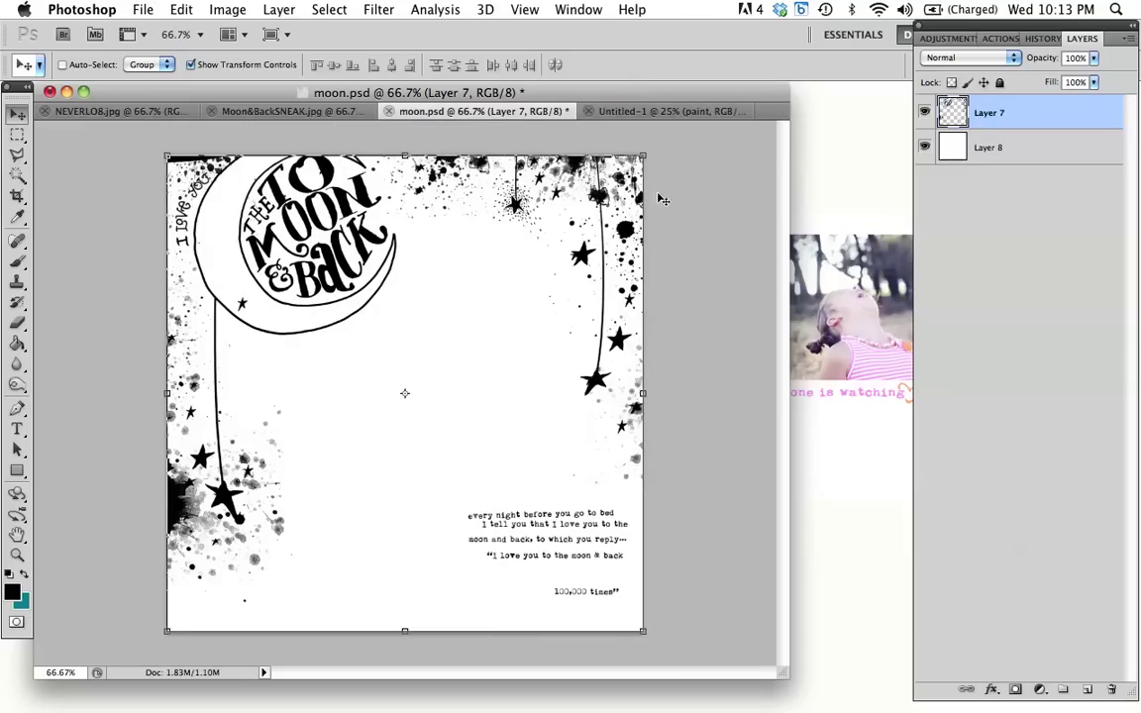
left_click(278, 9)
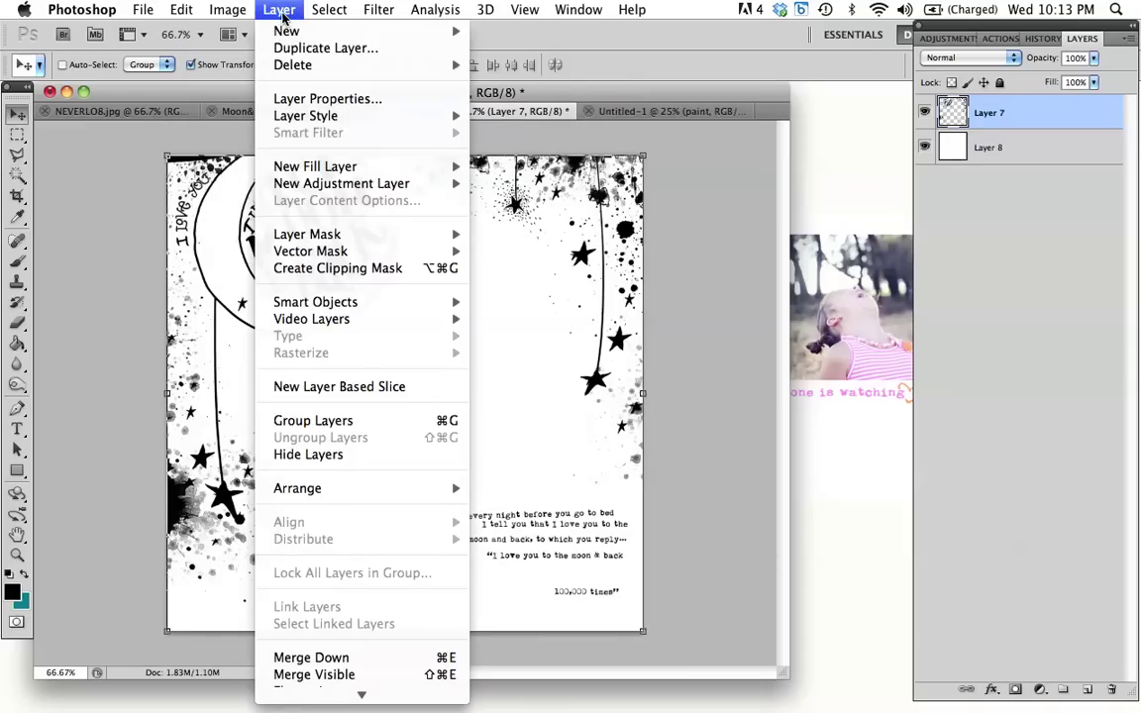
mouse_move(403, 37)
left_click(496, 37)
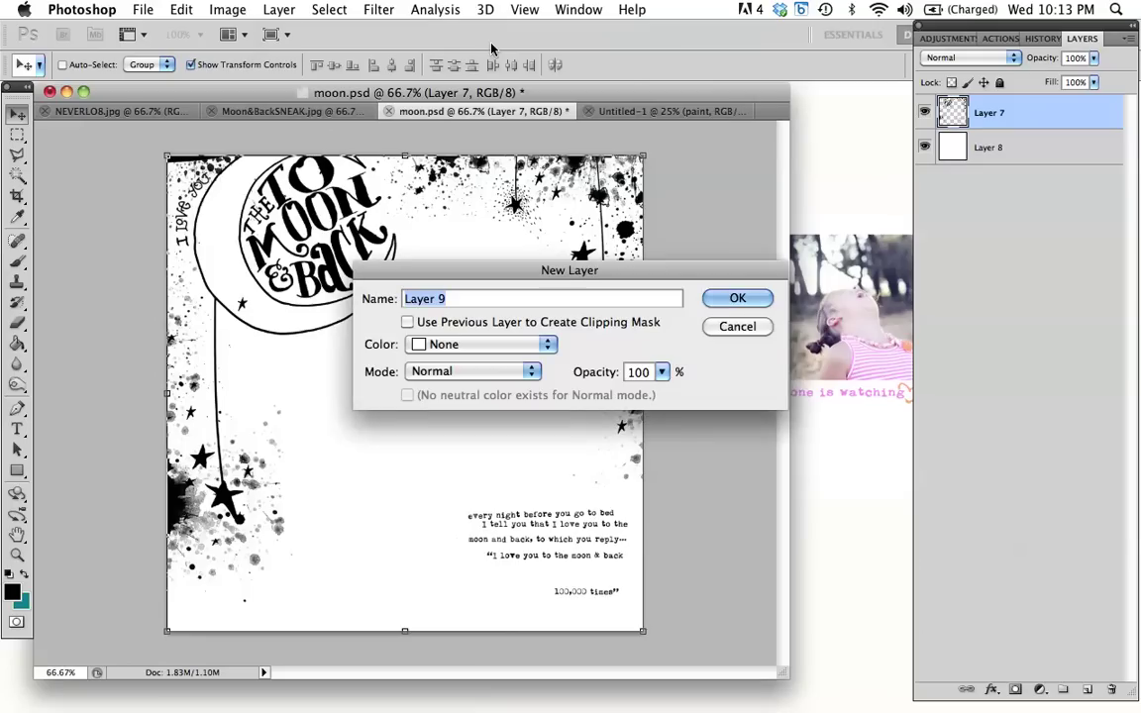
type("super awesome color")
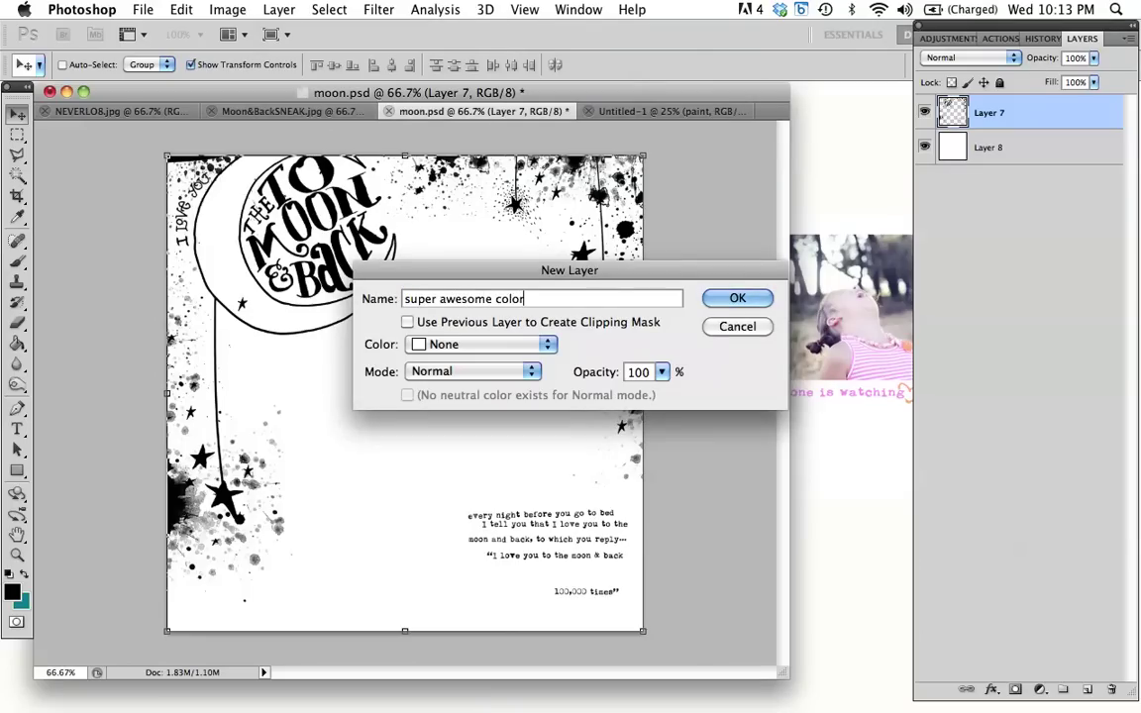
type(" fun TOTES")
left_click(738, 298)
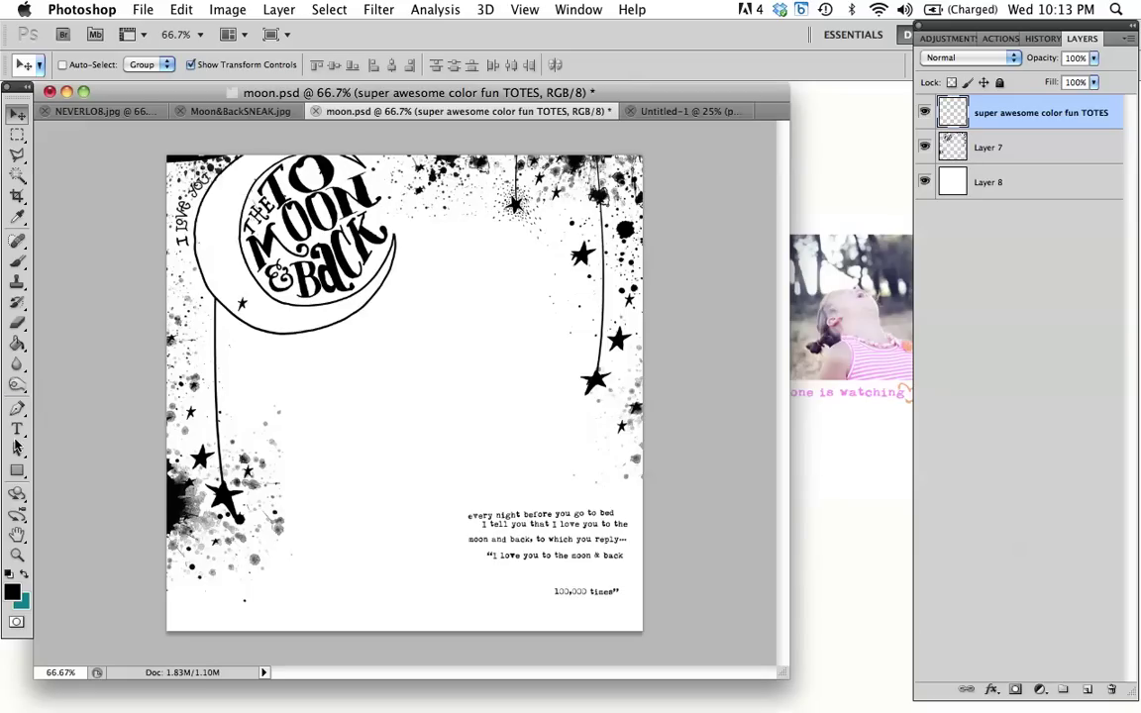
Step: Make teal the foreground colour and choose a soft round 349 px brush
left_click(25, 574)
left_click(17, 302)
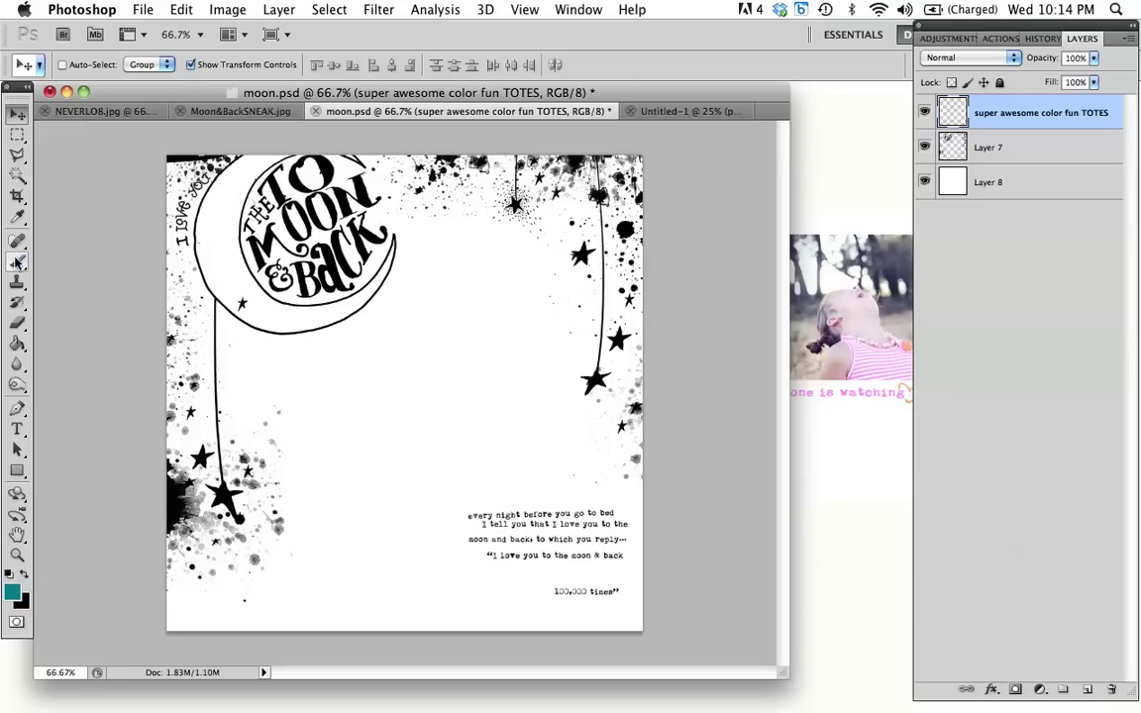
left_click(17, 259)
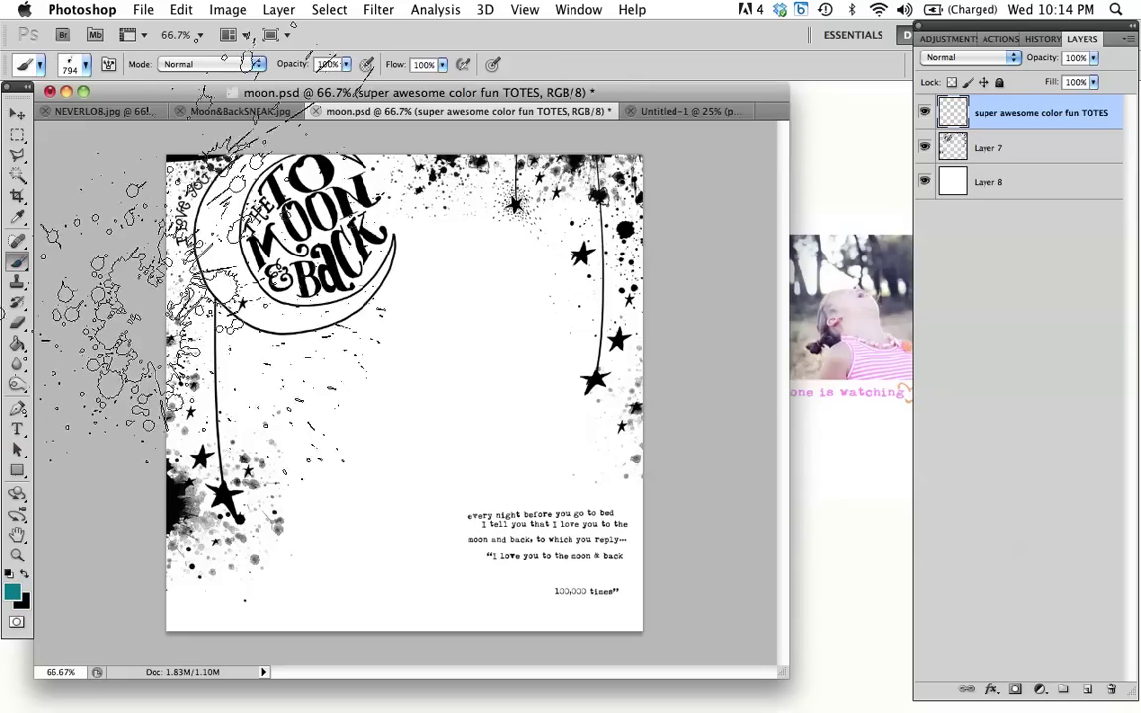
left_click(85, 65)
scroll(178, 208, "up", 6)
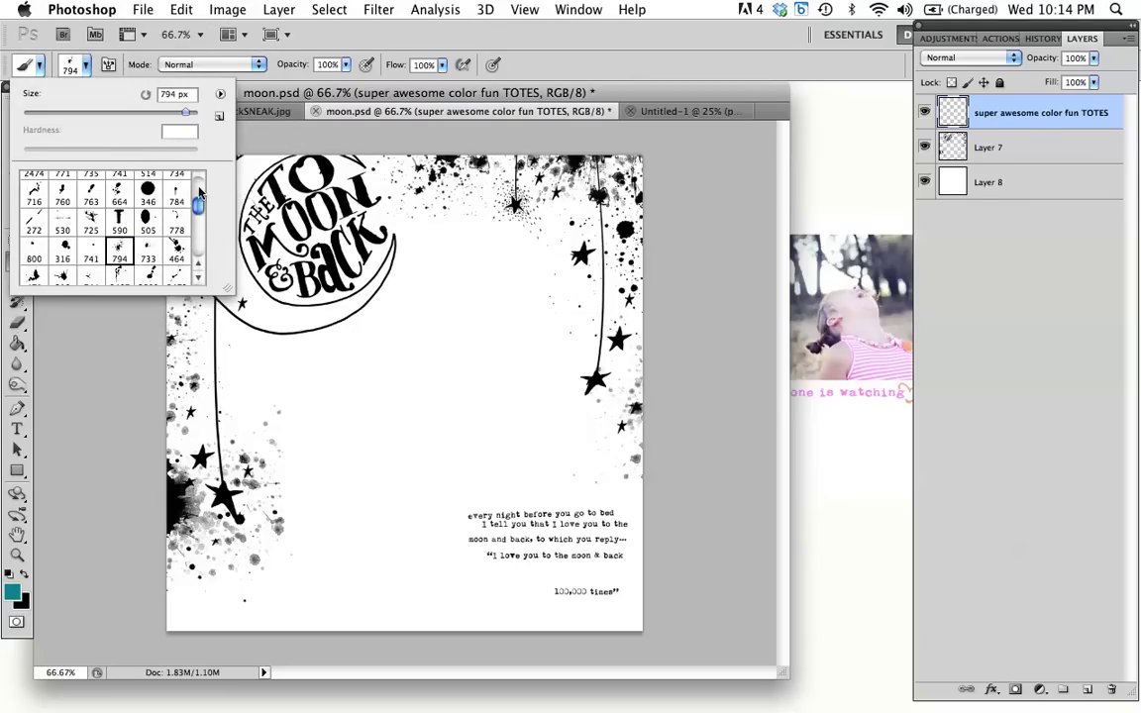
left_click(148, 184)
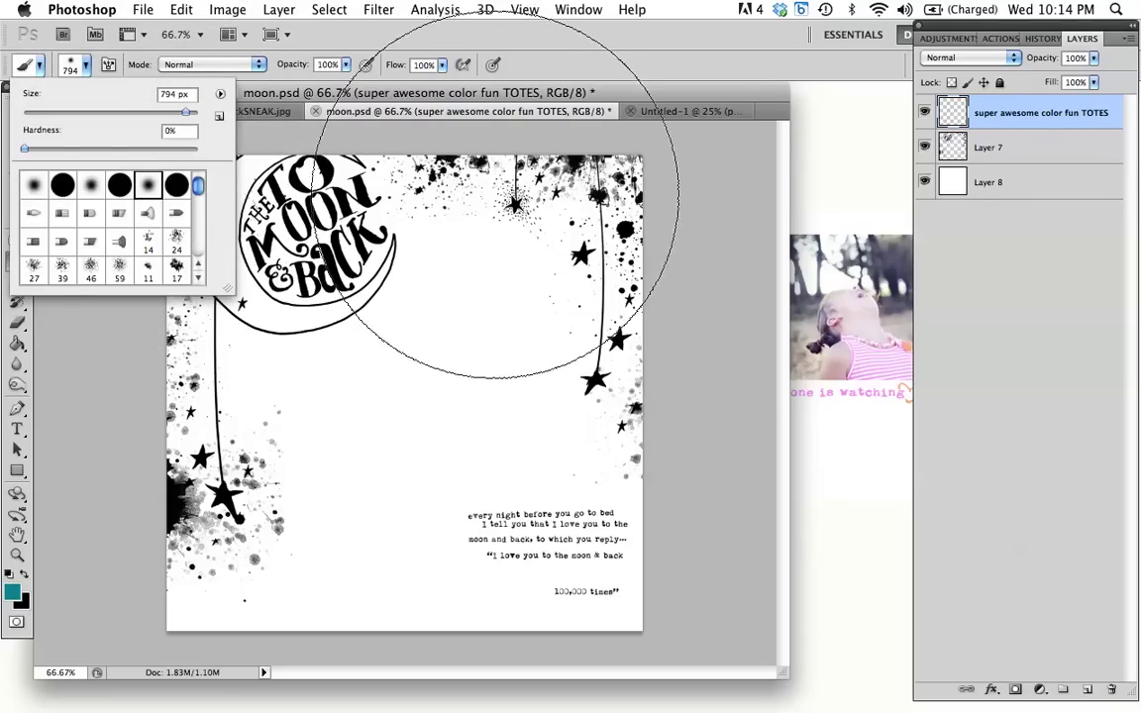
left_click(167, 113)
key("Return")
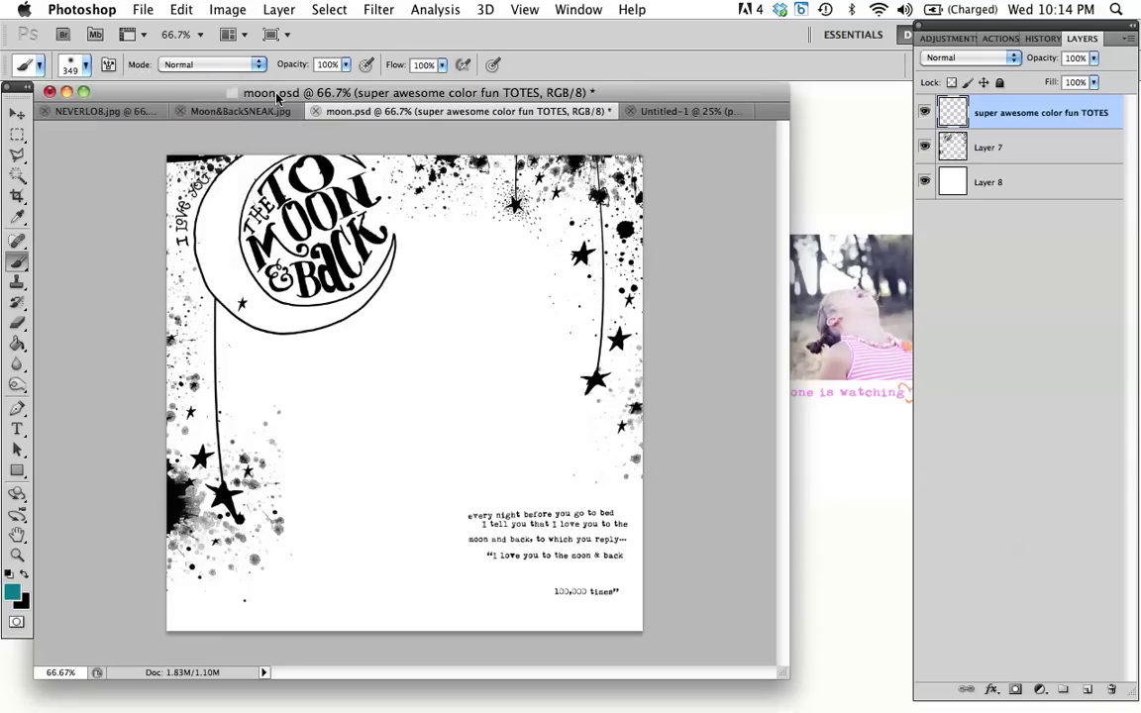
Step: Paint a soft teal wash across the top of the page, toggling the layer to compare
mouse_move(557, 220)
left_mouse_down()
mouse_move(592, 183)
mouse_move(139, 158)
mouse_move(667, 157)
mouse_move(99, 183)
mouse_move(739, 127)
left_mouse_up()
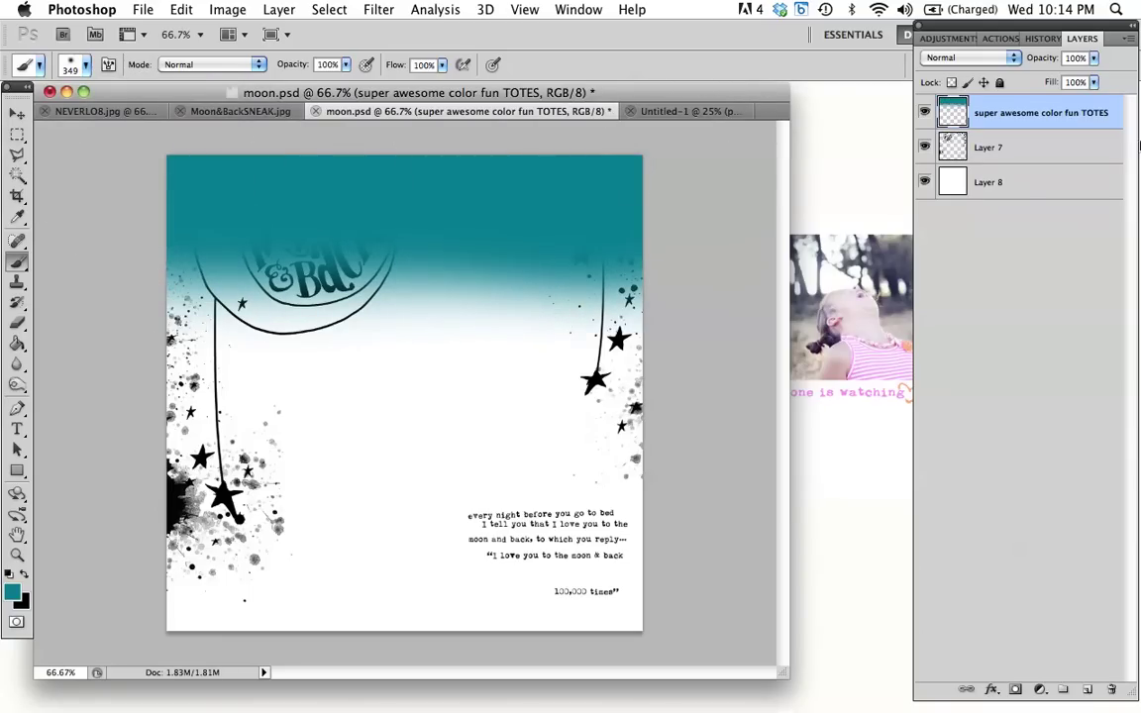
left_click(924, 111)
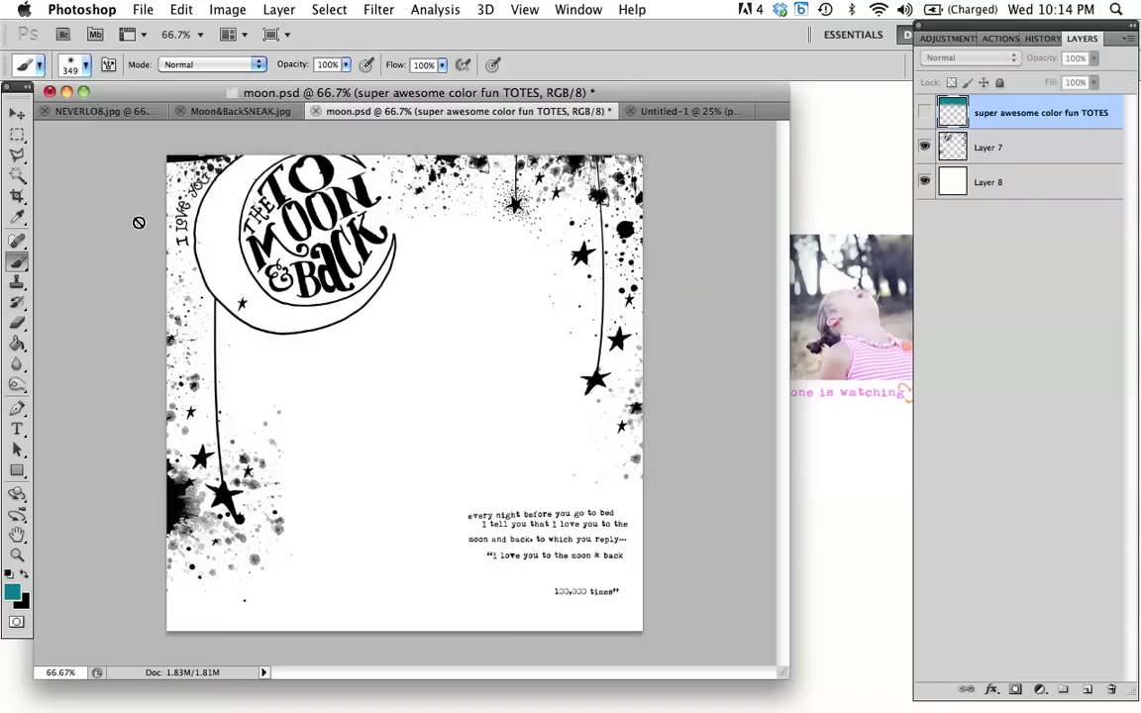
left_click(923, 112)
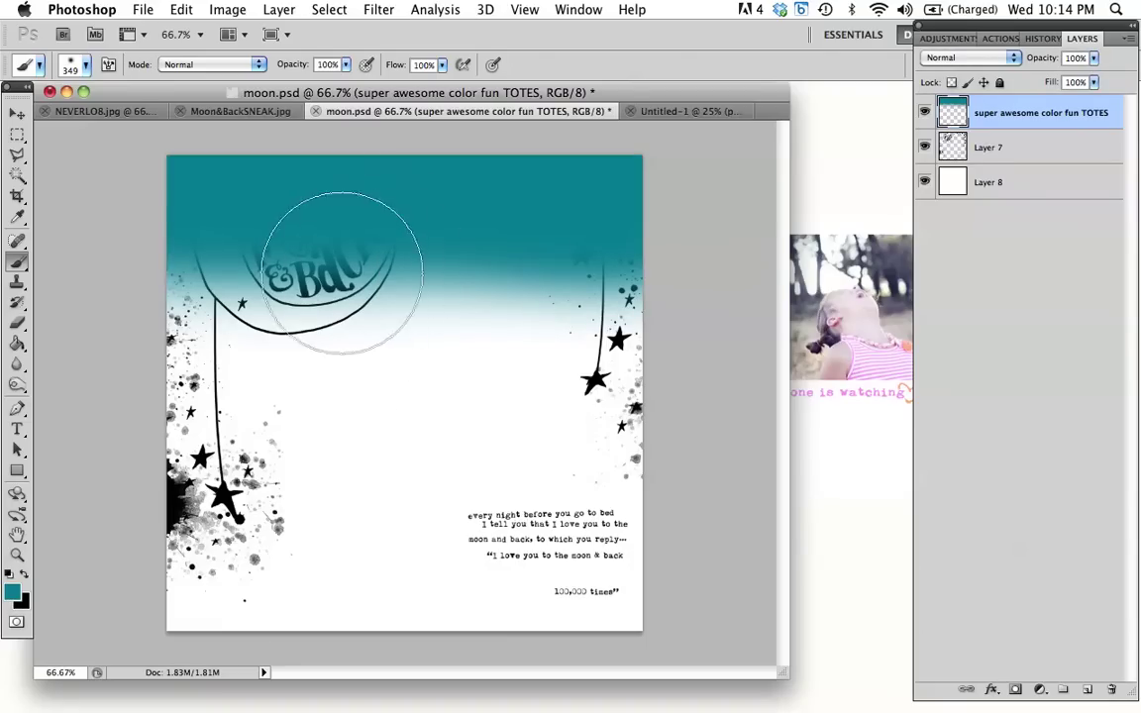
Step: Set the foreground to bright aqua 14fff7 and brush it across the page below the teal
left_click(13, 598)
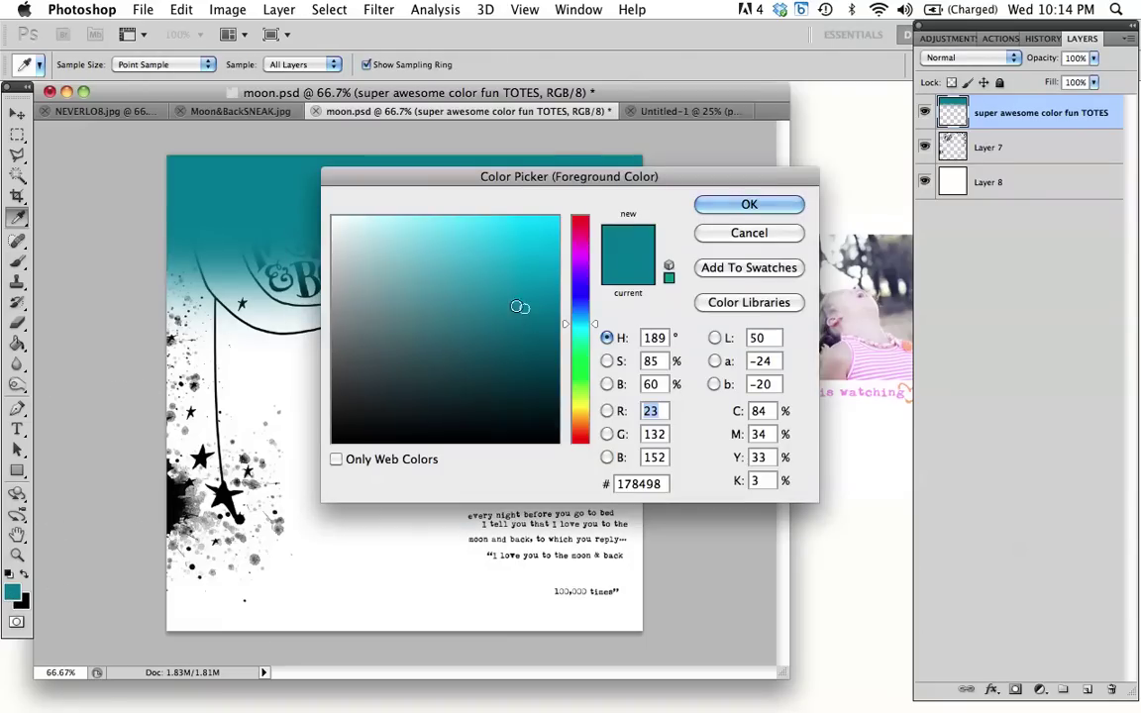
left_click(585, 330)
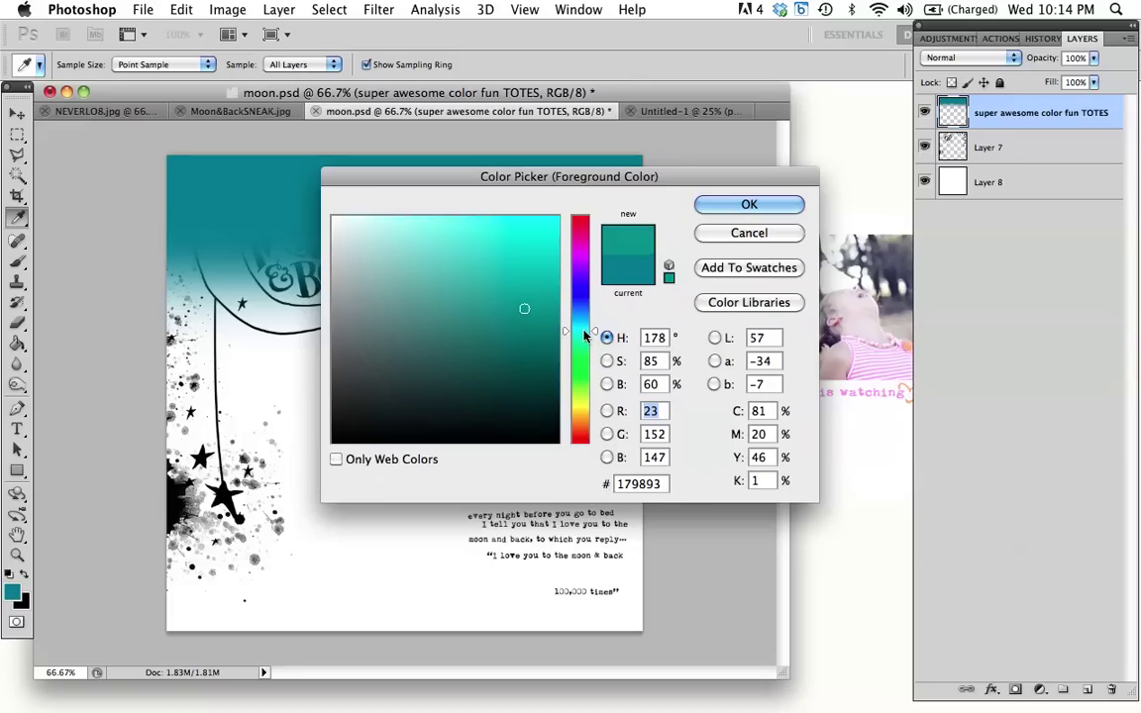
left_click(543, 218)
left_click(541, 215)
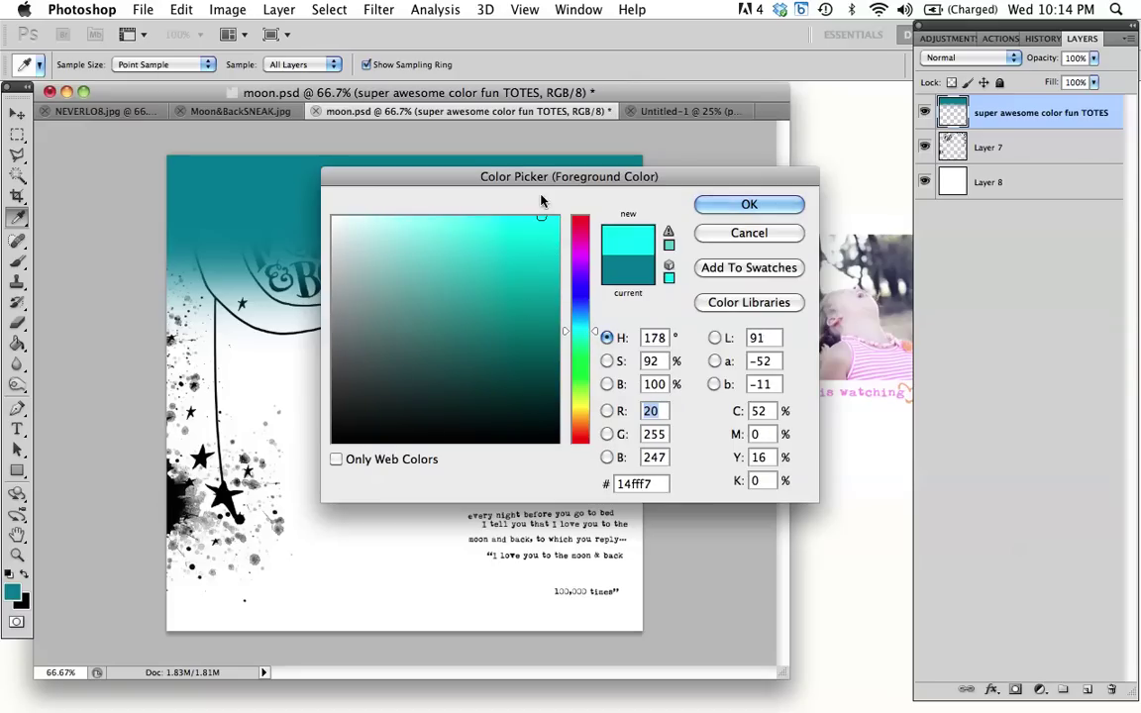
key("Return")
key("b")
mouse_move(586, 217)
left_mouse_down()
mouse_move(414, 237)
mouse_move(124, 302)
mouse_move(76, 287)
left_mouse_up()
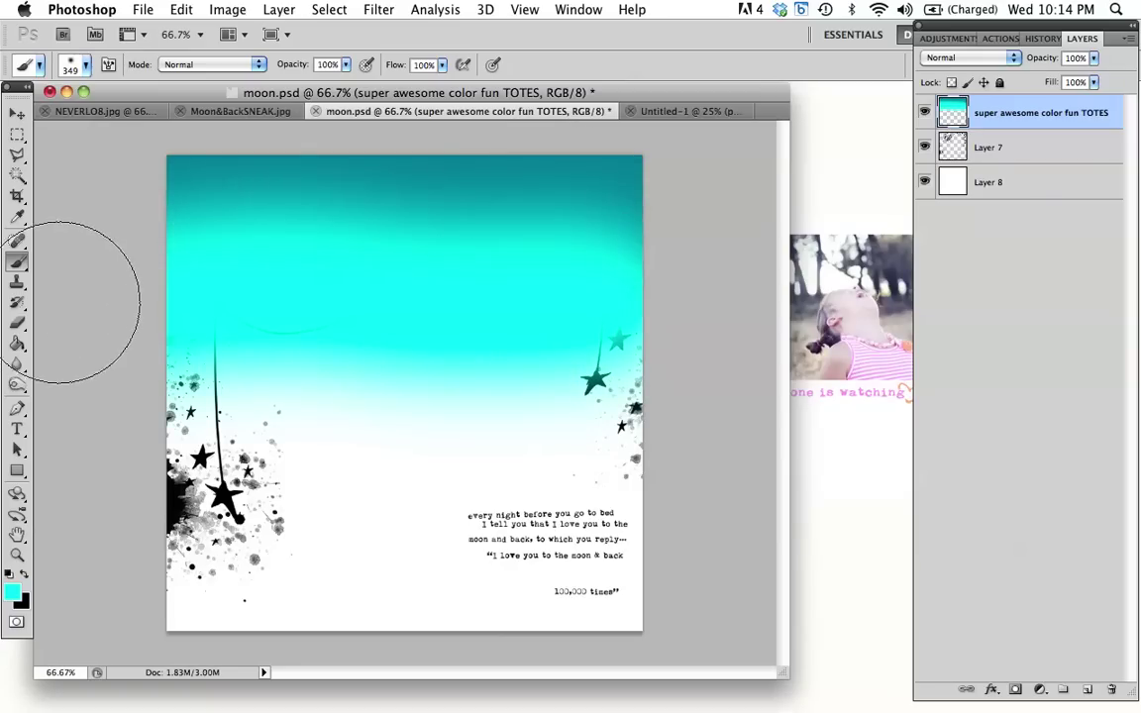
Step: Set the foreground colour to a full-brightness orange, #fac841
left_click(12, 594)
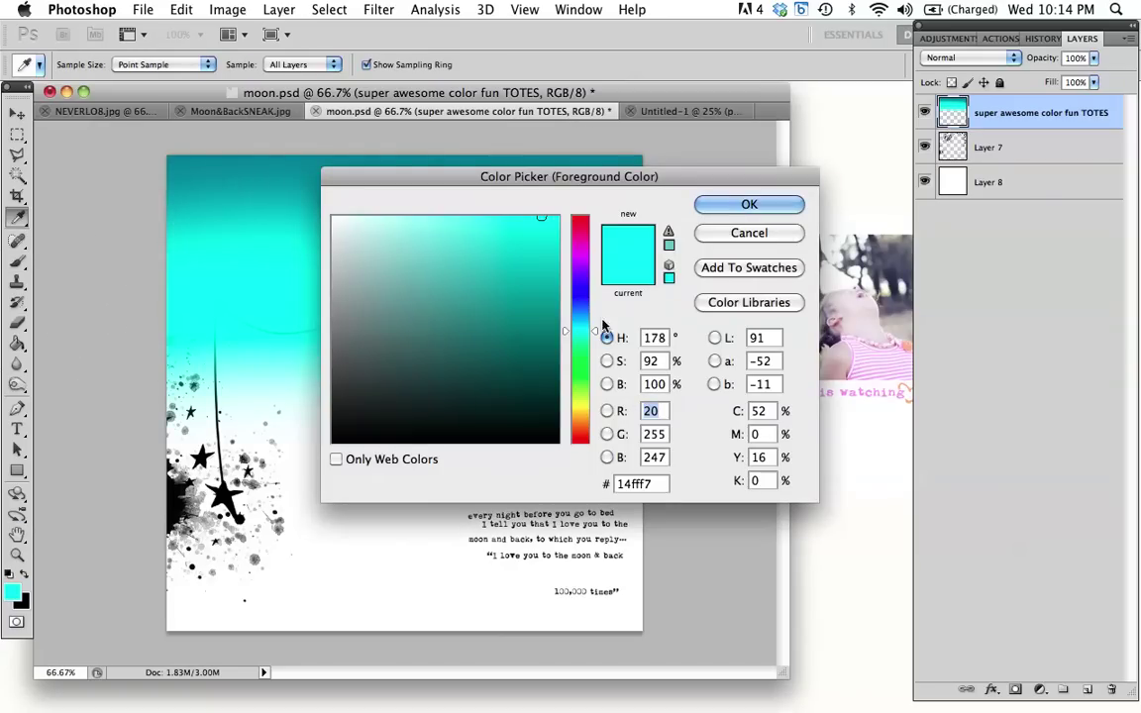
left_click(580, 401)
left_click_drag(508, 224, 511, 254)
left_click(580, 407)
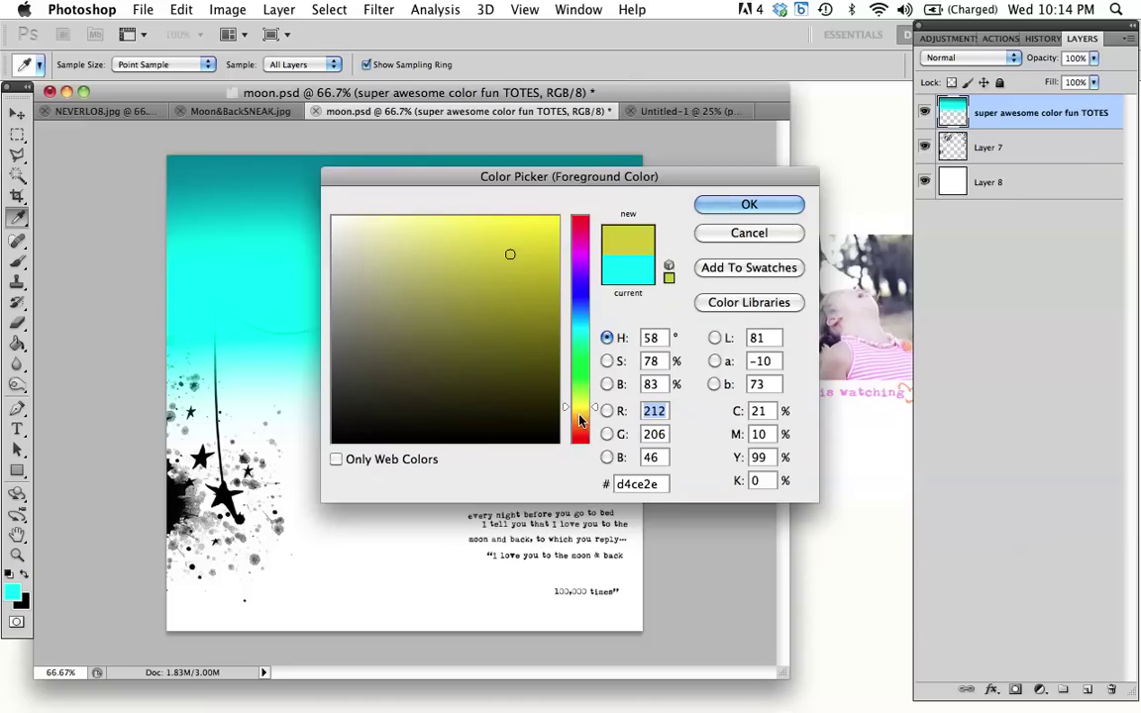
left_click(579, 415)
left_click_drag(510, 242, 500, 220)
key("Return")
Step: Paint a broad orange band across the middle and left side of the page
key("b")
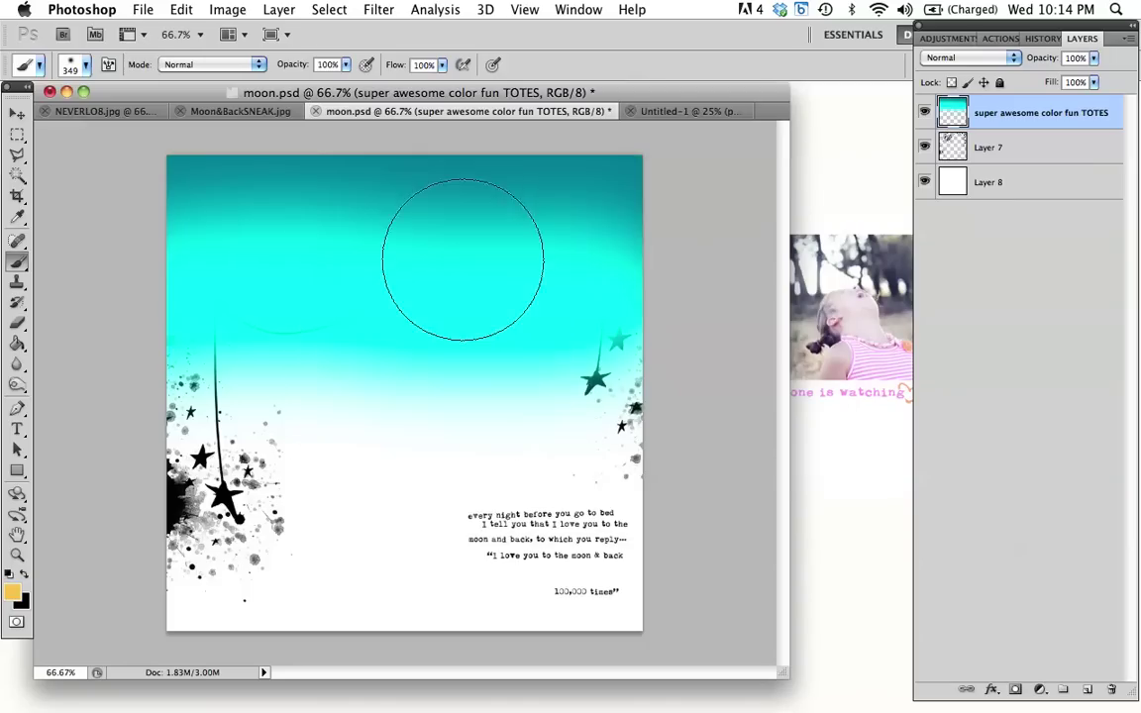
left_click(616, 391)
mouse_move(486, 476)
left_mouse_down()
mouse_move(327, 439)
mouse_move(171, 402)
left_mouse_up()
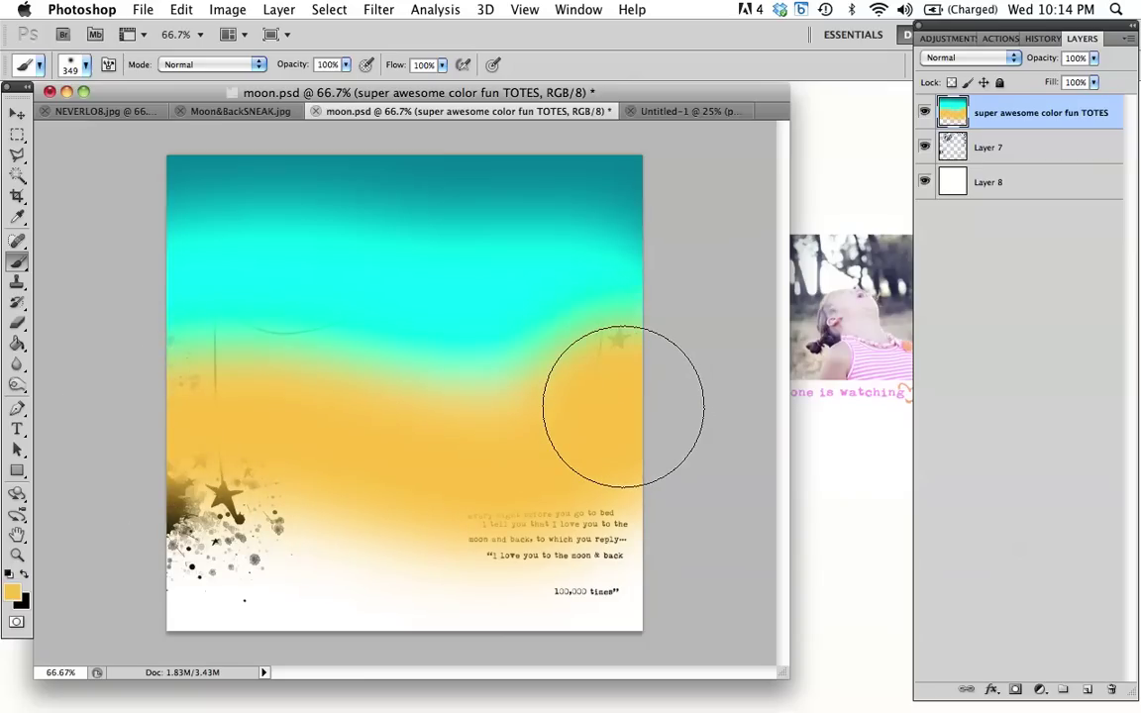
mouse_move(267, 394)
left_mouse_down()
mouse_move(225, 415)
mouse_move(215, 390)
mouse_move(284, 387)
left_mouse_up()
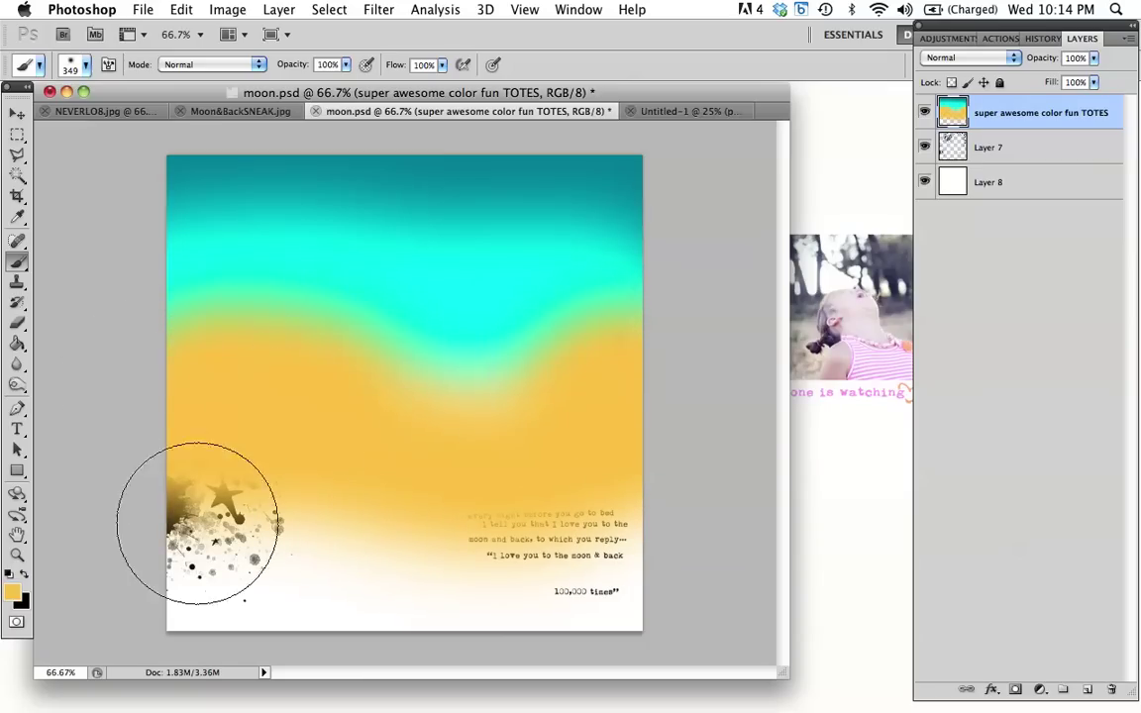
Step: Choose a pale yellow and paint it over the lower left of the page
left_click(12, 591)
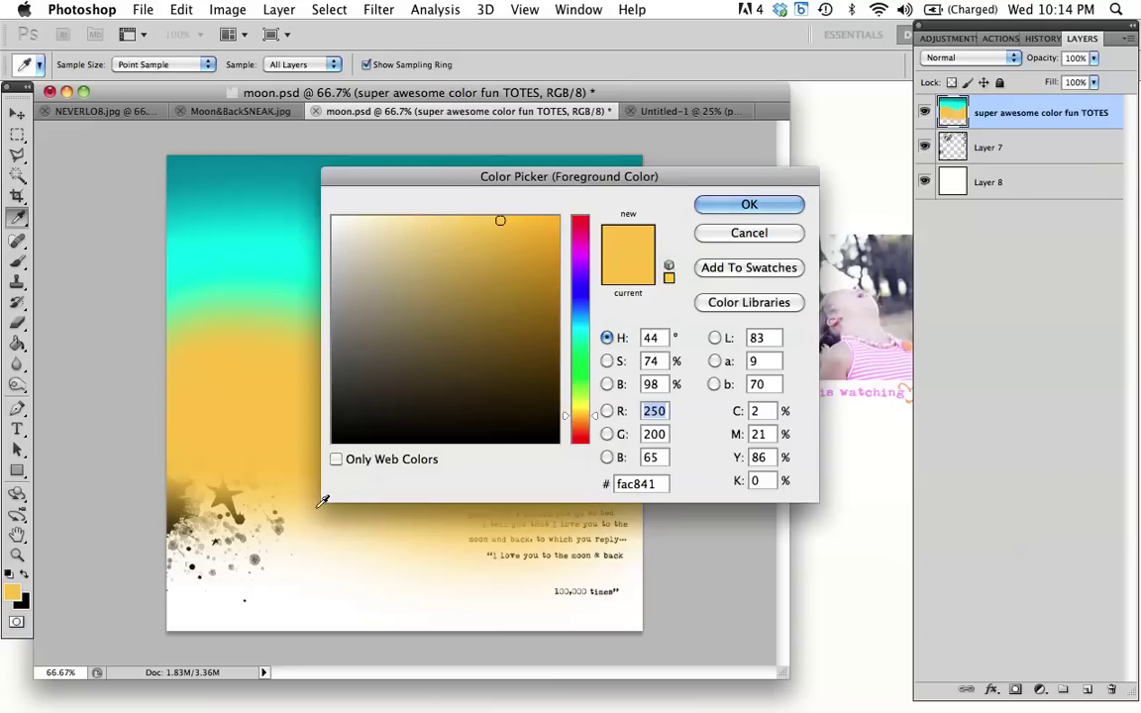
left_click_drag(579, 416, 579, 405)
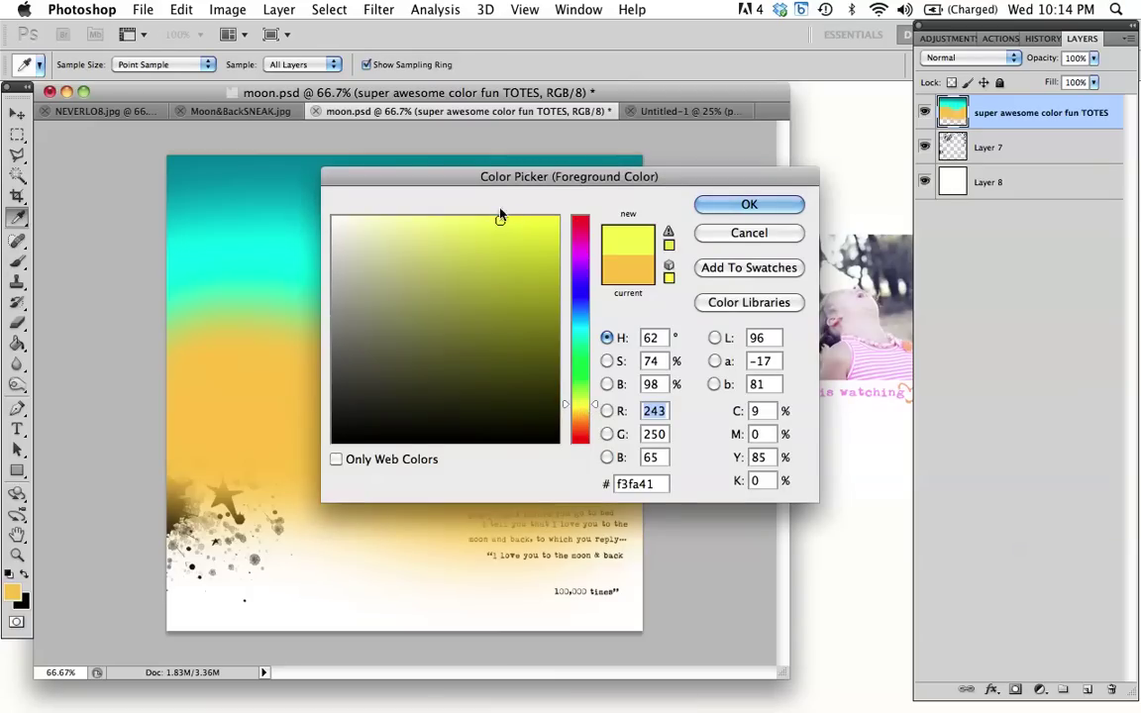
left_click(449, 221)
key("Return")
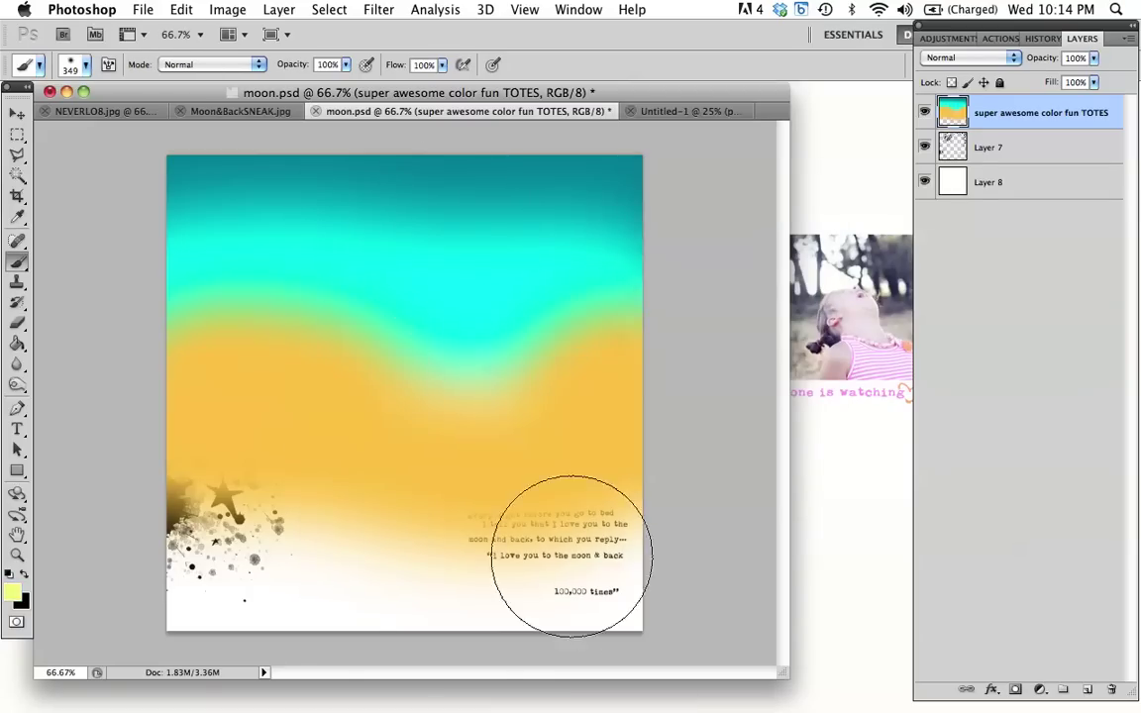
mouse_move(191, 586)
left_mouse_down()
mouse_move(243, 515)
mouse_move(178, 548)
mouse_move(344, 658)
mouse_move(367, 624)
left_mouse_up()
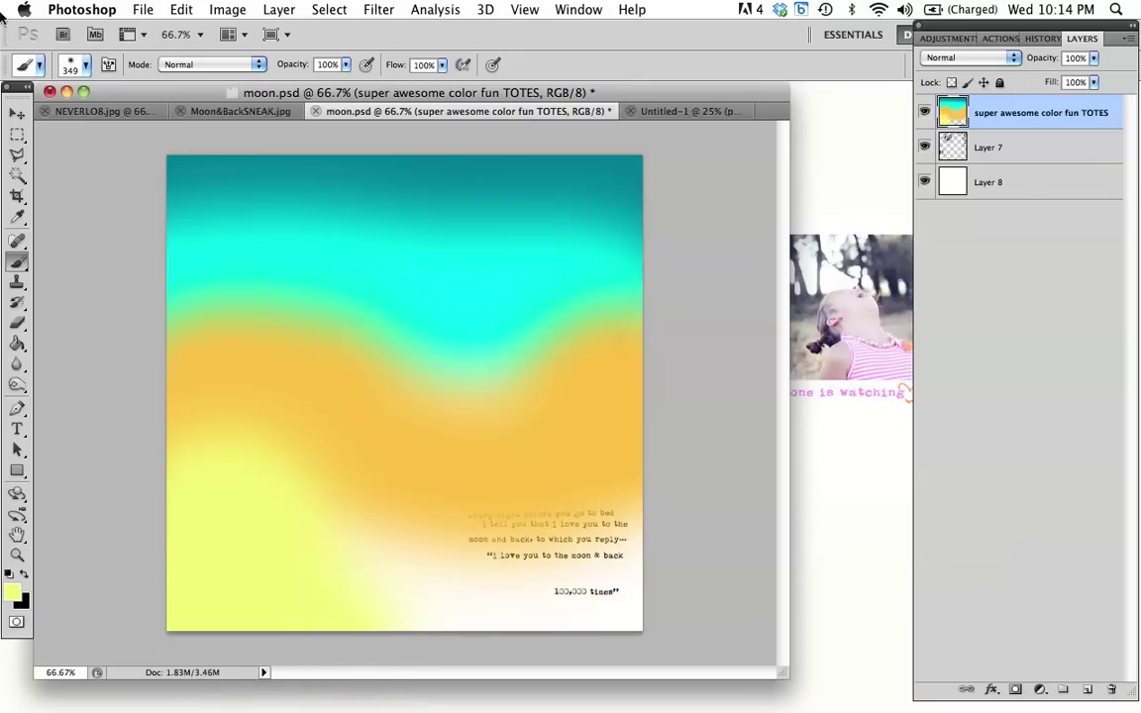
Step: Sample the dark teal from the page top and paint it over the lower-right journaling
left_click(17, 218)
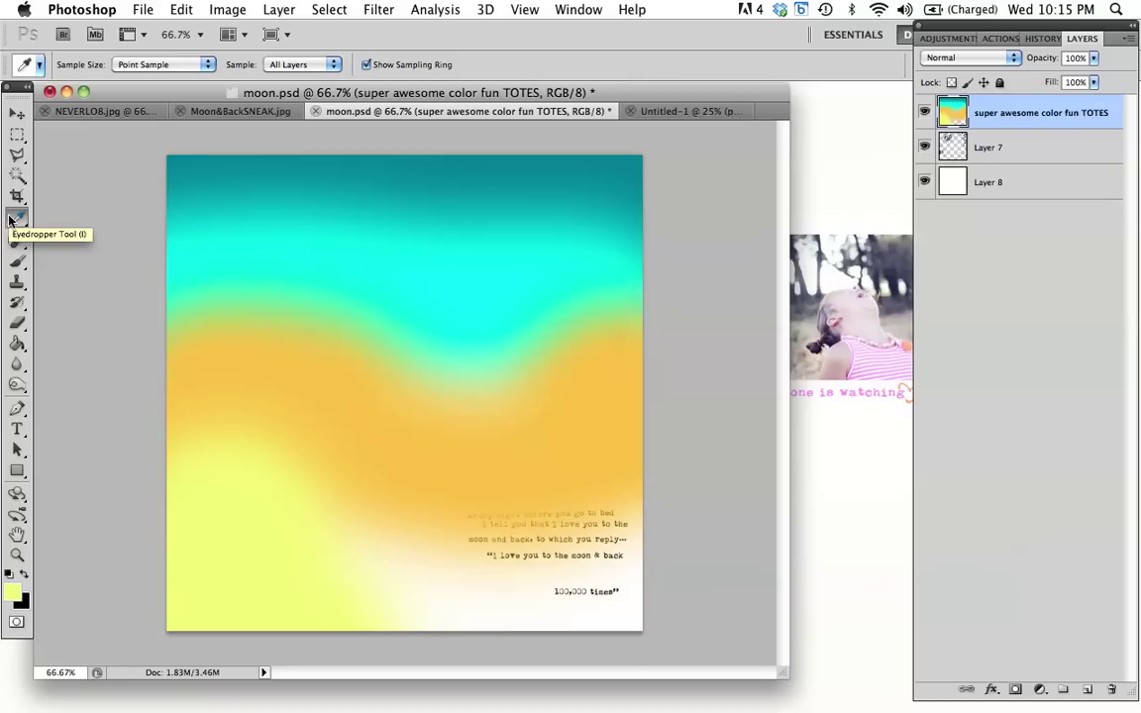
left_click(250, 155)
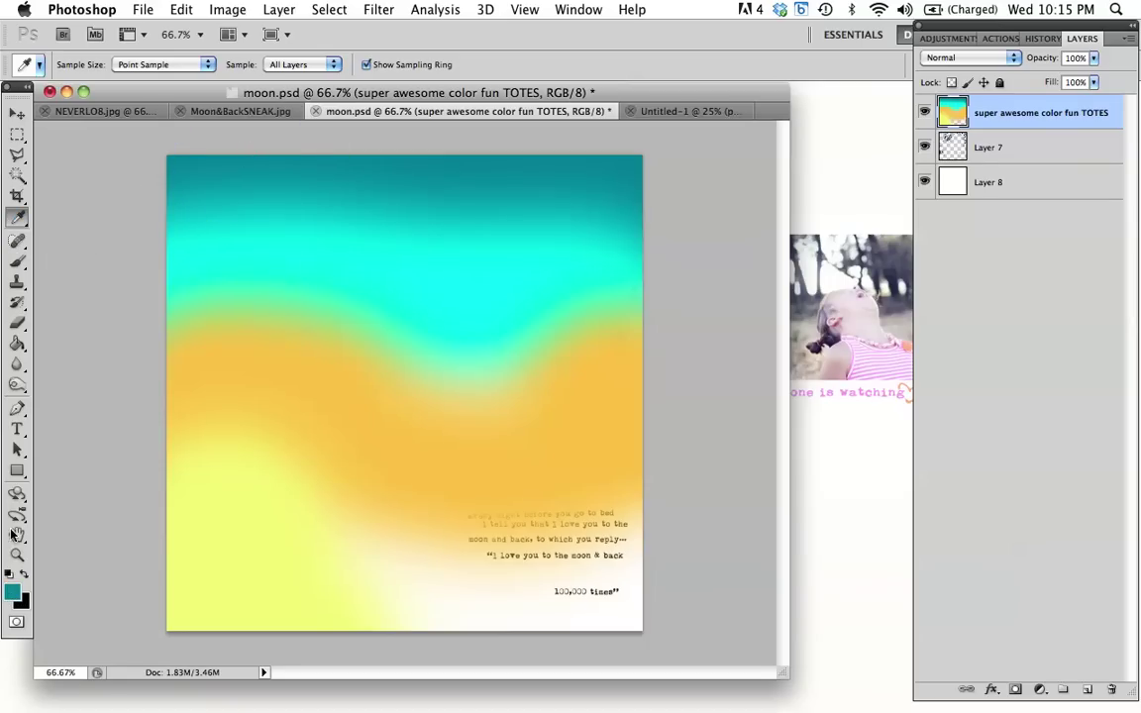
left_click(18, 262)
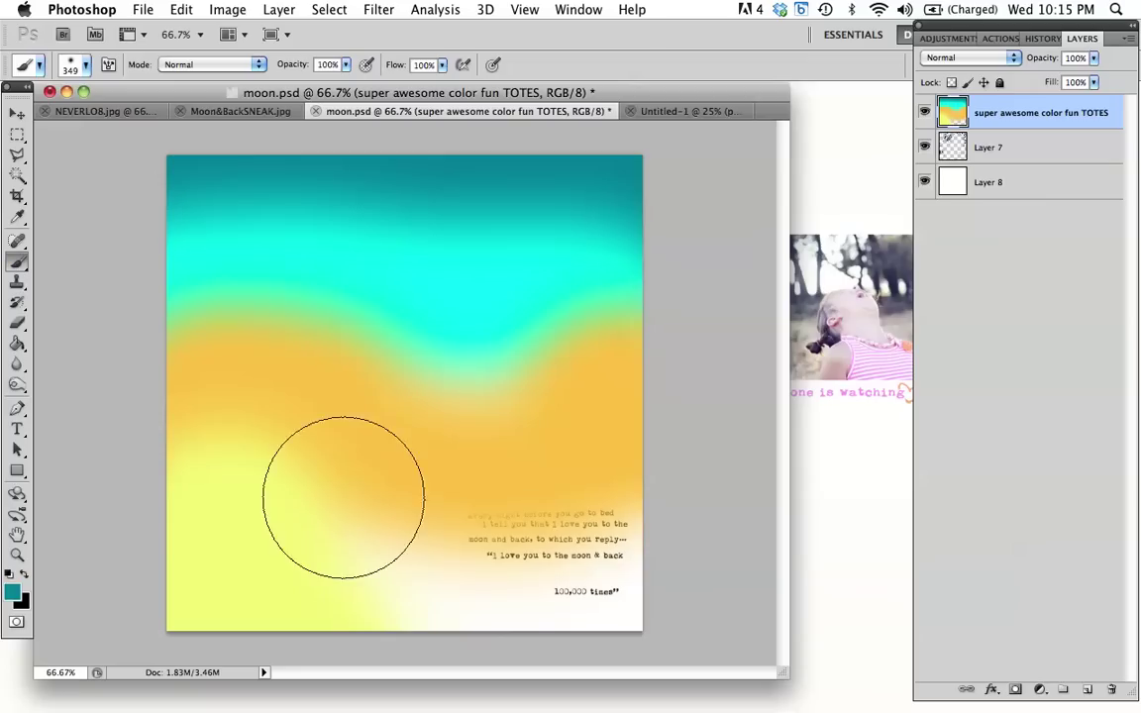
left_click(565, 547)
mouse_move(567, 551)
left_mouse_down()
mouse_move(496, 505)
mouse_move(526, 594)
mouse_move(472, 589)
left_mouse_up()
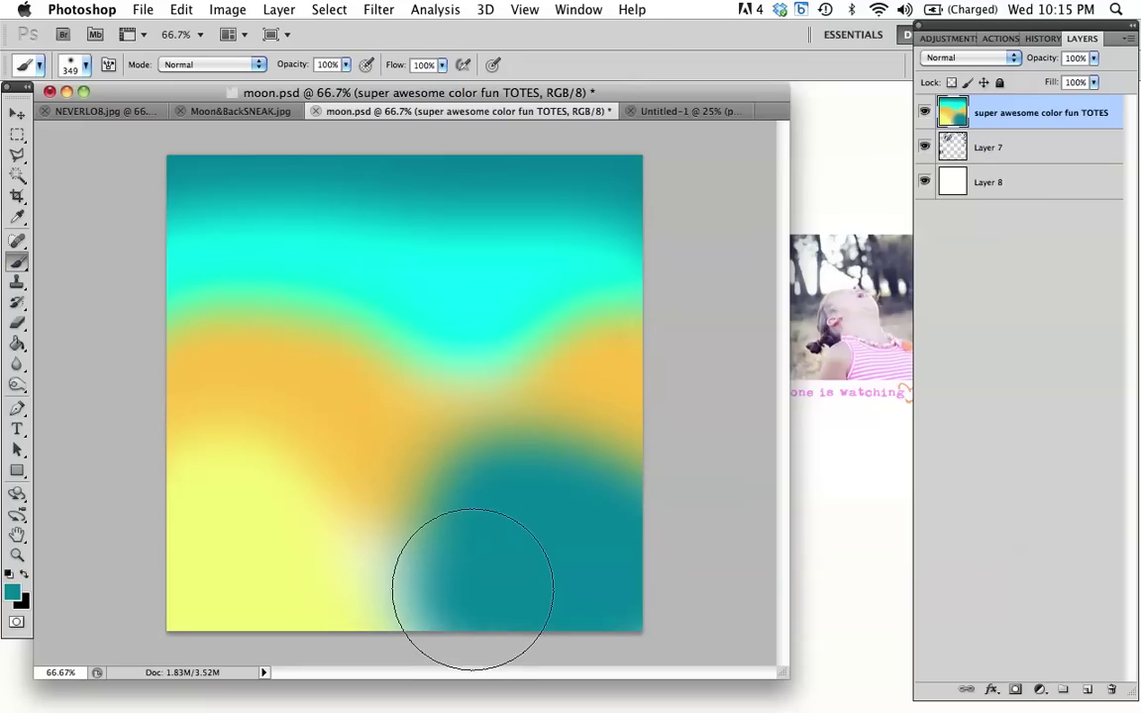
Step: Create a clipping mask from the colour layer onto the artwork layer below
right_click(1008, 123)
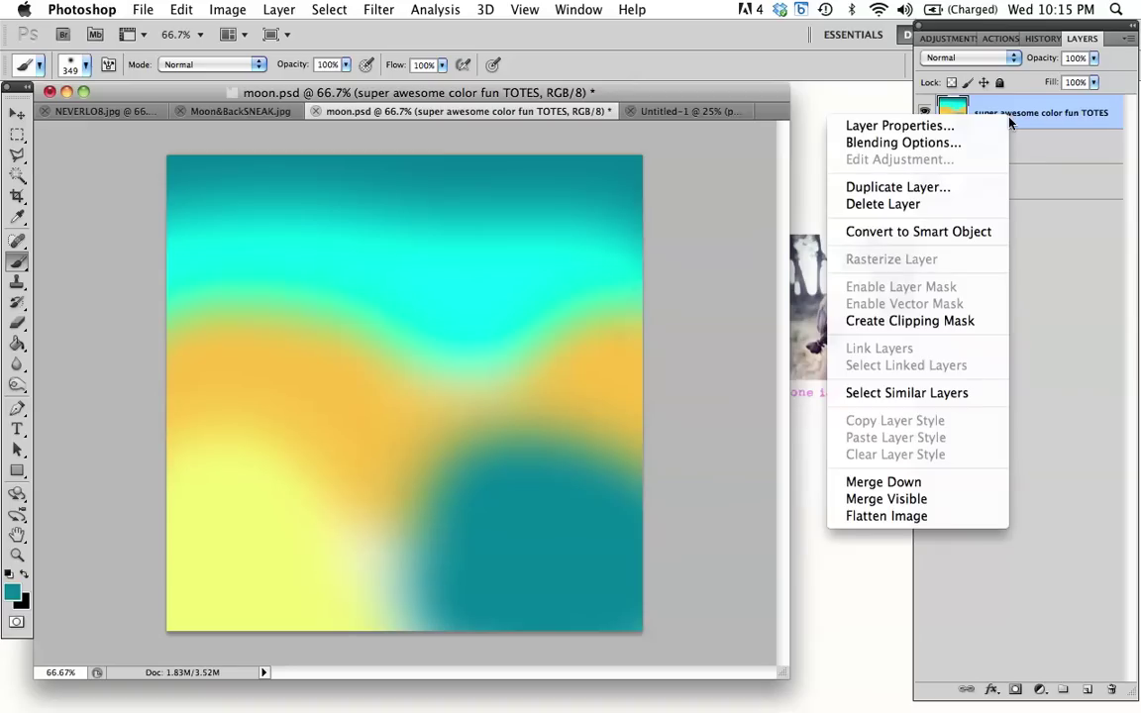
left_click(895, 327)
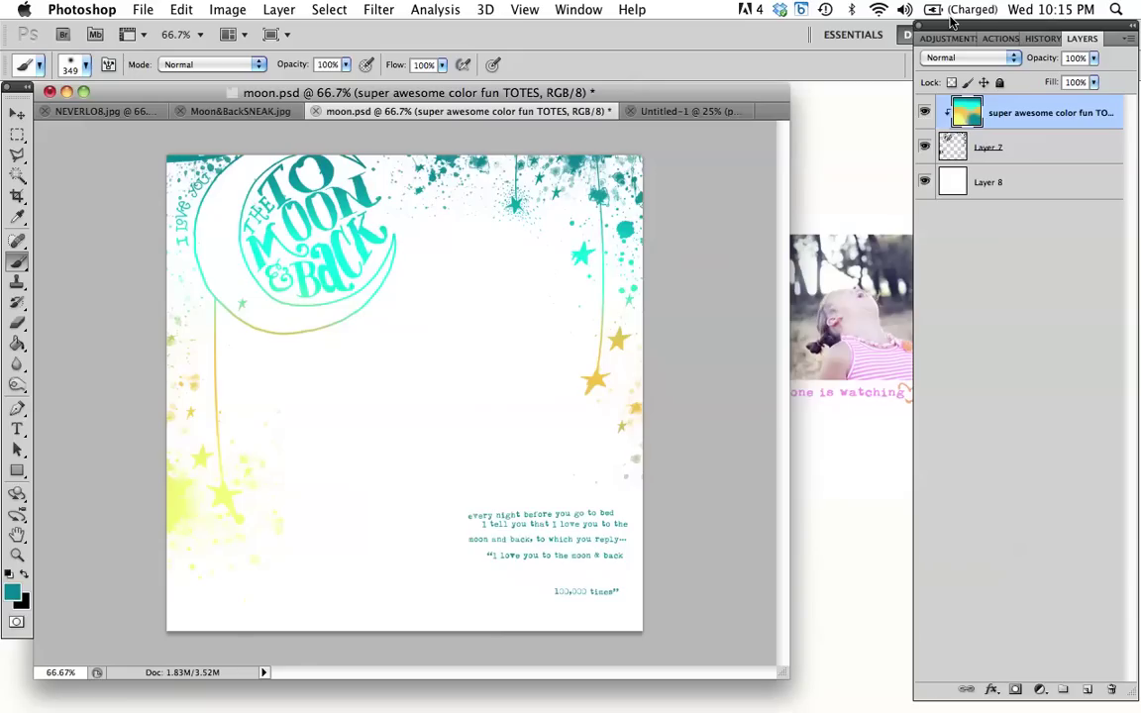
Step: Zoom to 200% on the moon and sample the bright aqua from the lettering
key("super+equal")
key("super+equal")
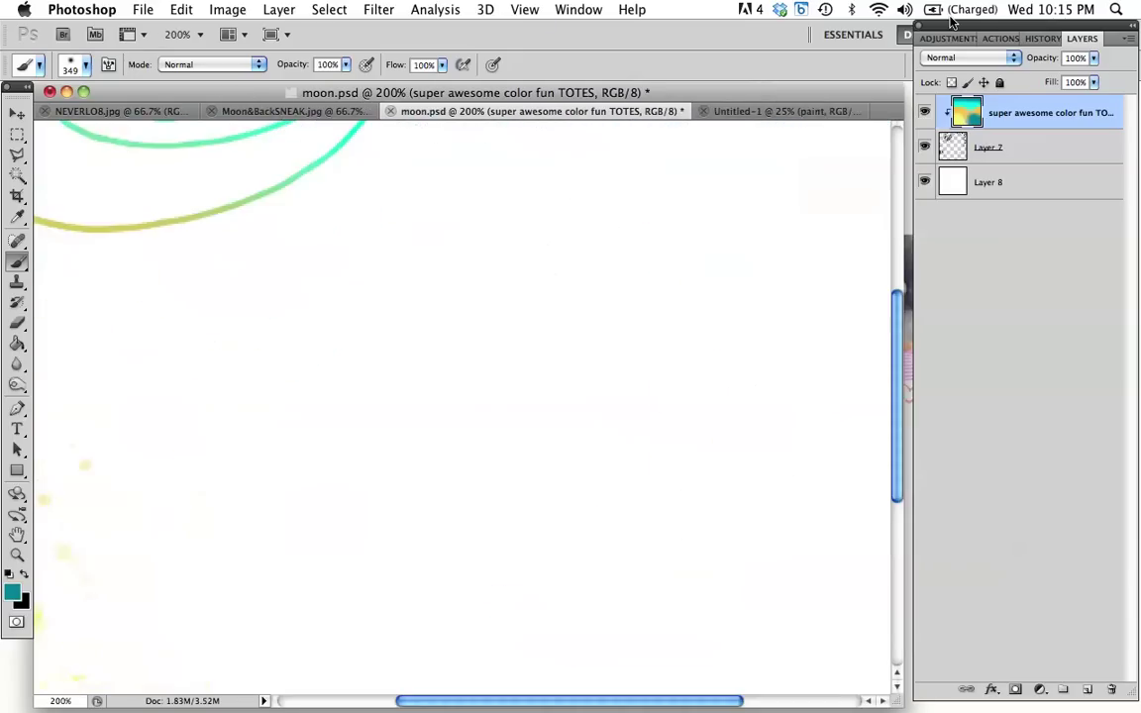
scroll(280, 555, "up", 5)
scroll(281, 554, "left", 5)
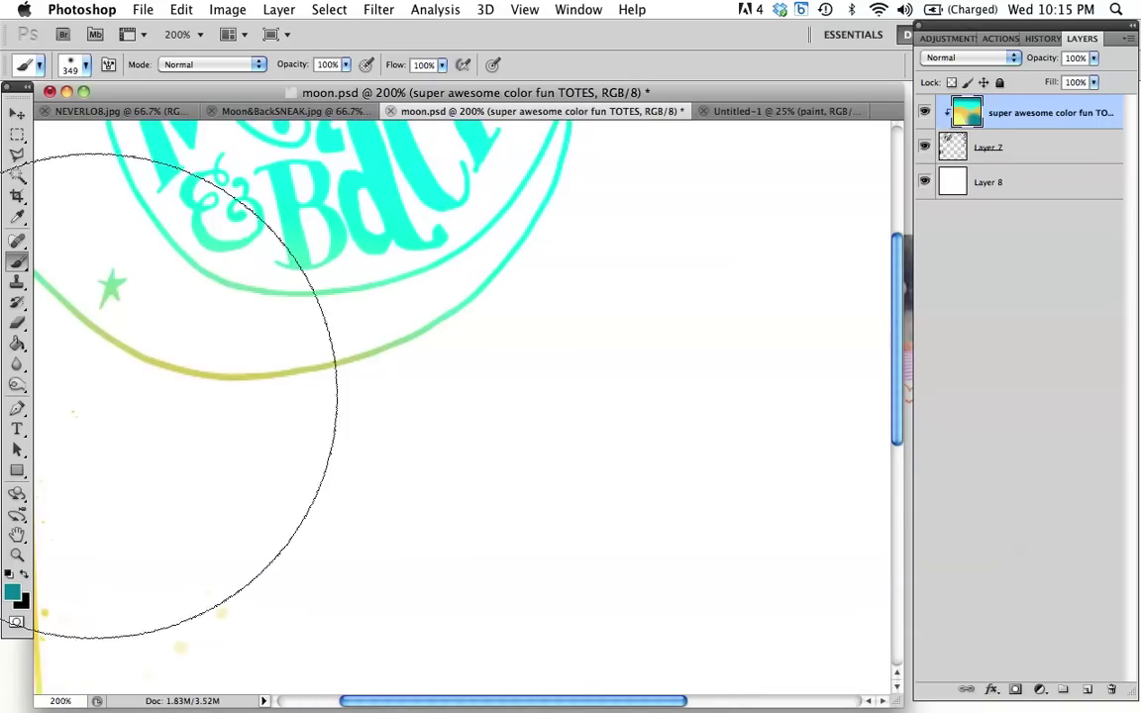
left_click(17, 216)
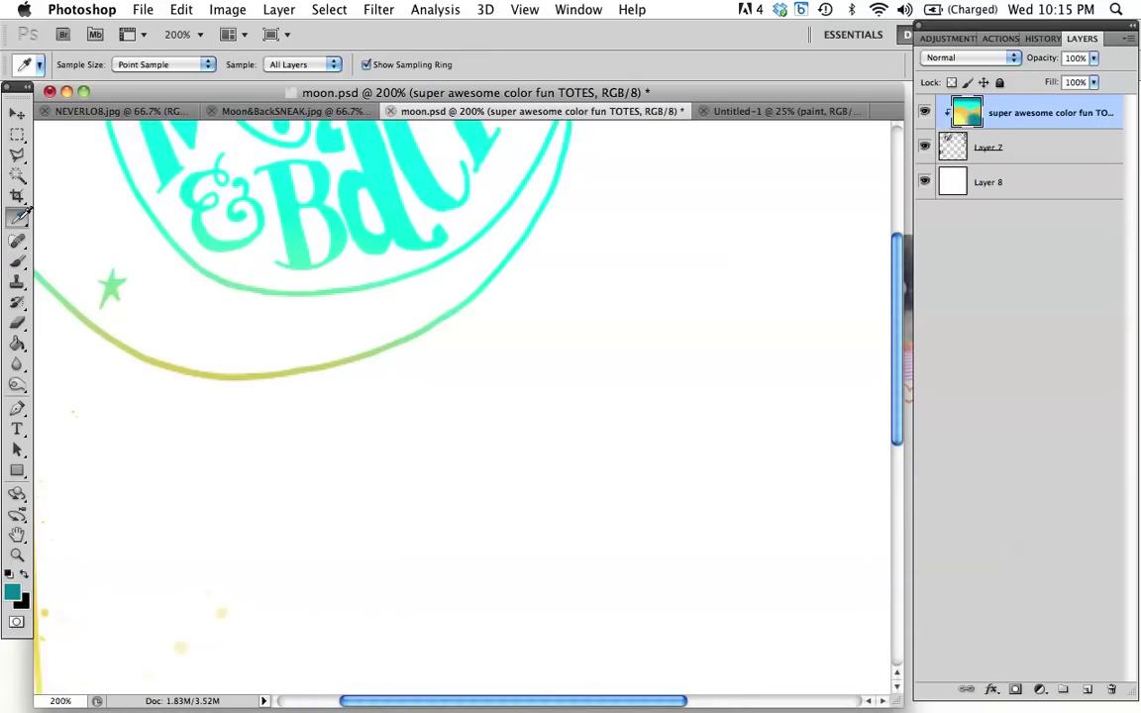
left_click(151, 149)
Step: With a 26 px brush, paint the yellowish lower arcs and the small speck aqua
left_click(17, 262)
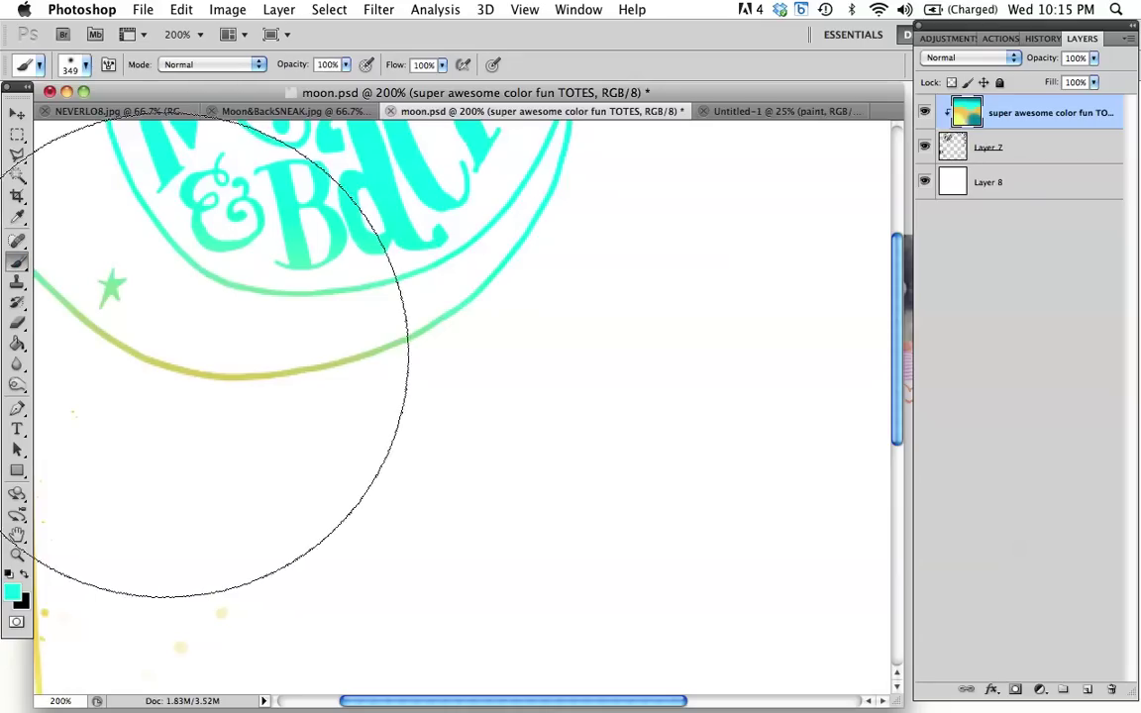
left_click(84, 65)
left_click(44, 111)
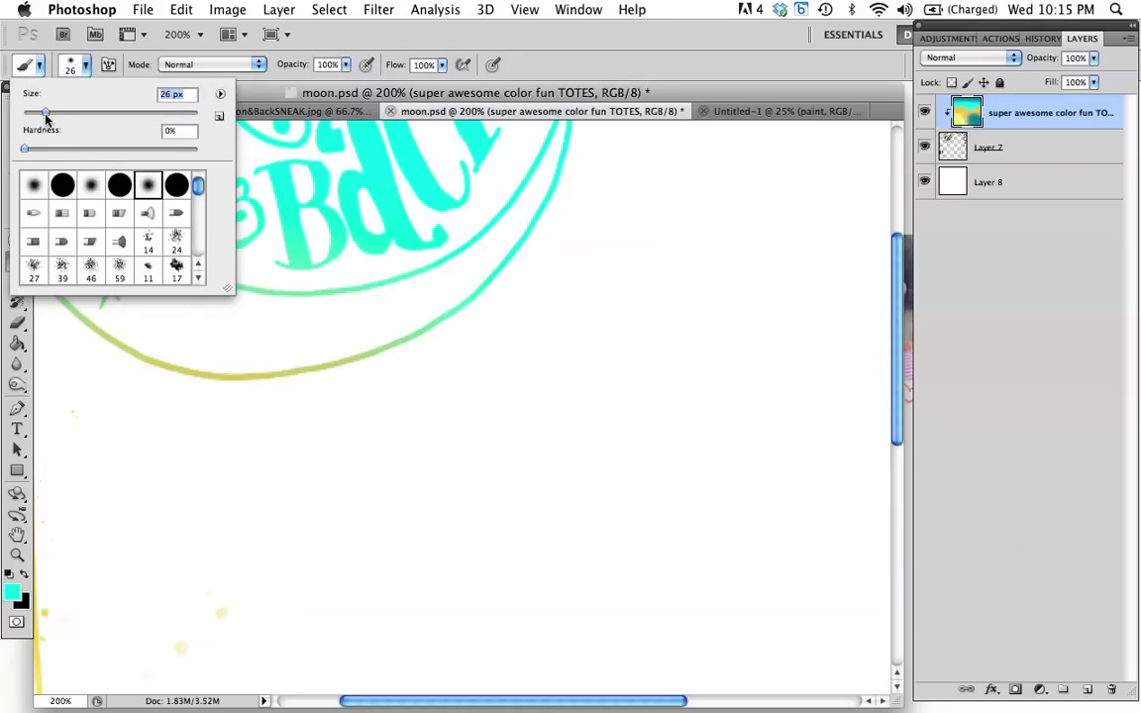
mouse_move(369, 358)
left_mouse_down()
mouse_move(263, 377)
mouse_move(191, 365)
mouse_move(113, 311)
left_mouse_up()
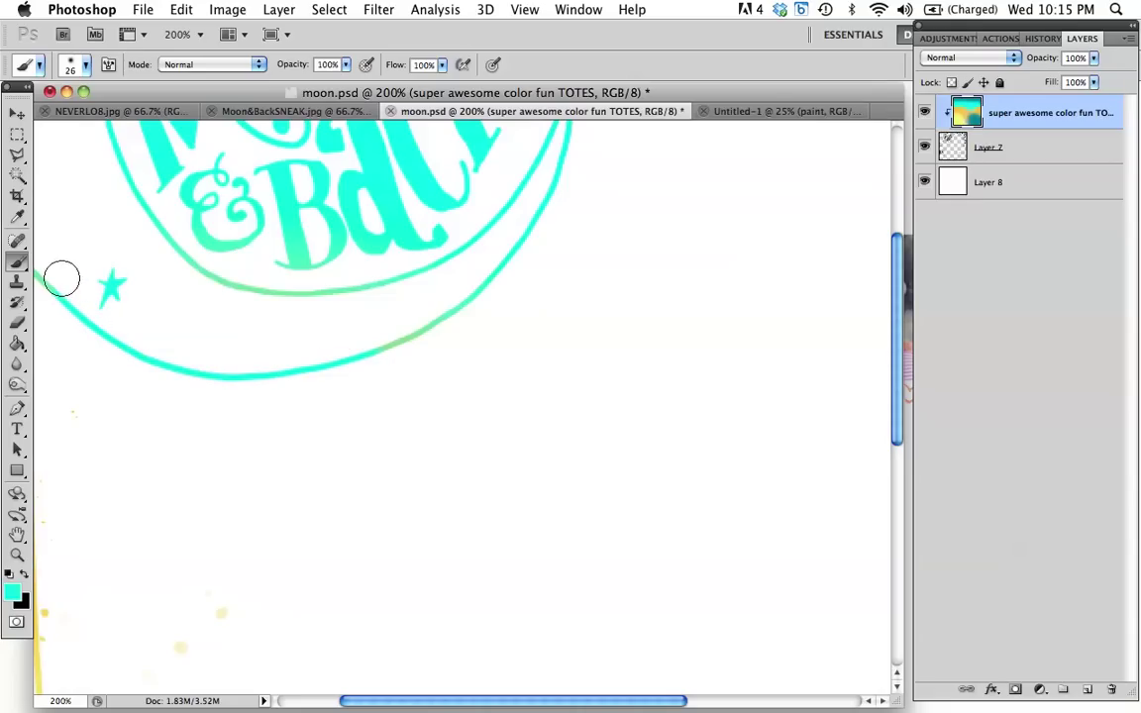
mouse_move(459, 331)
left_mouse_down()
mouse_move(314, 341)
mouse_move(253, 299)
mouse_move(319, 267)
mouse_move(198, 366)
left_mouse_up()
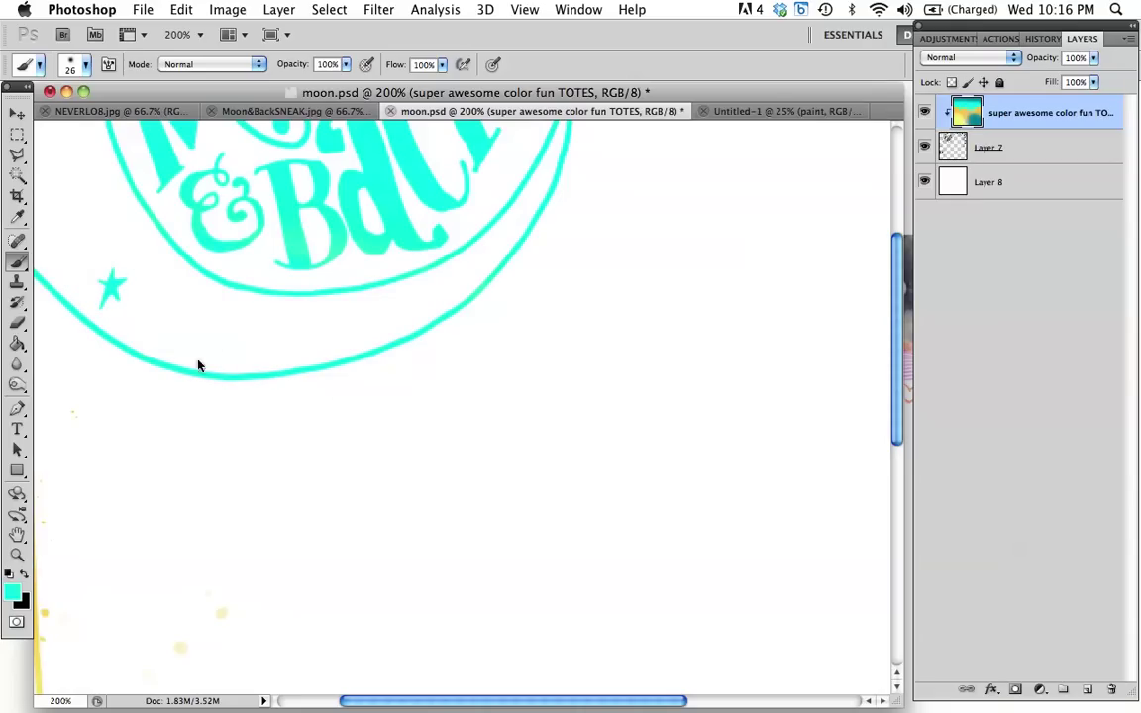
left_click(222, 614)
Step: Zoom to 66.7%, enlarge the document window, and merge the colour layer down into Layer 7
key("super+minus")
key("super+minus")
key("super+minus")
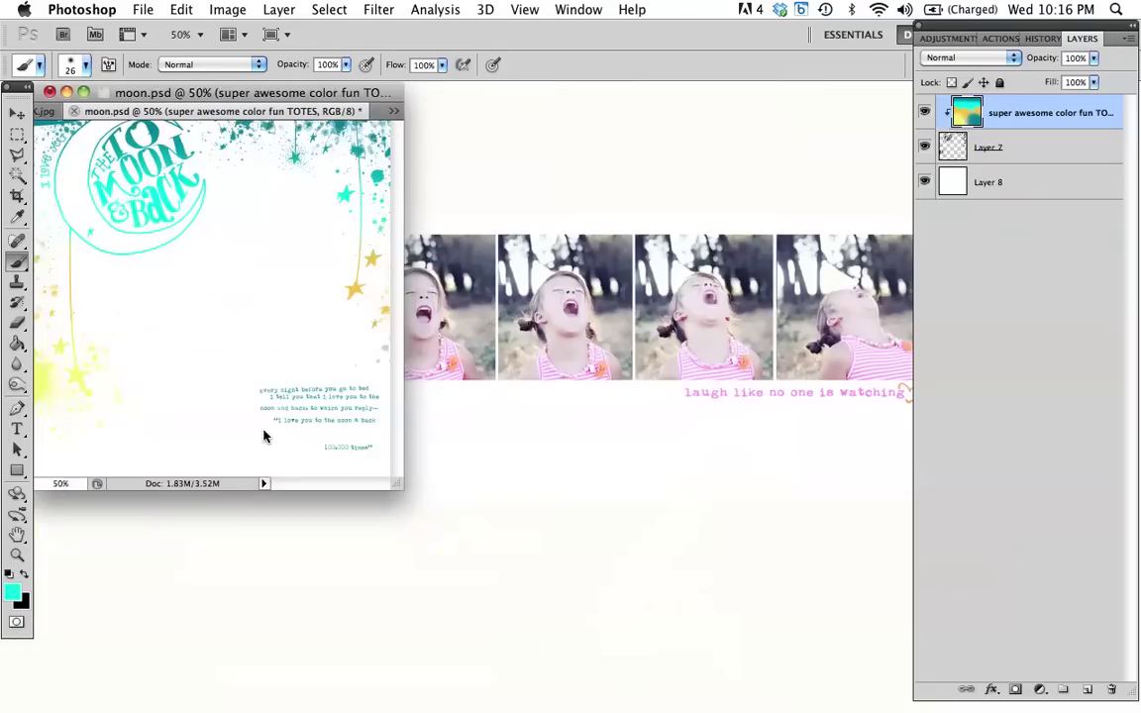
key("super+plus")
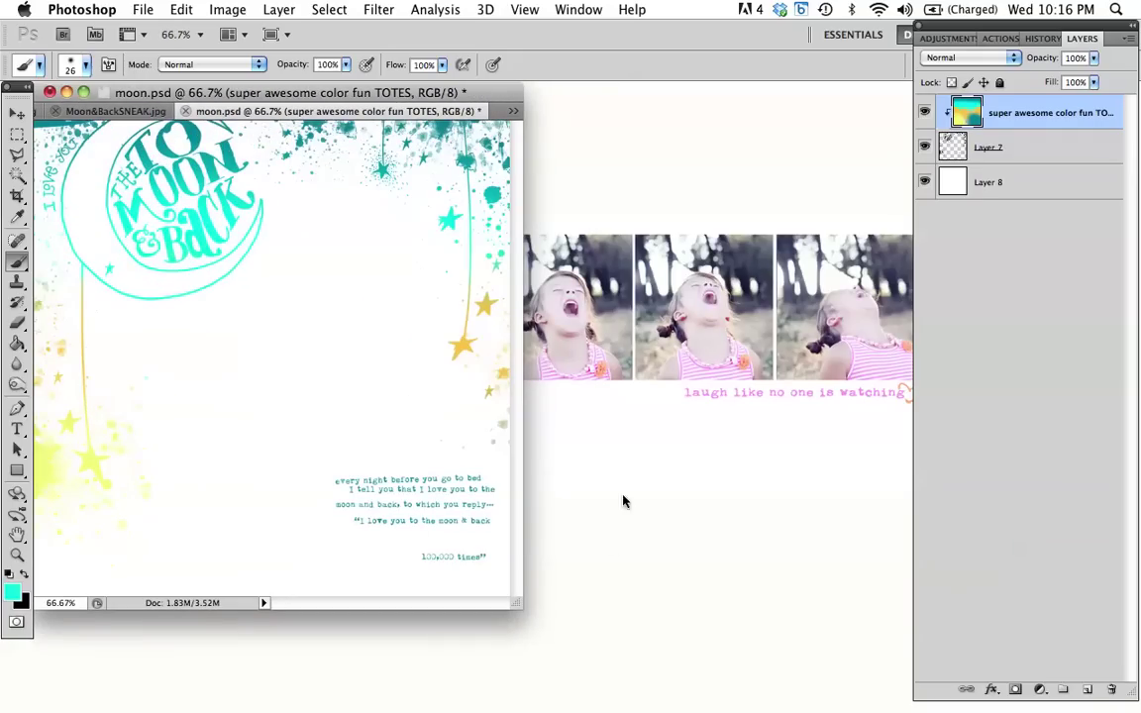
left_click_drag(513, 604, 635, 632)
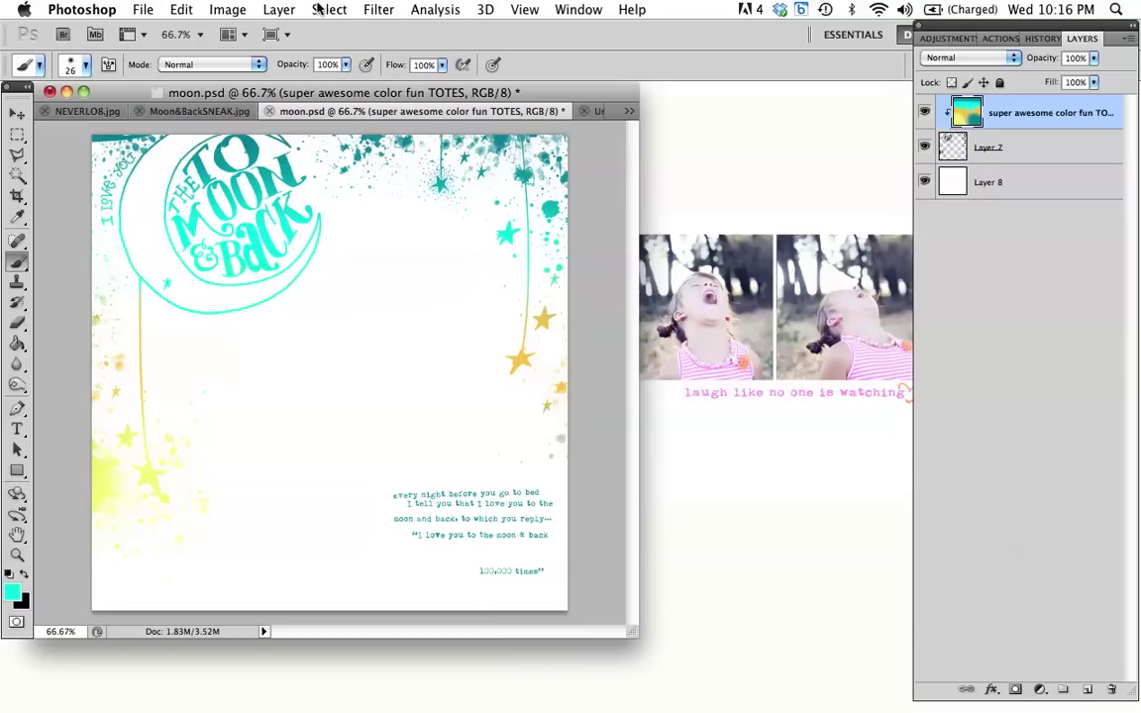
left_click(279, 9)
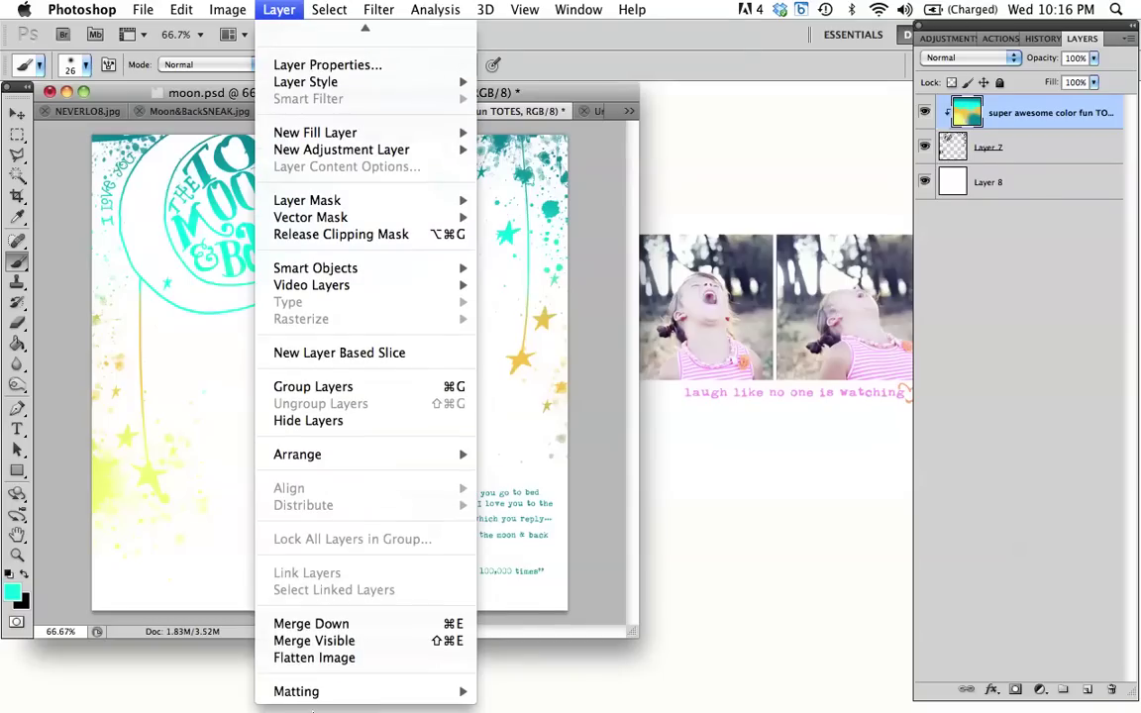
left_click(331, 623)
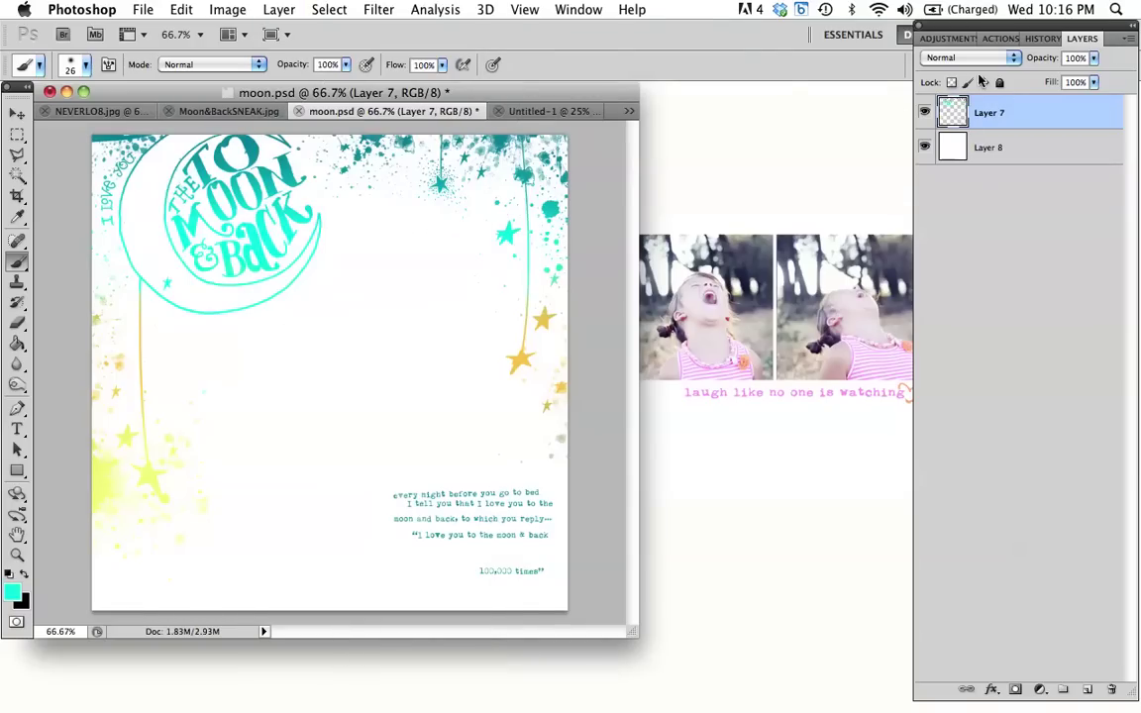